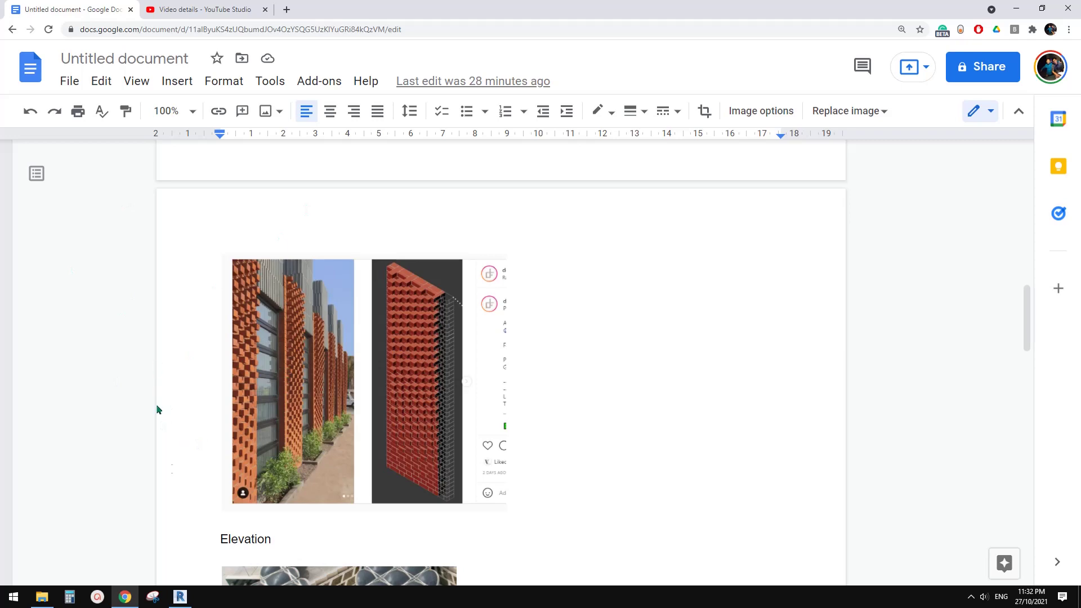
# Step: Review the brick screen reference image in the document and the Day 532 curtain wall brick screen video page in the browser
pyautogui.click(181, 597)
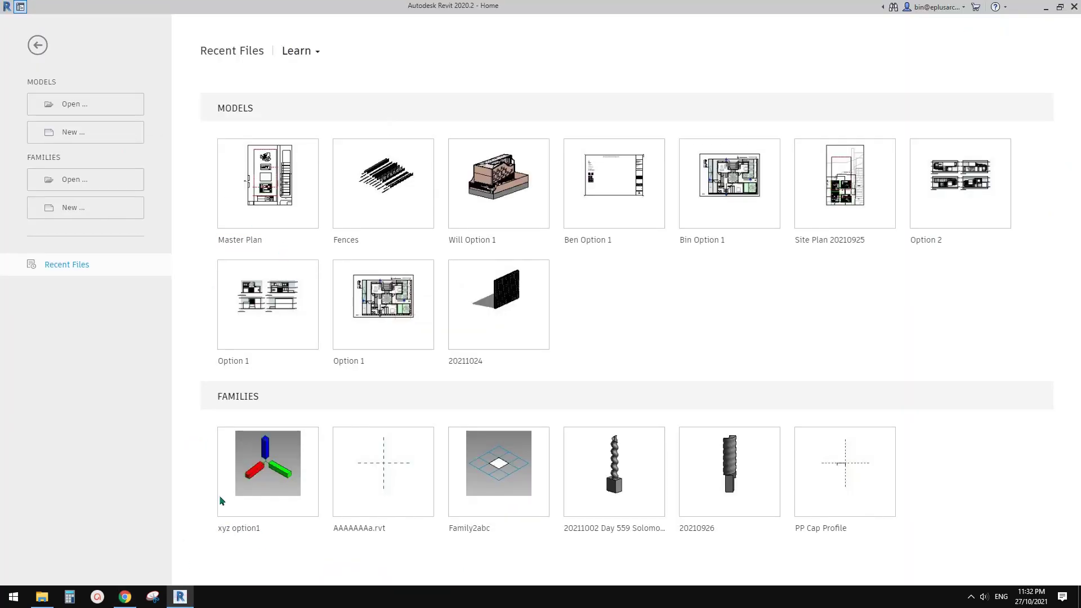
pyautogui.click(126, 597)
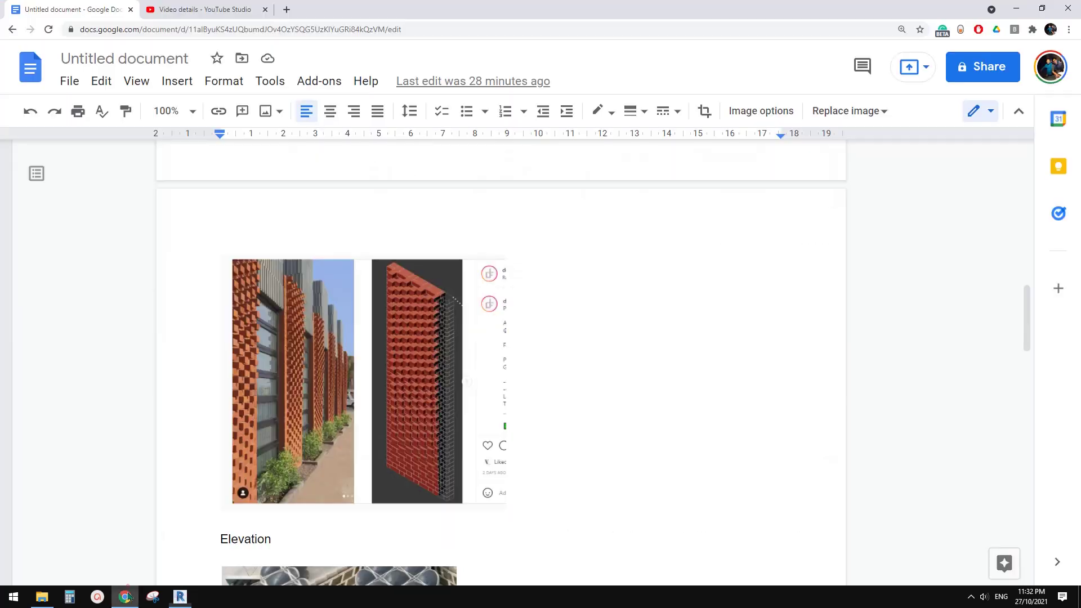
pyautogui.click(191, 7)
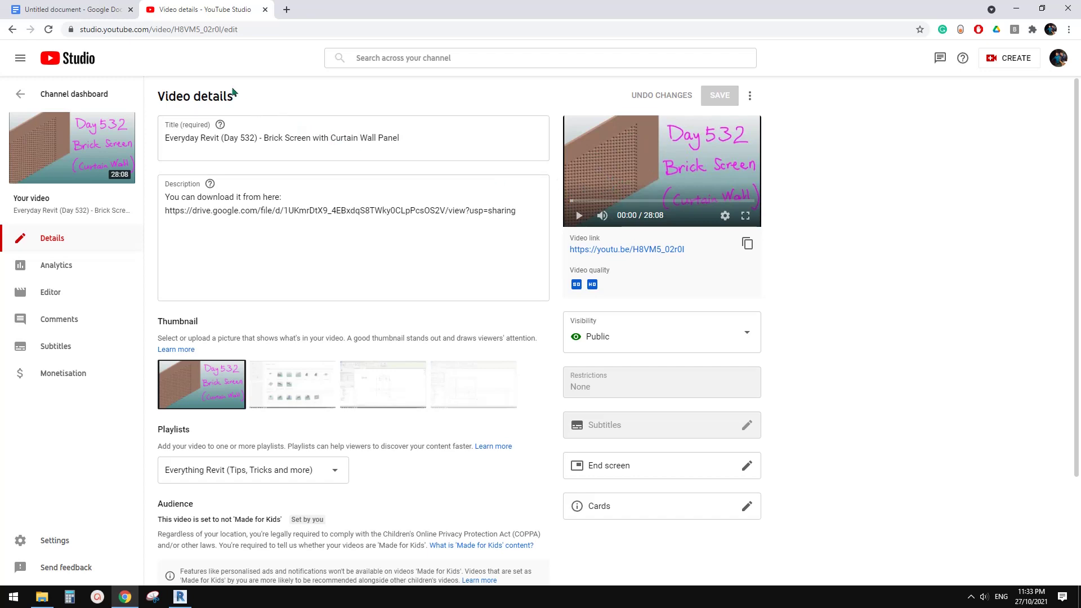
pyautogui.click(98, 11)
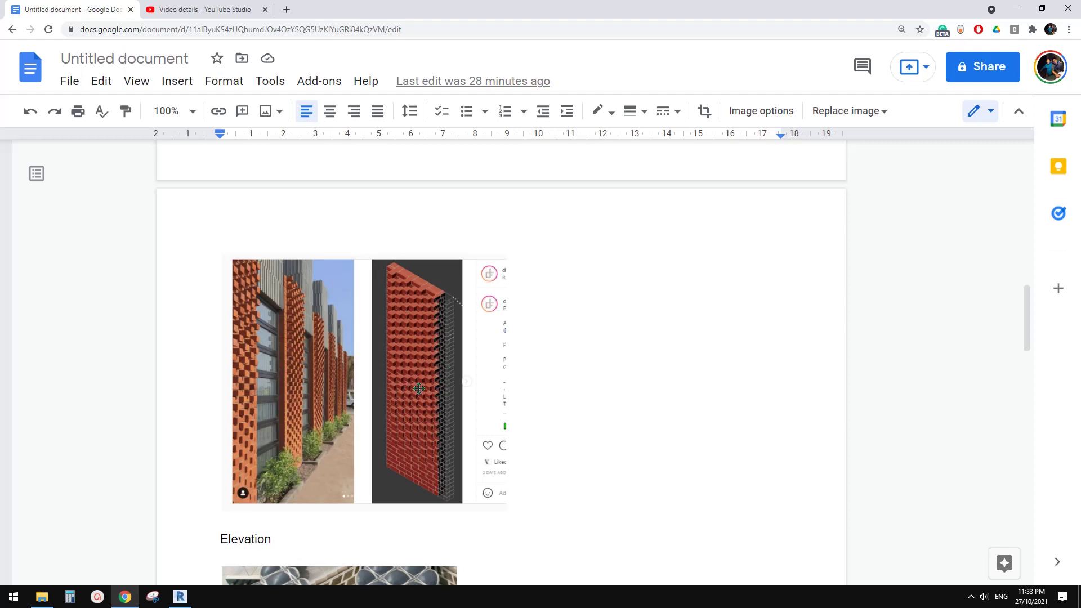
# Step: Switch to Revit and create a new family from the Metric Generic Model Adaptive template
pyautogui.click(181, 597)
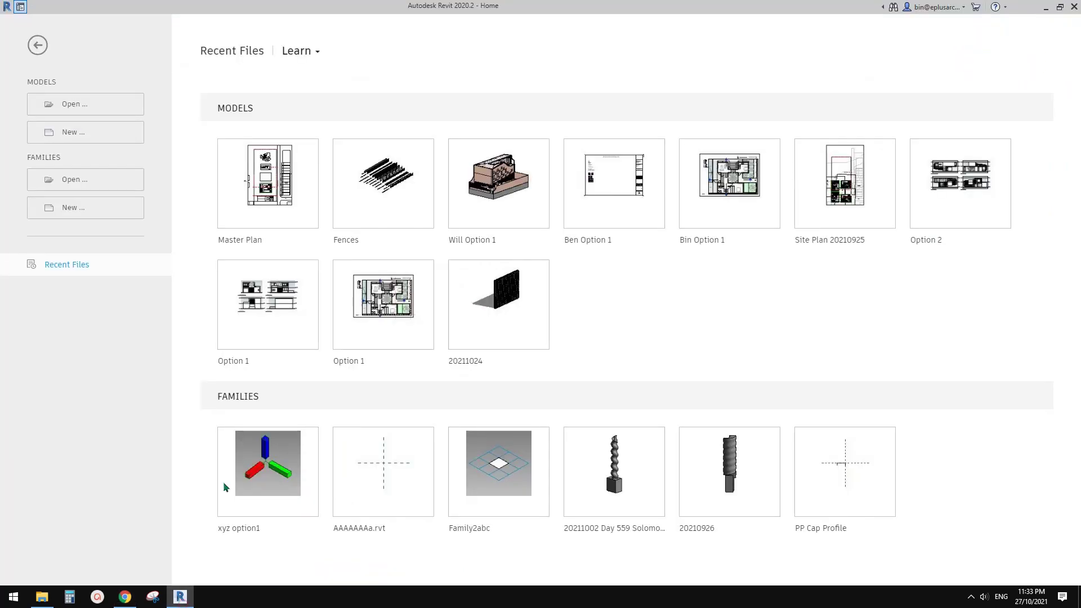
pyautogui.click(81, 209)
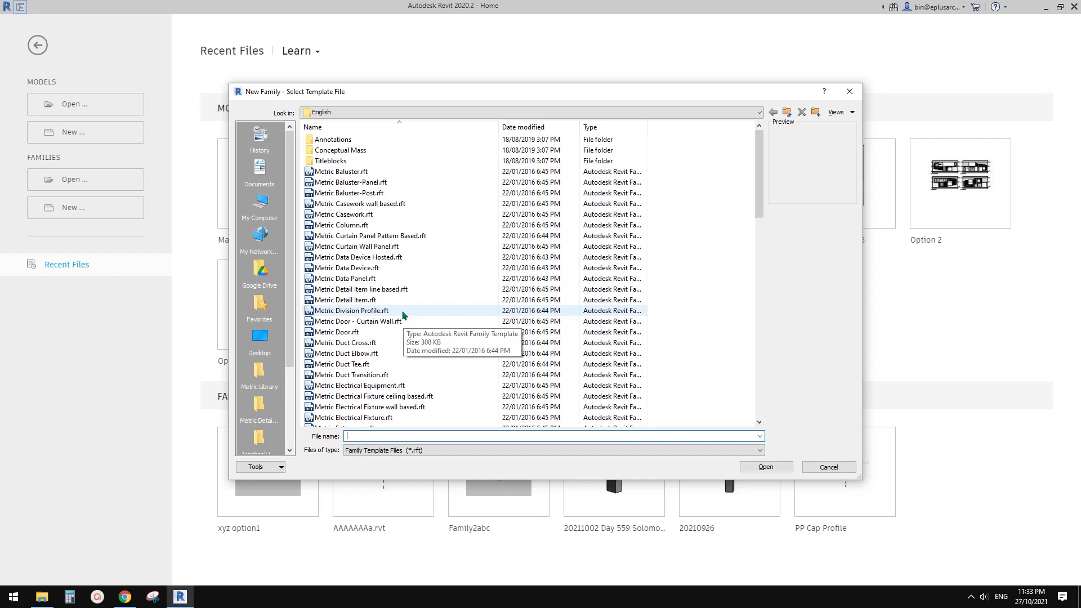
pyautogui.moveTo(759, 181)
pyautogui.mouseDown()
pyautogui.moveTo(769, 270)
pyautogui.moveTo(738, 252)
pyautogui.mouseUp()
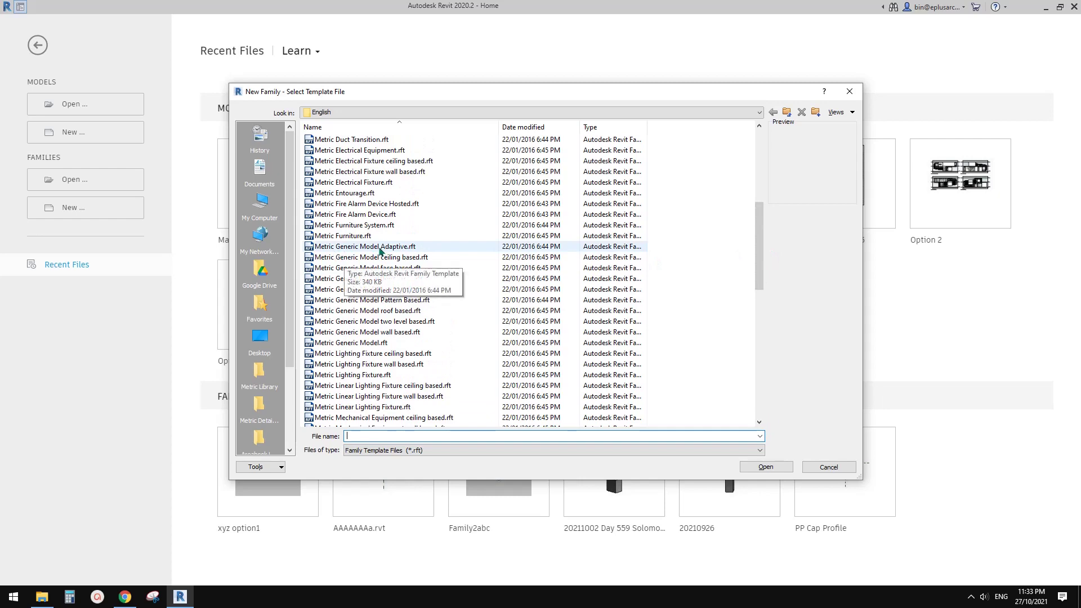
pyautogui.click(380, 249)
pyautogui.click(764, 466)
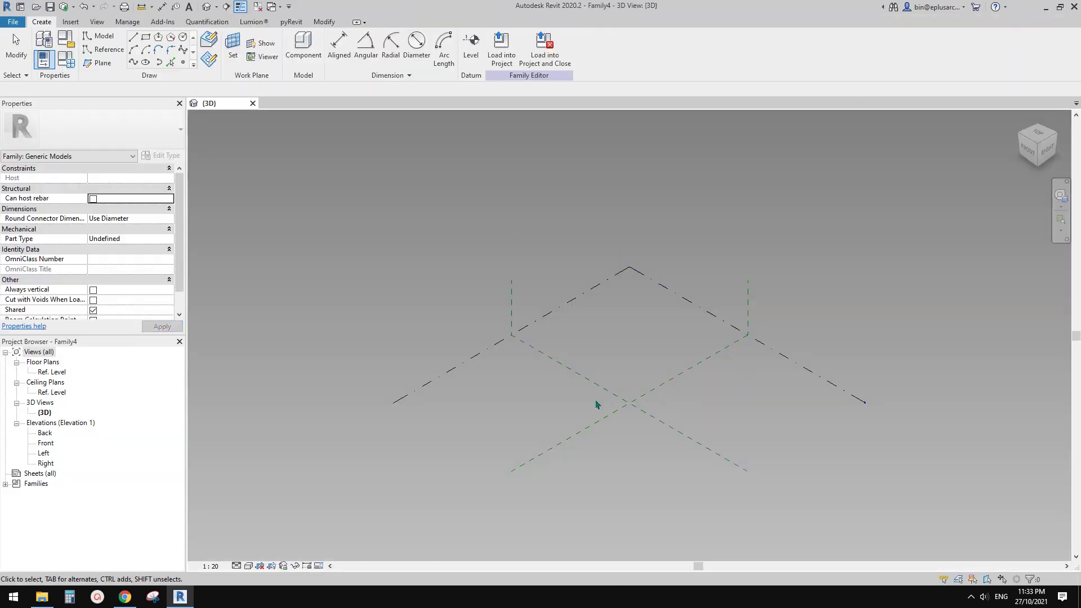
# Step: Place two reference points on the reference level, in front of the Center (Front/Back) reference plane
pyautogui.click(184, 65)
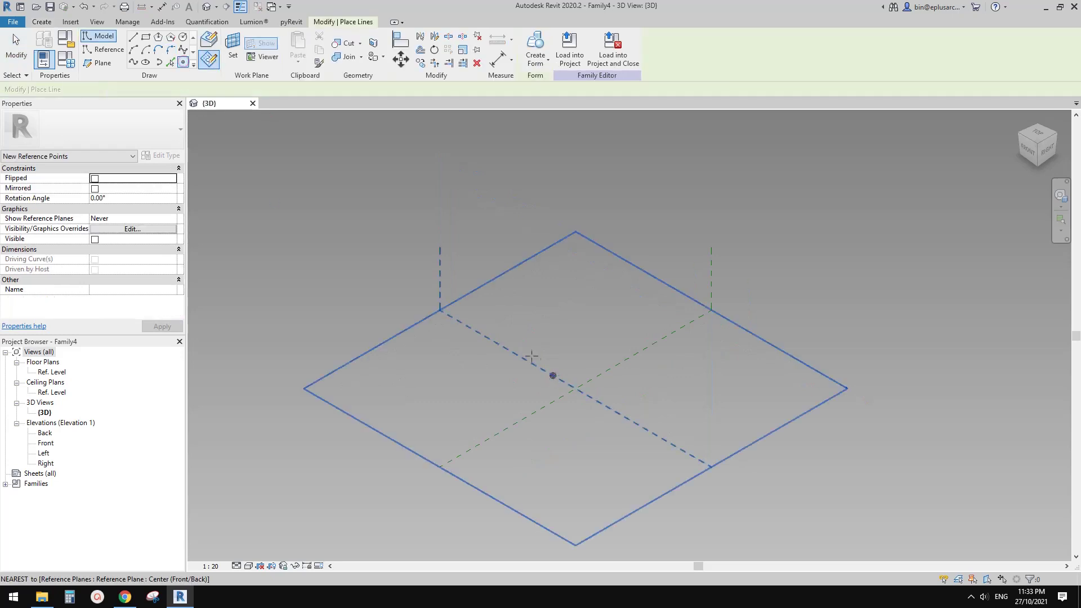
pyautogui.click(440, 374)
pyautogui.click(479, 388)
pyautogui.click(534, 398)
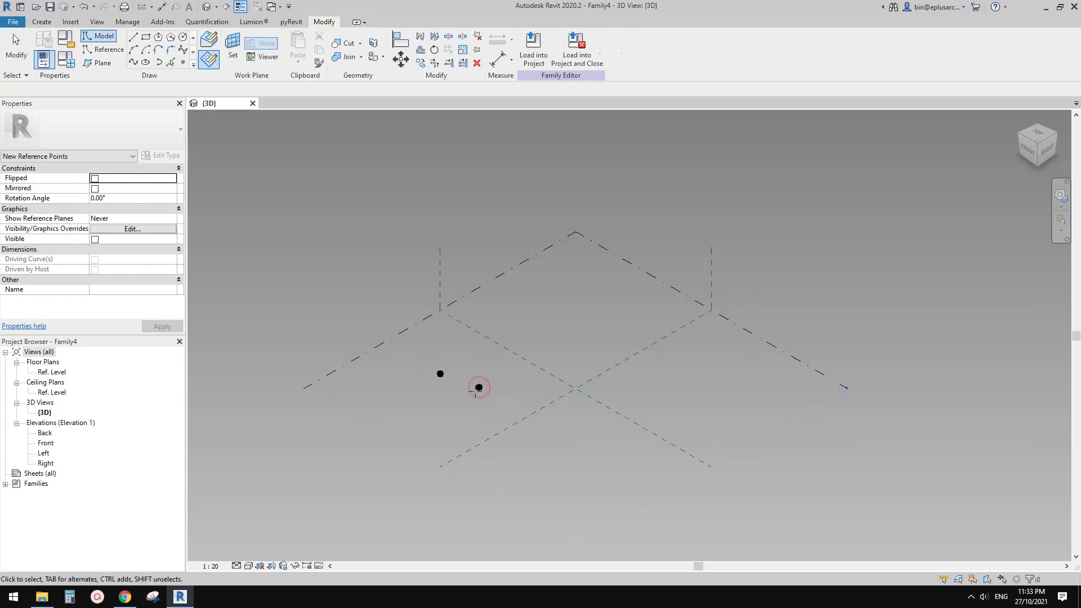
pyautogui.press('Escape')
pyautogui.press('Escape')
# Step: Make both reference points adaptive
pyautogui.moveTo(350, 315); pyautogui.dragTo(484, 420)
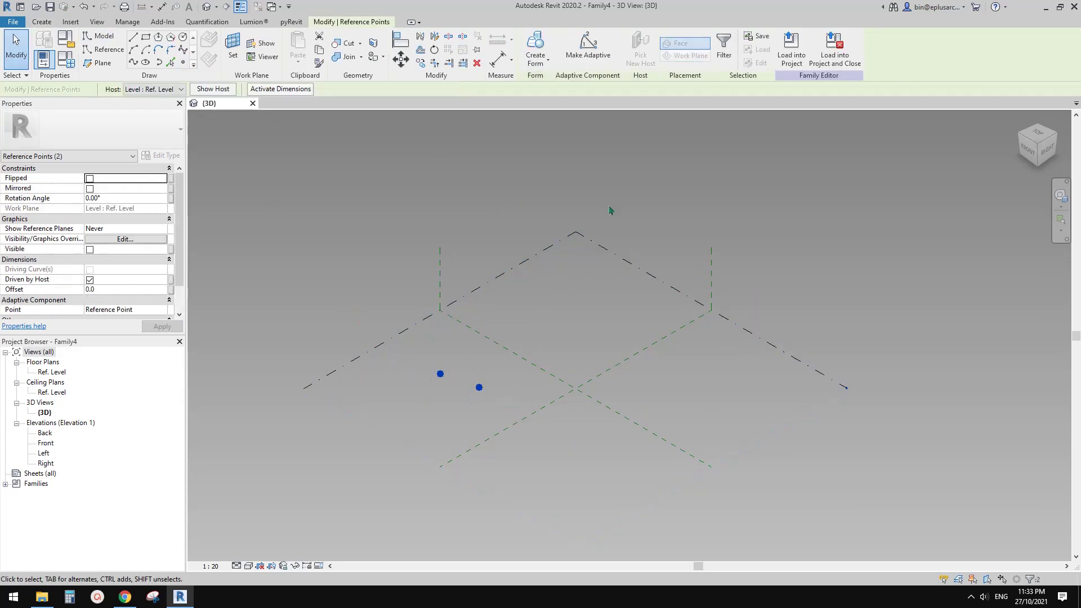
pyautogui.click(588, 48)
pyautogui.scroll(2, 457, 411)
pyautogui.click(465, 410)
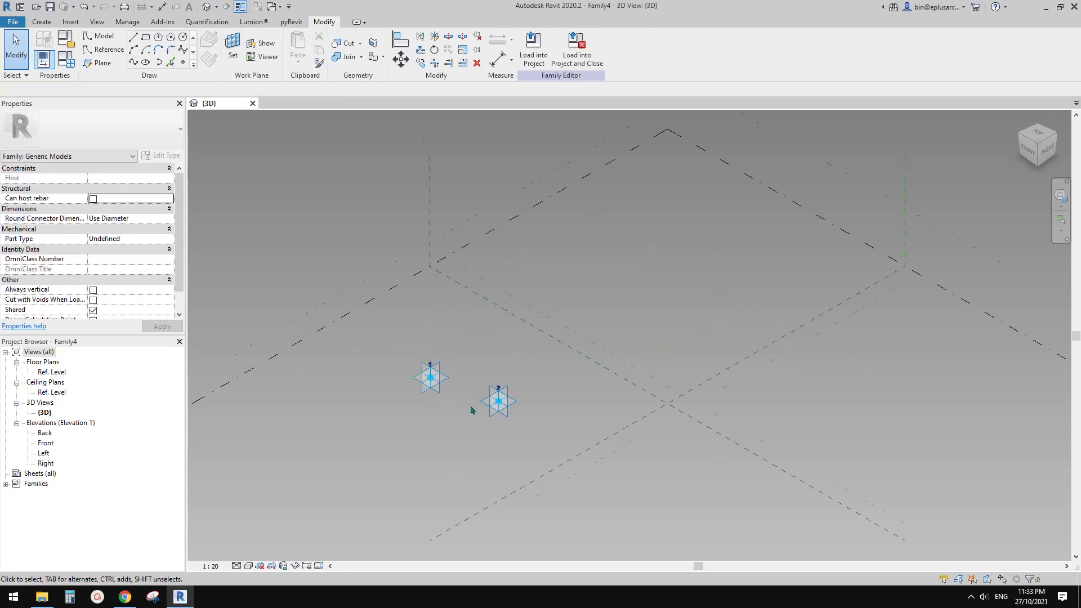
# Step: Connect adaptive points 1 and 2 with a spline through points and make it a reference line
pyautogui.scroll(2, 472, 409)
pyautogui.click(392, 350)
pyautogui.keyDown('ctrl'); pyautogui.click(536, 400); pyautogui.keyUp('ctrl')
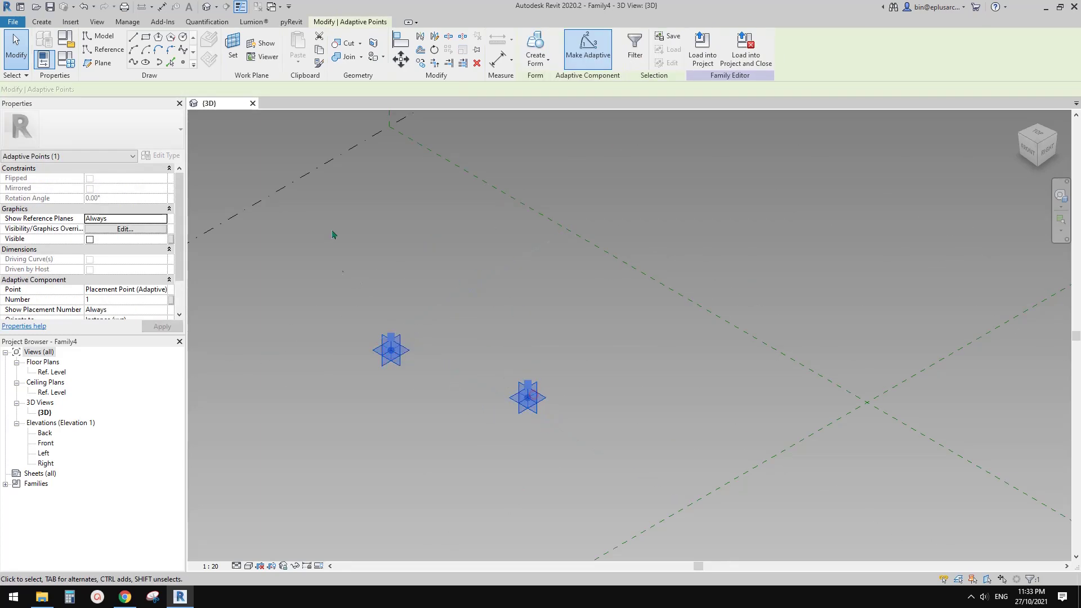
pyautogui.click(131, 62)
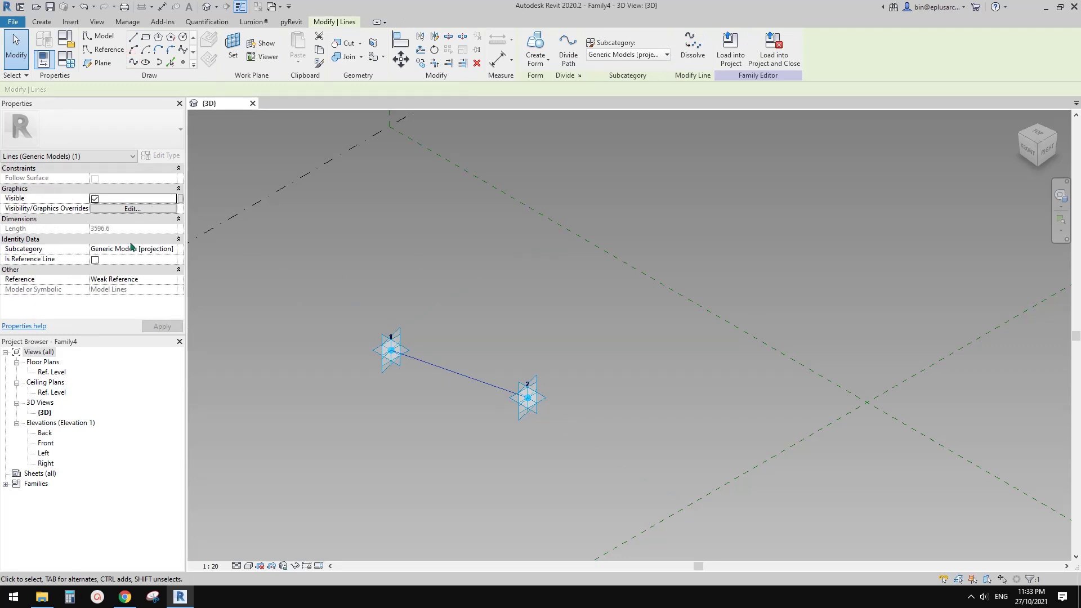
pyautogui.click(94, 260)
pyautogui.click(427, 311)
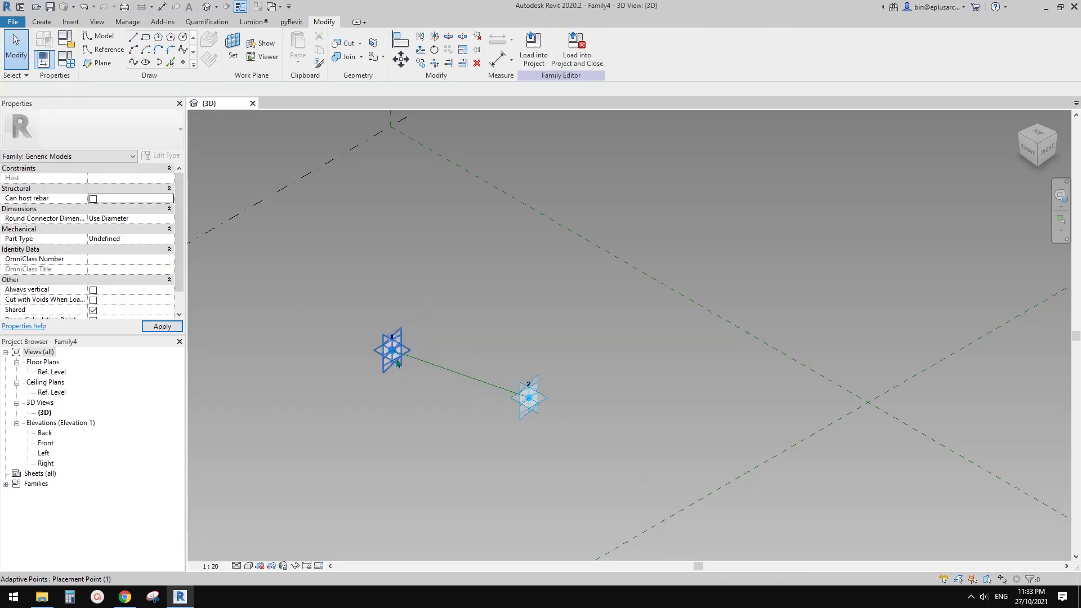
# Step: Move adaptive point 2 closer to point 1 so the reference line is about 2133 mm long
pyautogui.keyDown('shift'); pyautogui.moveTo(405, 379); pyautogui.dragTo(490, 386, button='middle'); pyautogui.keyUp('shift')
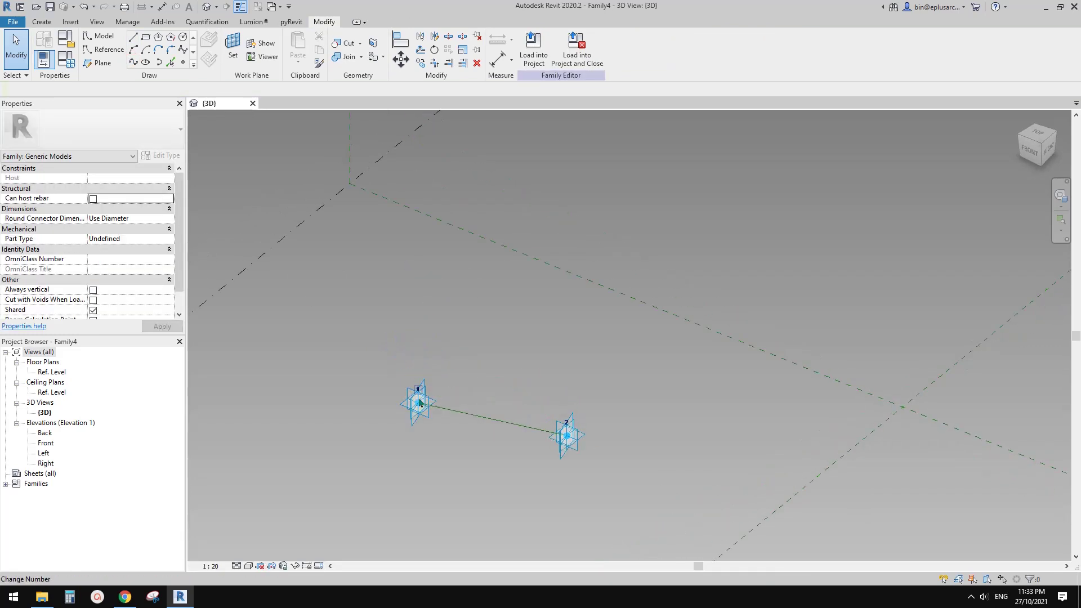
pyautogui.moveTo(534, 424); pyautogui.dragTo(544, 358, button='middle')
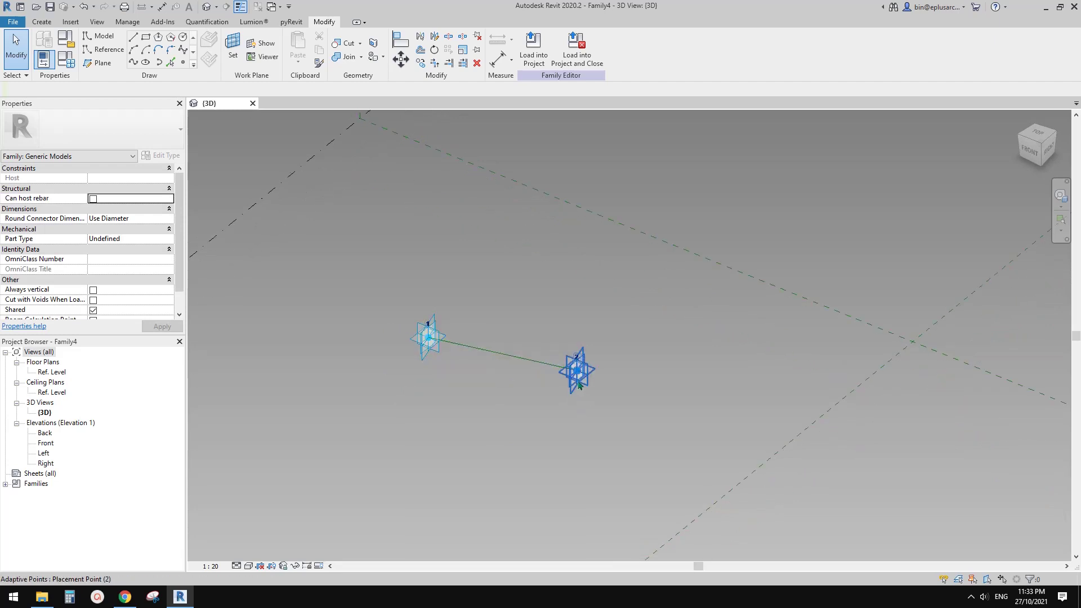
pyautogui.moveTo(572, 377); pyautogui.dragTo(506, 382)
pyautogui.keyDown('shift'); pyautogui.moveTo(488, 412); pyautogui.dragTo(608, 391, button='middle'); pyautogui.keyUp('shift')
pyautogui.scroll(2, 506, 394)
pyautogui.click(520, 391)
pyautogui.keyDown('shift'); pyautogui.moveTo(521, 391); pyautogui.dragTo(489, 350, button='middle'); pyautogui.keyUp('shift')
pyautogui.click(575, 355)
pyautogui.press('Escape')
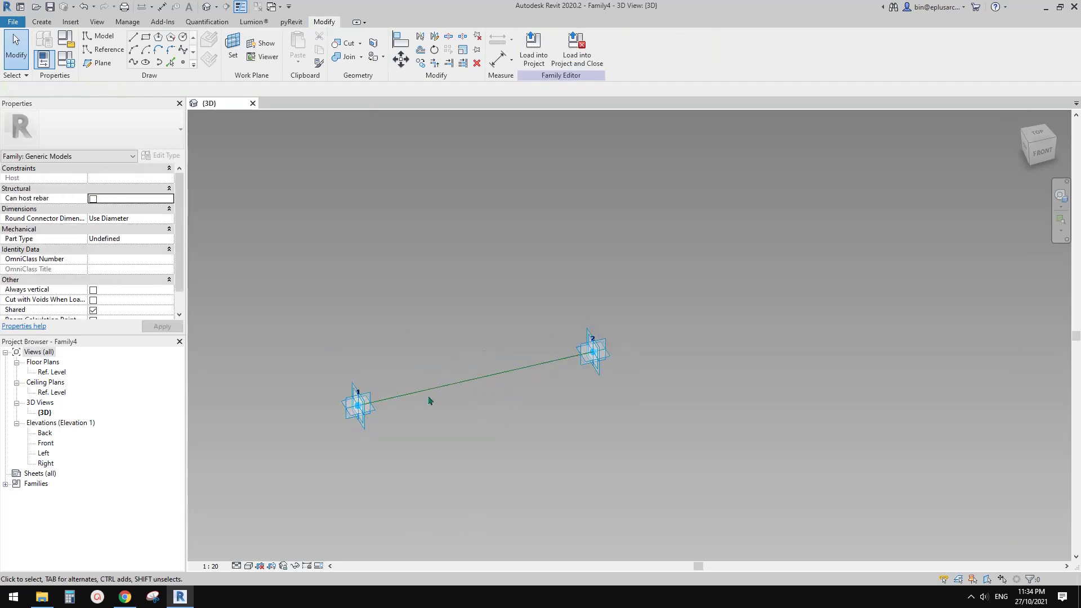
# Step: Create a surface form from the reference line and associate its positive offset with a new instance parameter H
pyautogui.click(476, 382)
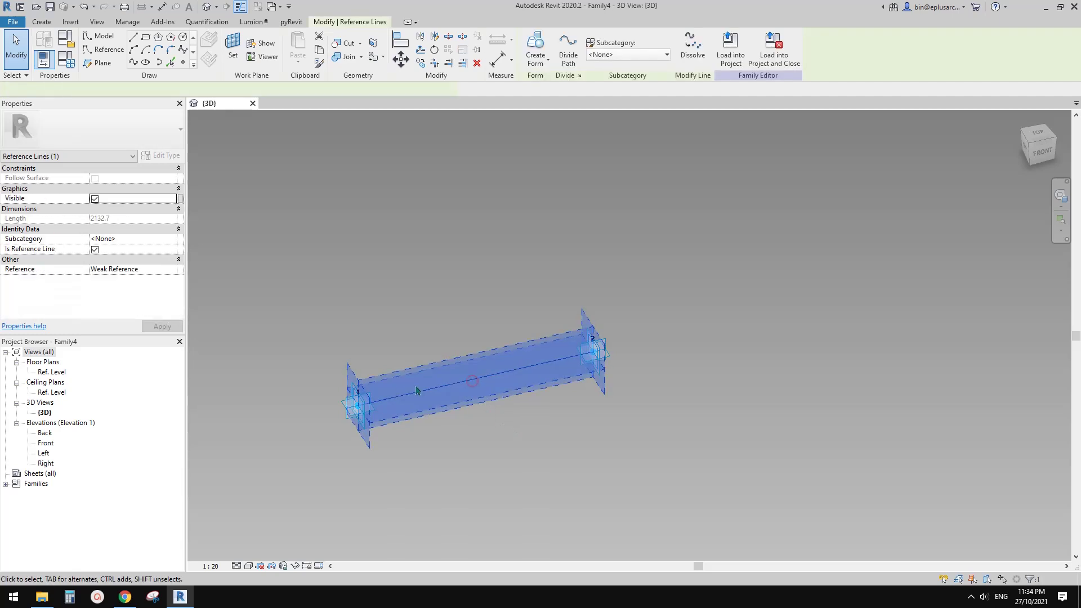
pyautogui.click(539, 46)
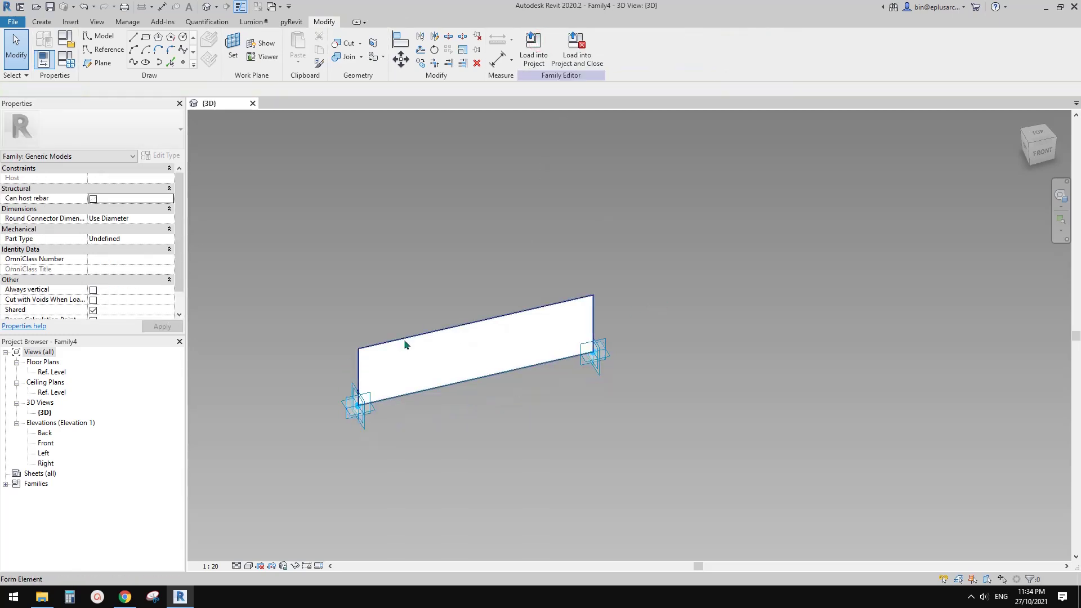
pyautogui.click(484, 344)
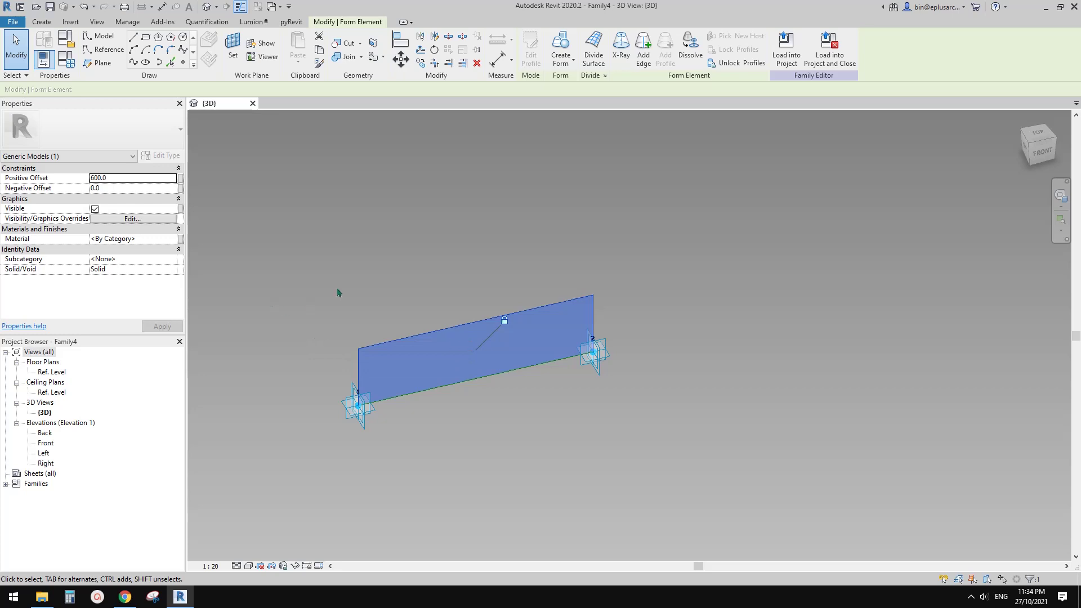
pyautogui.click(181, 178)
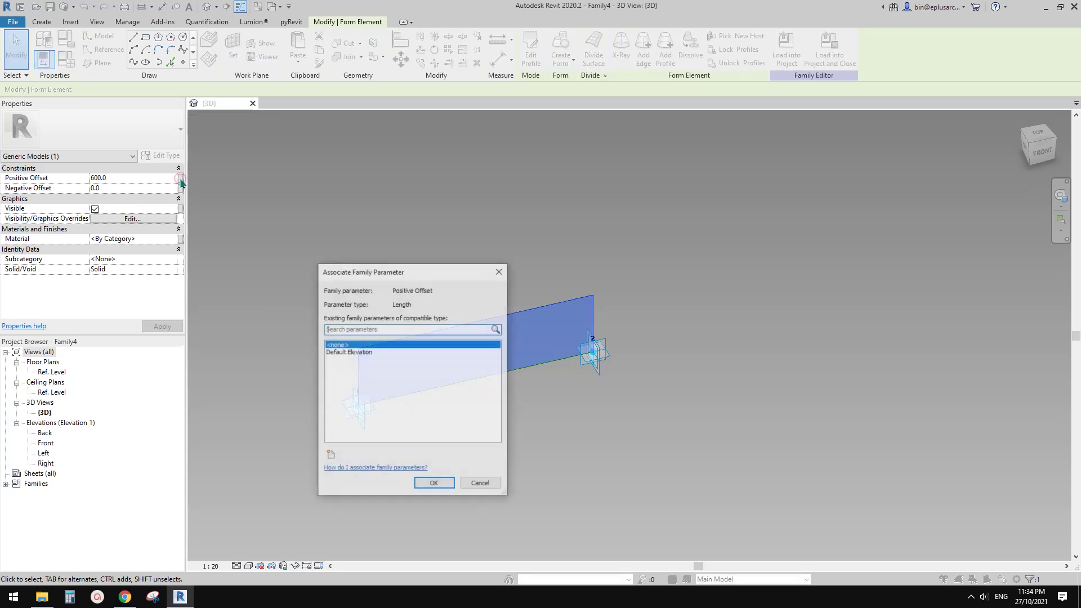
pyautogui.click(331, 455)
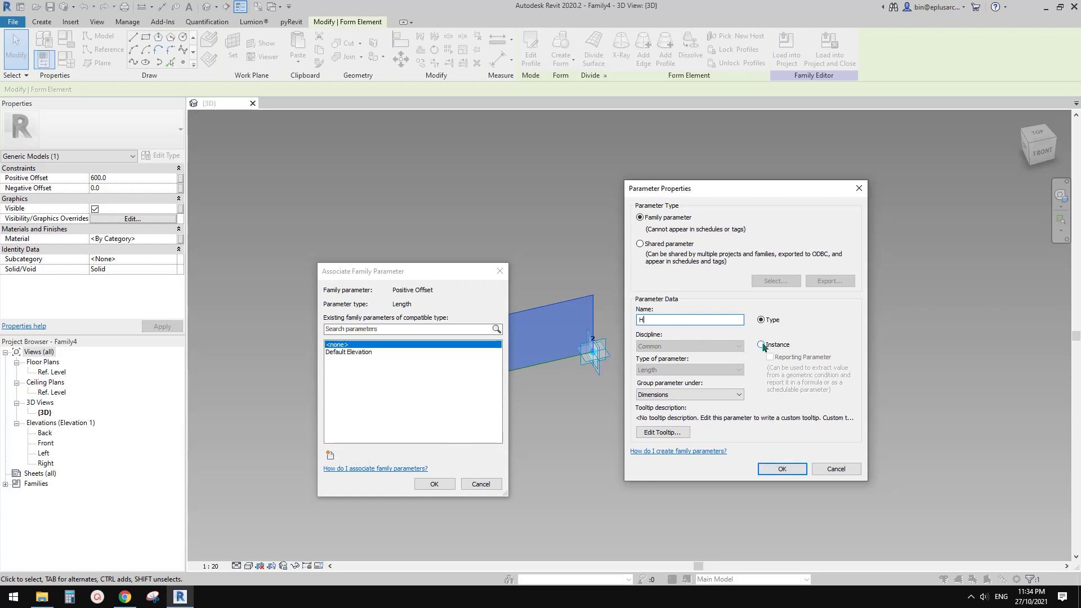
pyautogui.click(783, 469)
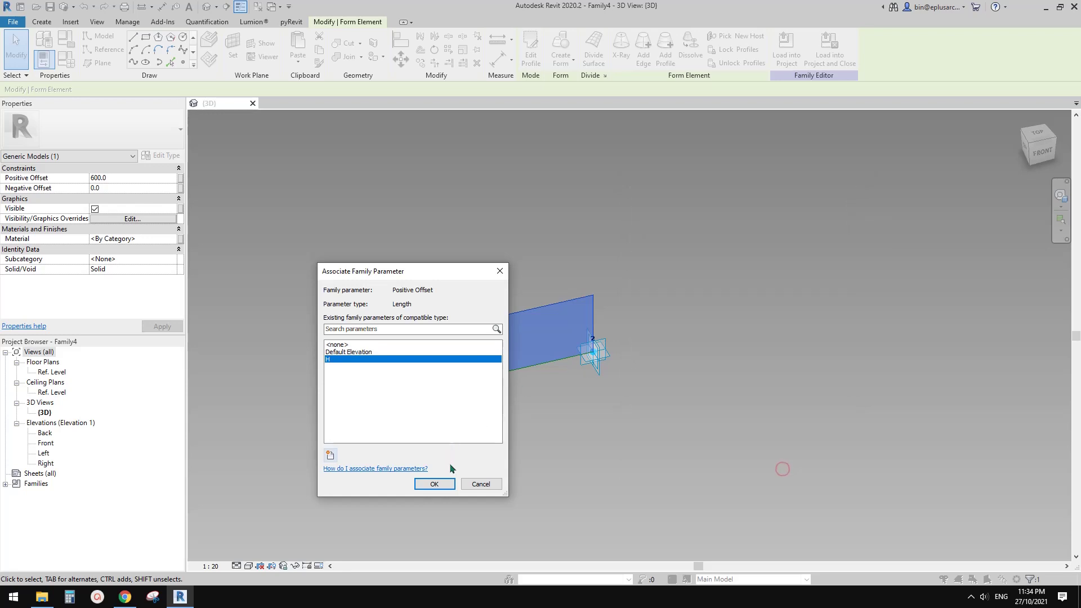
pyautogui.click(445, 483)
# Step: Set the family parameter H to 2700 mm
pyautogui.keyDown('shift'); pyautogui.moveTo(544, 431); pyautogui.dragTo(554, 434, button='middle'); pyautogui.keyUp('shift')
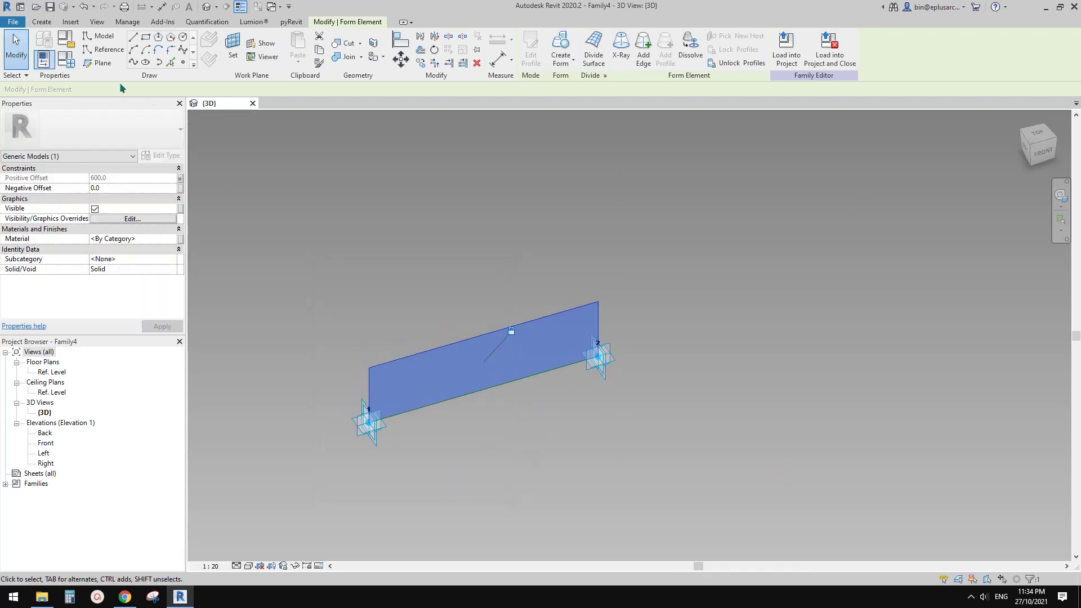
pyautogui.click(66, 58)
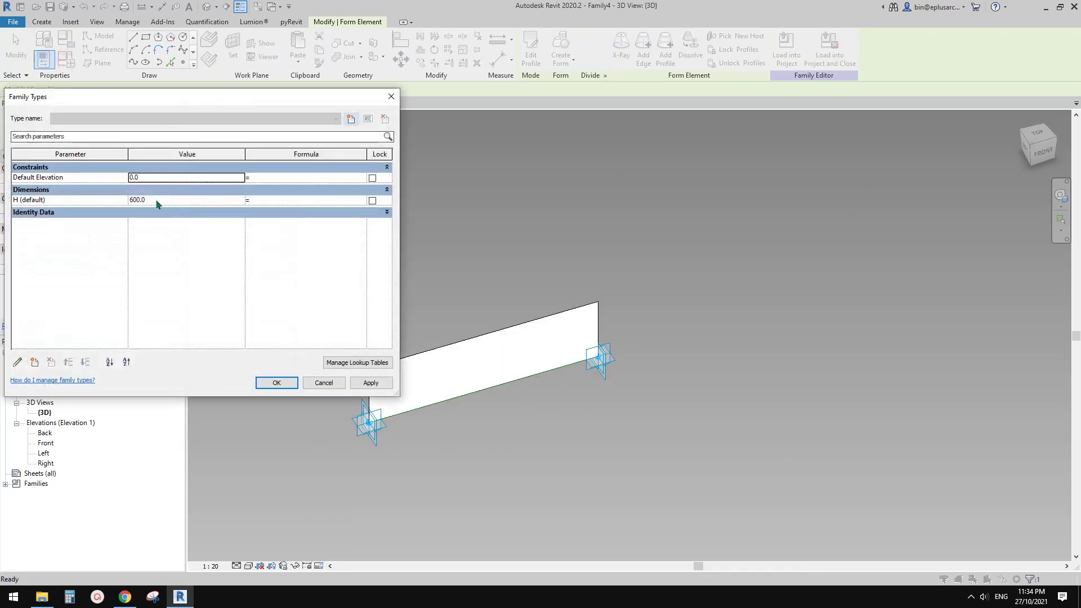
pyautogui.click(176, 200)
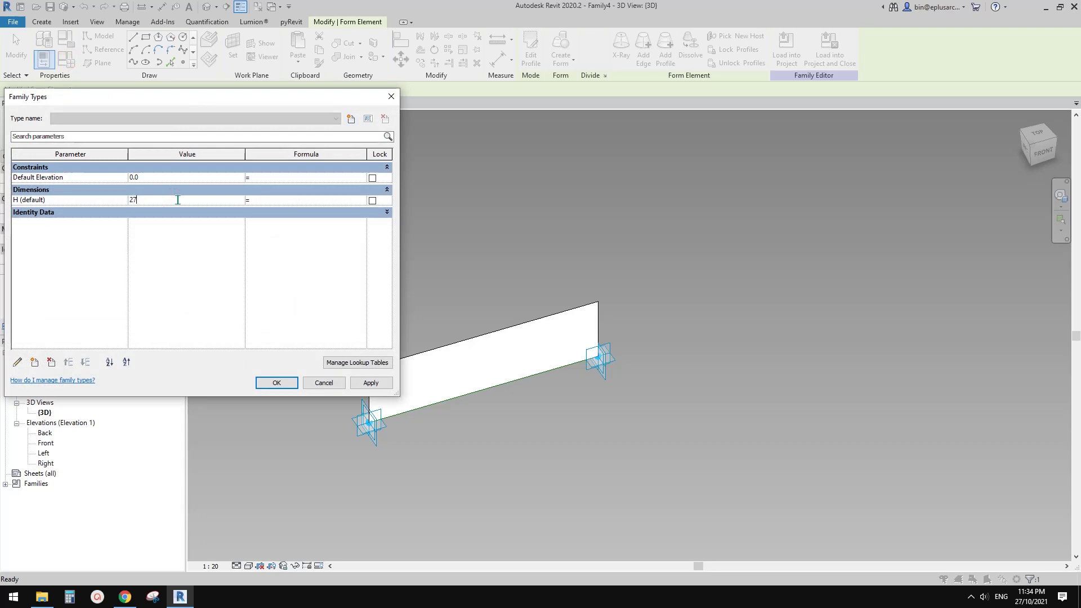
pyautogui.click(372, 384)
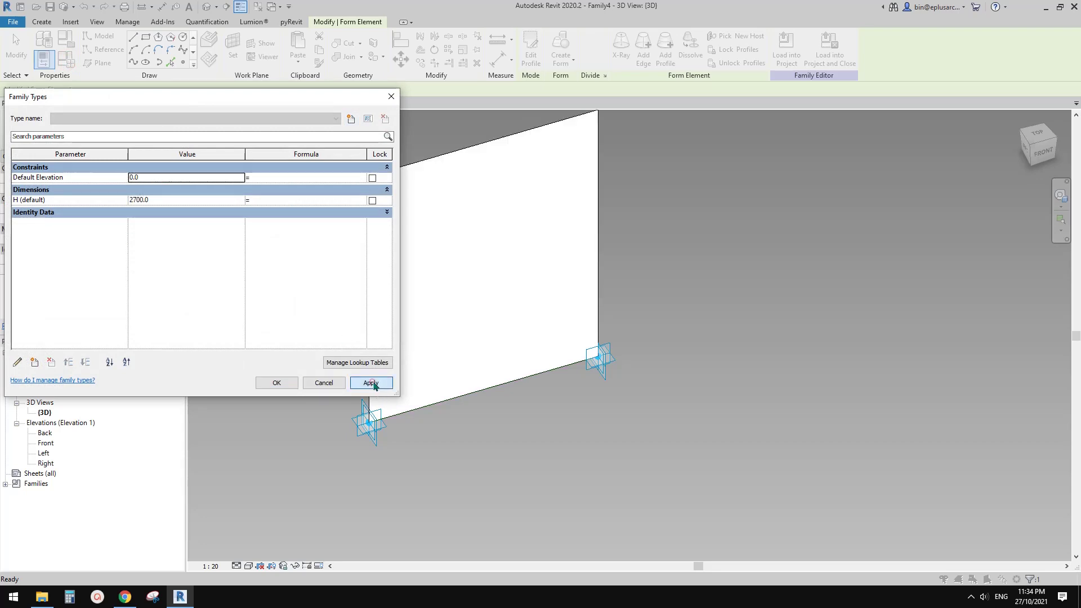
pyautogui.click(278, 383)
# Step: Move adaptive point 2 along the reference line towards point 1 to narrow the panel surface
pyautogui.click(603, 365)
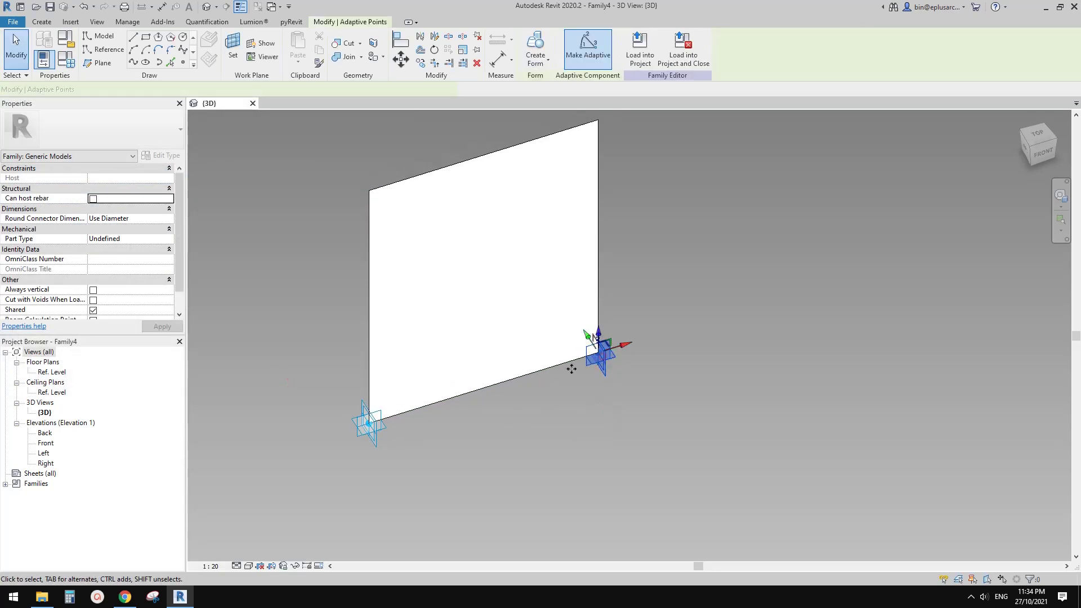
pyautogui.moveTo(629, 345); pyautogui.dragTo(544, 371)
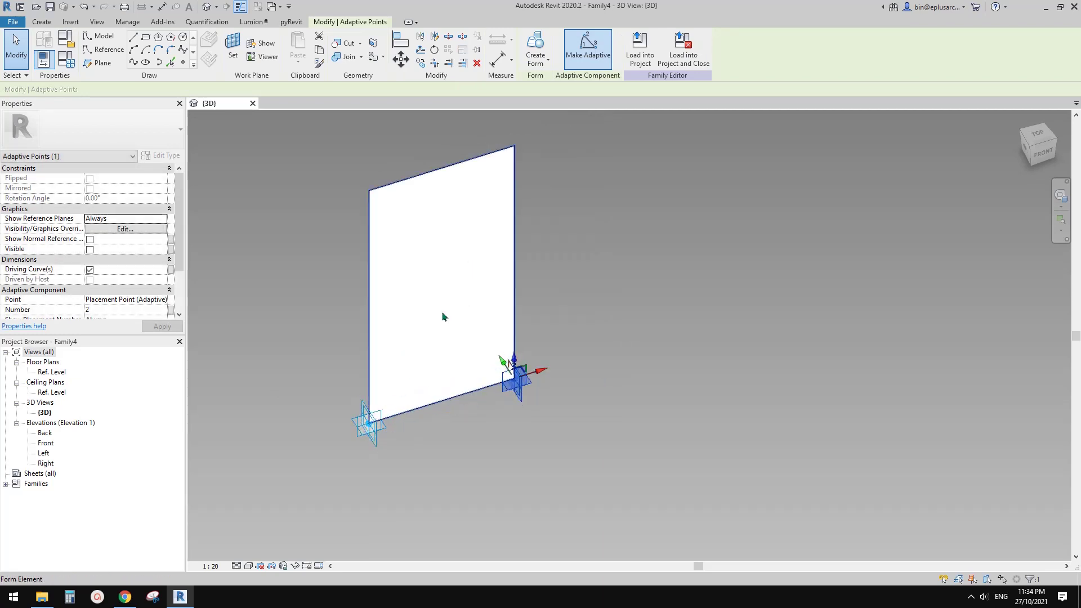
pyautogui.keyDown('shift'); pyautogui.moveTo(443, 313); pyautogui.dragTo(466, 330, button='middle'); pyautogui.keyUp('shift')
pyautogui.press('Escape')
# Step: Divide the panel surface into a UV grid
pyautogui.click(480, 277)
pyautogui.keyDown('shift'); pyautogui.moveTo(466, 330); pyautogui.dragTo(524, 331, button='middle'); pyautogui.keyUp('shift')
pyautogui.moveTo(460, 350); pyautogui.dragTo(588, 348, button='middle')
pyautogui.scroll(1, 633, 338)
pyautogui.moveTo(587, 348); pyautogui.dragTo(532, 357, button='middle')
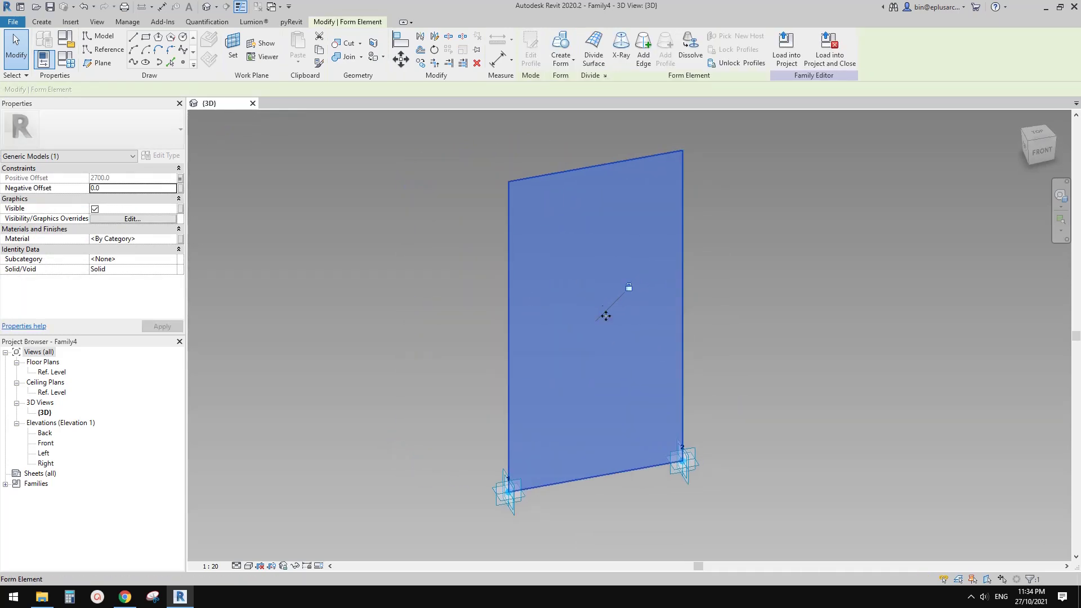
pyautogui.moveTo(619, 334); pyautogui.dragTo(608, 338, button='middle')
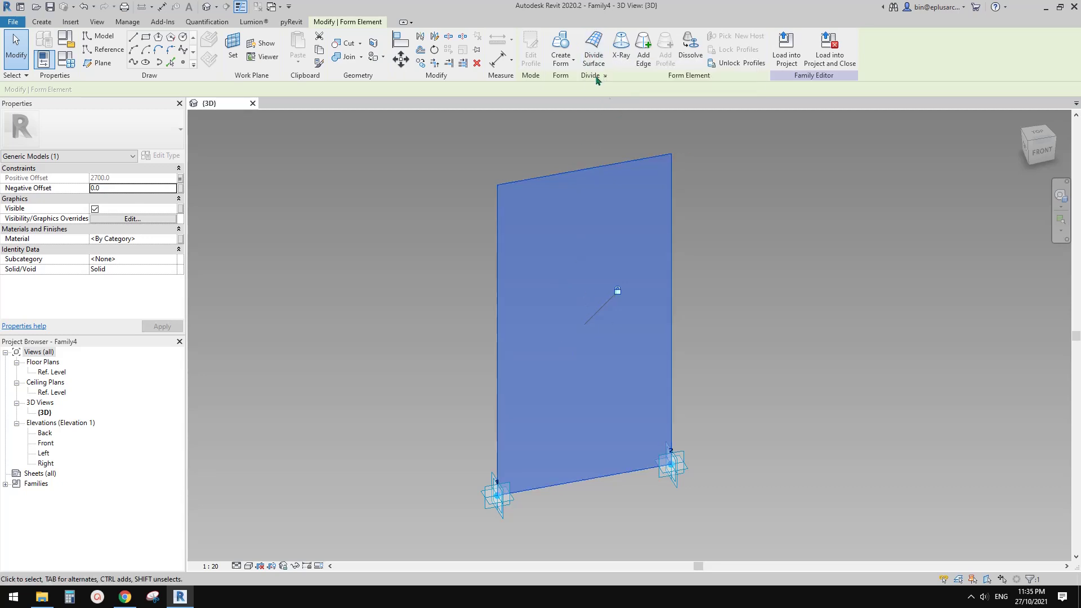
pyautogui.click(598, 53)
pyautogui.moveTo(657, 250); pyautogui.dragTo(572, 256, button='middle')
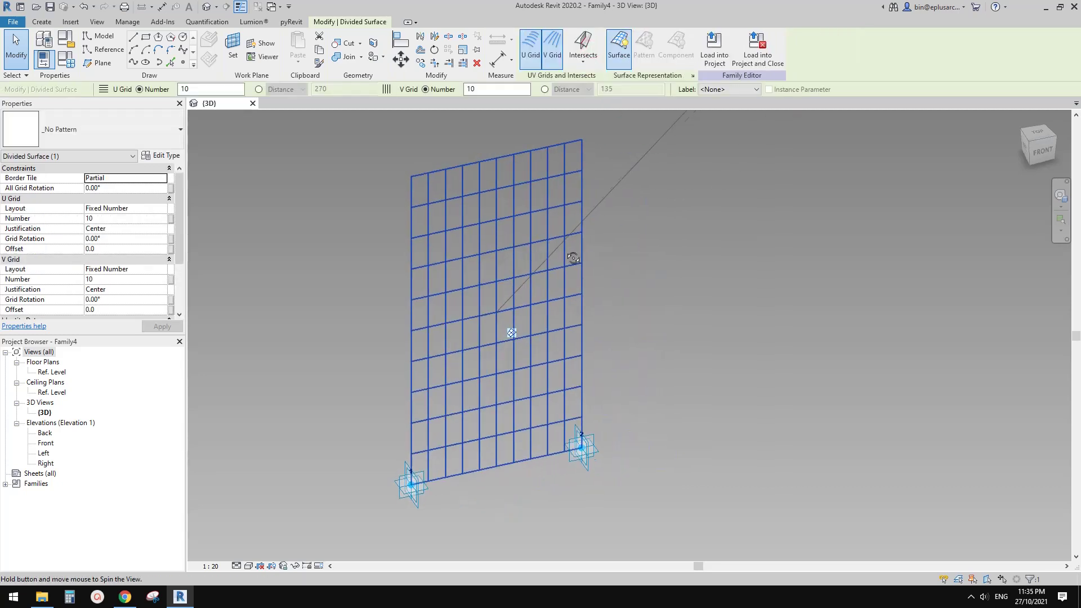
pyautogui.moveTo(536, 318); pyautogui.dragTo(571, 321, button='middle')
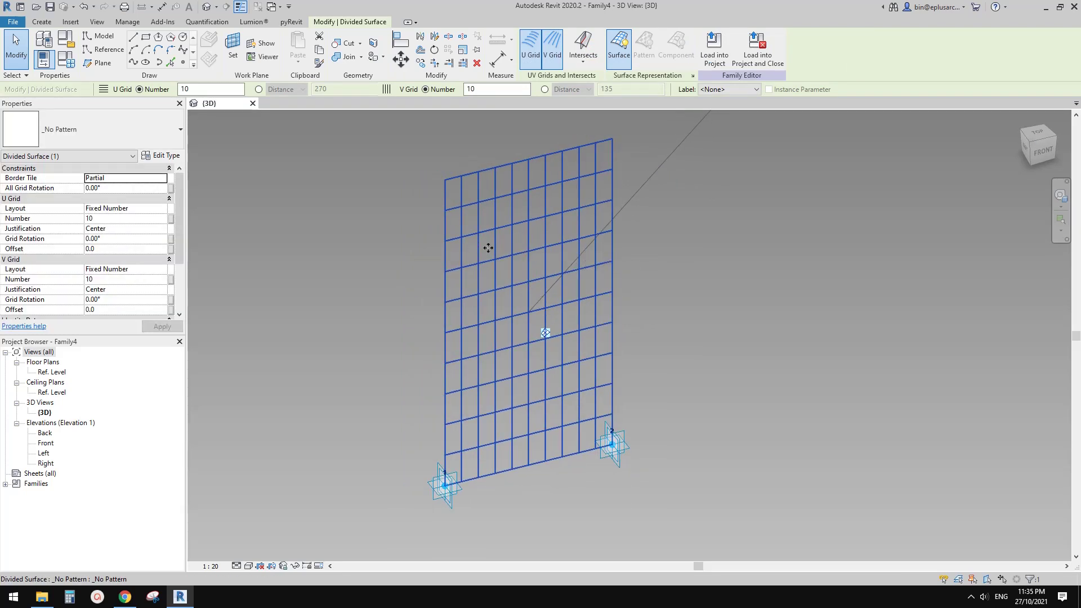
# Step: Apply the Rectangle Checkerboard pattern to the divided surface
pyautogui.click(111, 128)
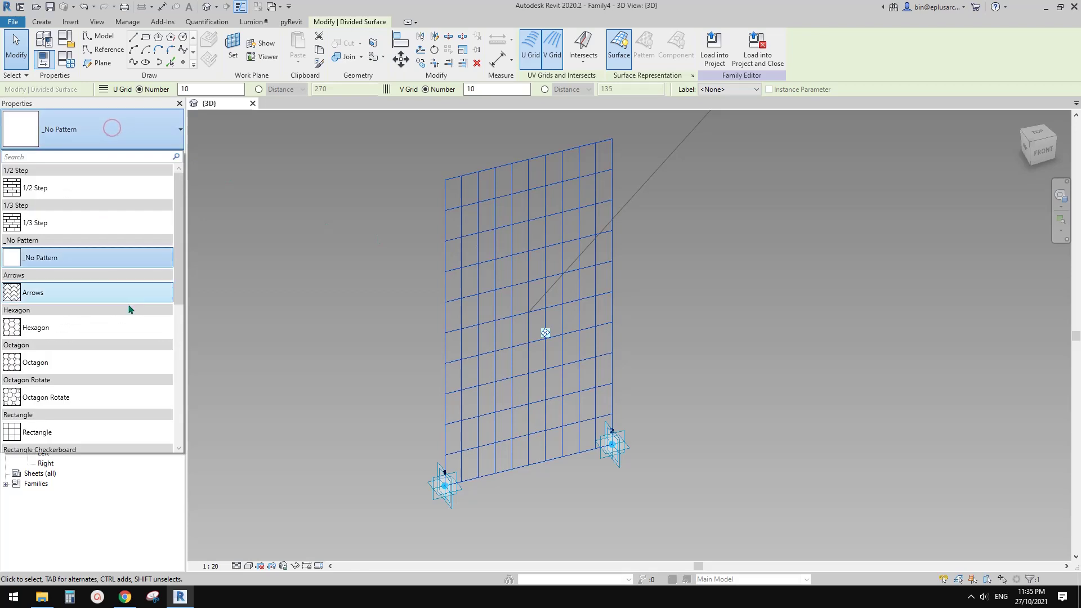
pyautogui.moveTo(178, 248); pyautogui.dragTo(188, 325)
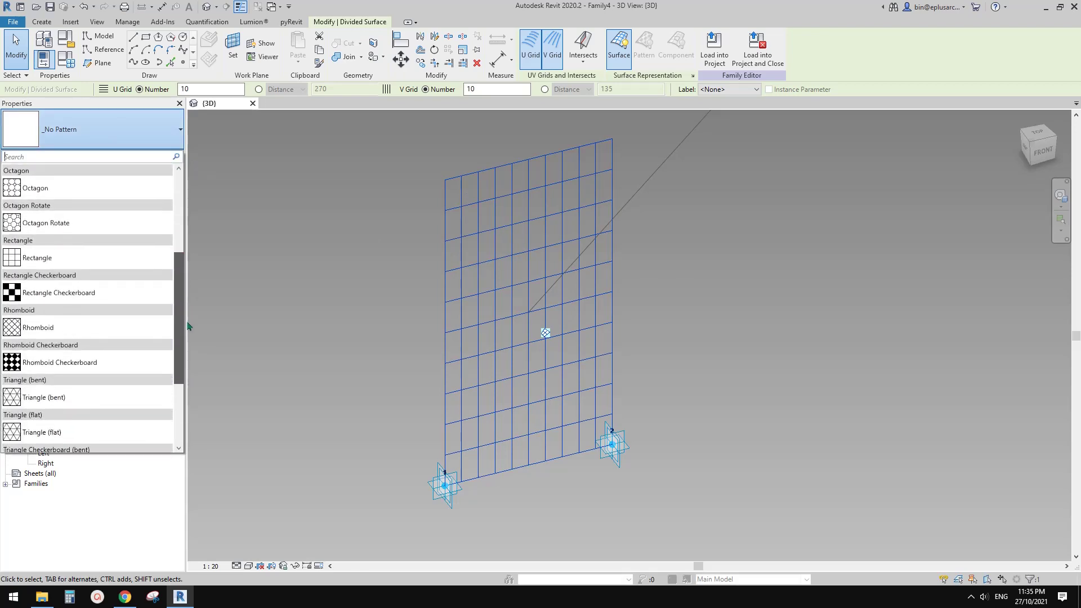
pyautogui.moveTo(43, 297)
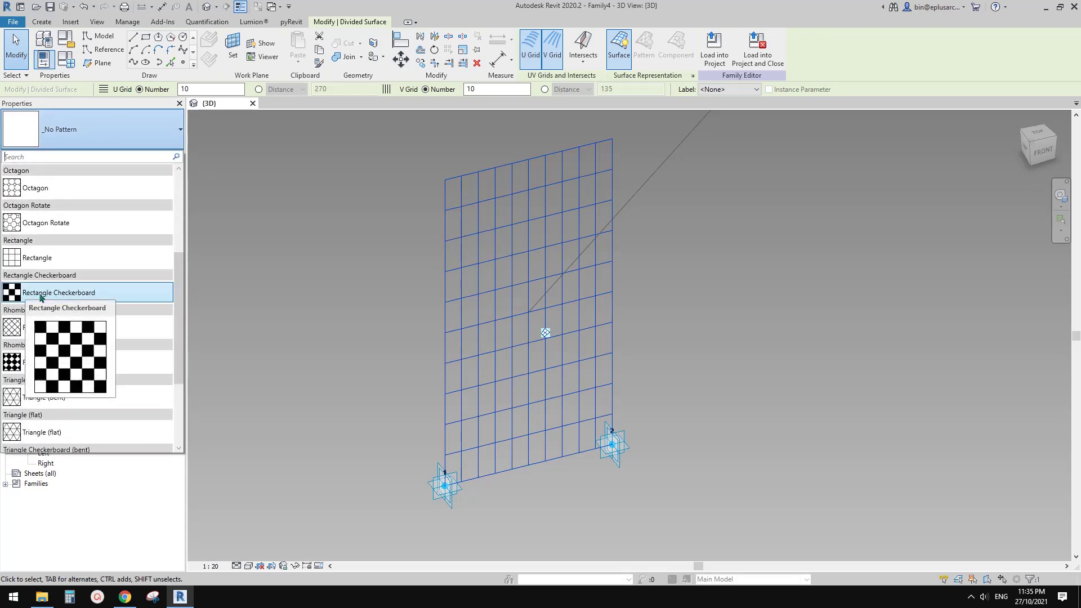
pyautogui.click(93, 294)
pyautogui.moveTo(588, 366); pyautogui.dragTo(530, 343, button='middle')
pyautogui.press('Escape')
pyautogui.press('Escape')
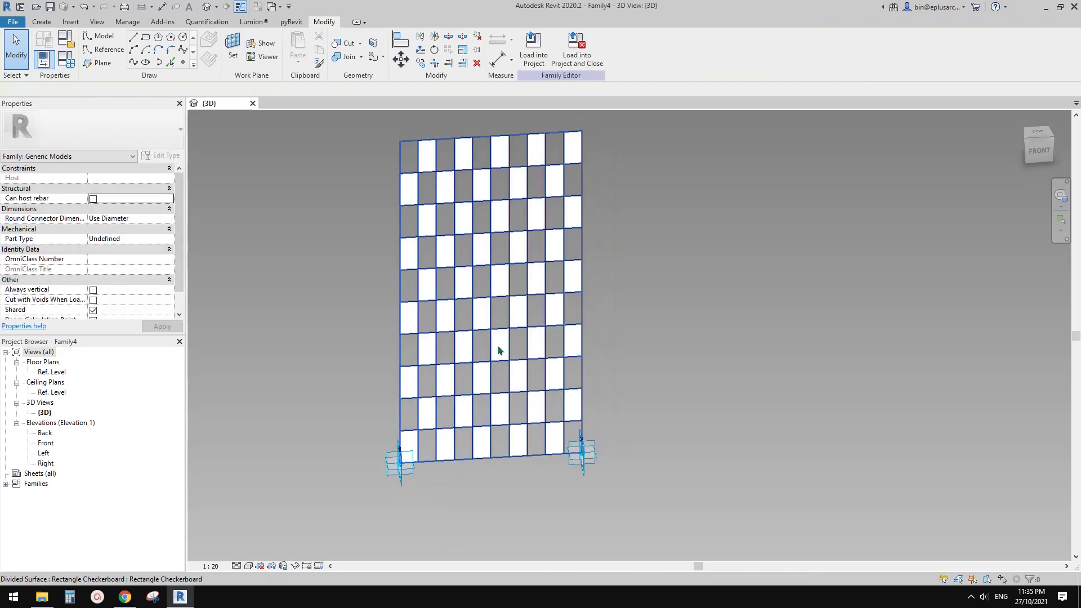
pyautogui.scroll(2, 510, 365)
pyautogui.keyDown('shift'); pyautogui.moveTo(503, 378); pyautogui.dragTo(500, 354, button='middle'); pyautogui.keyUp('shift')
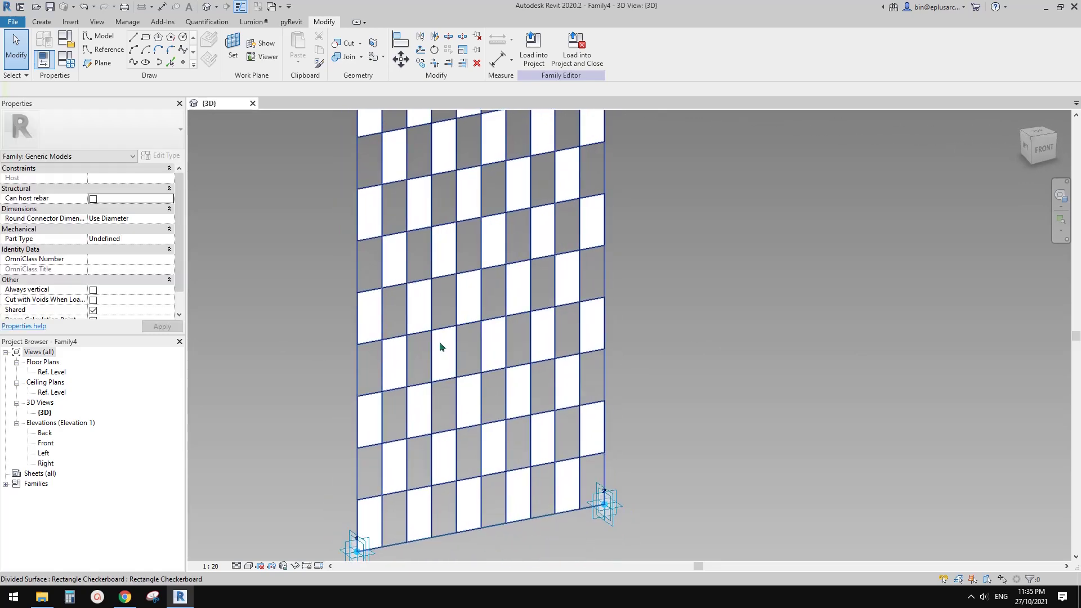
pyautogui.keyDown('shift'); pyautogui.moveTo(441, 352); pyautogui.dragTo(459, 374, button='middle'); pyautogui.keyUp('shift')
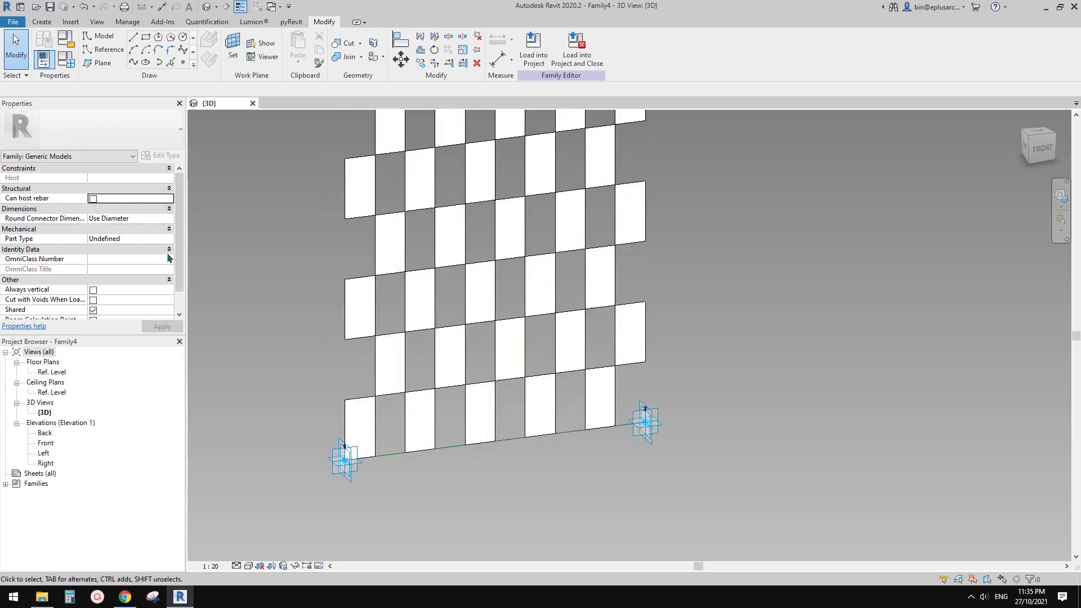
pyautogui.click(385, 256)
pyautogui.moveTo(497, 370)
pyautogui.mouseDown(button='middle')
pyautogui.moveTo(509, 388)
pyautogui.moveTo(502, 374)
pyautogui.mouseUp(button='middle')
pyautogui.press('Escape')
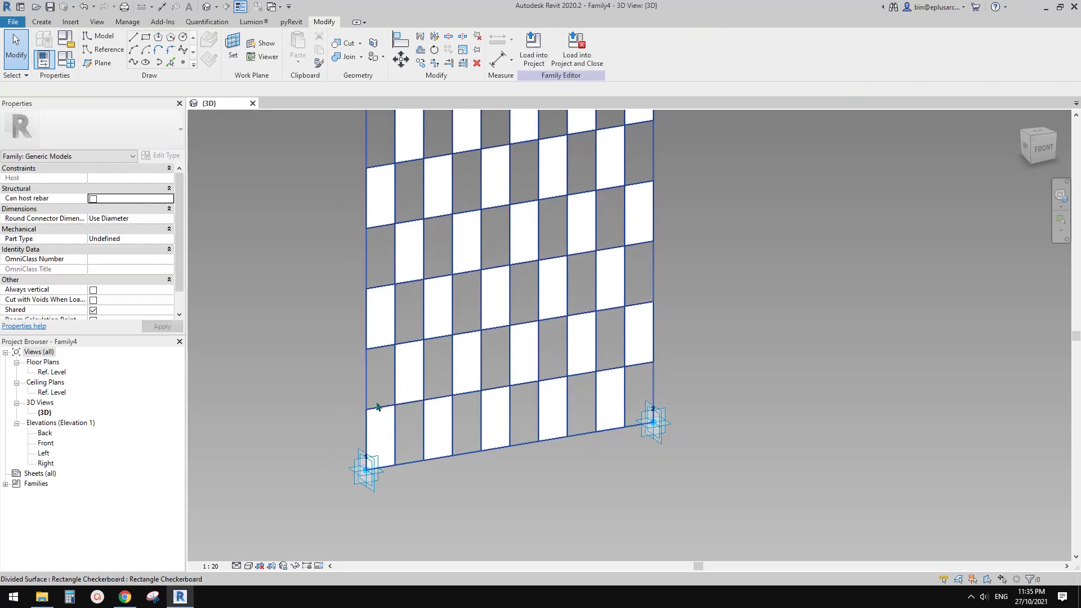
# Step: Switch to Chrome, capture the brick screen reference images with Snipping Tool, and circle the bricks near the modelled wall's top edge in blue
pyautogui.click(127, 596)
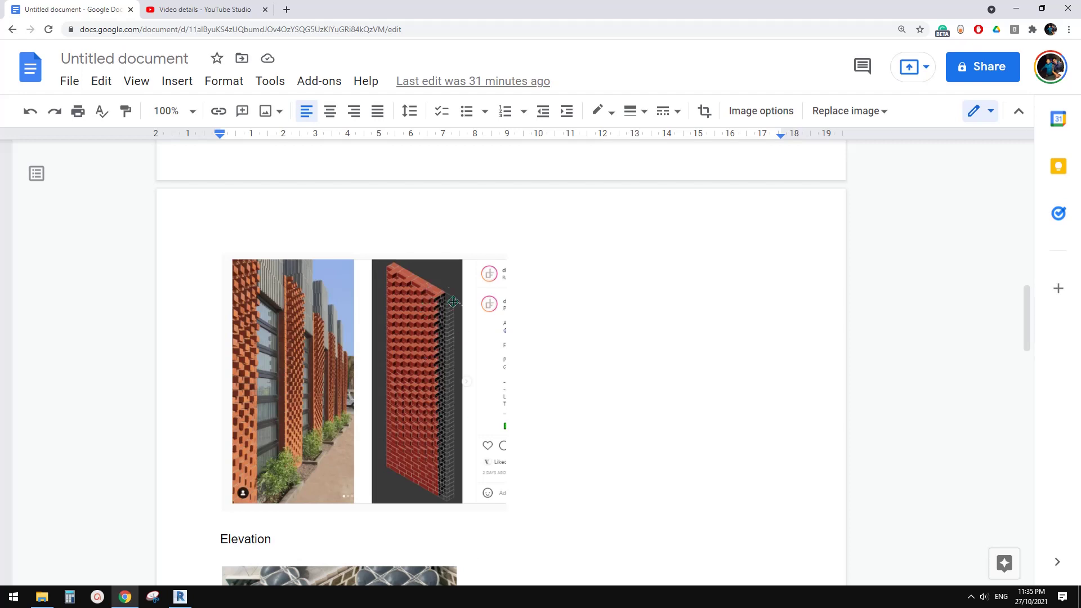
pyautogui.keyDown('ctrl'); pyautogui.scroll(1, 421, 289); pyautogui.keyUp('ctrl')
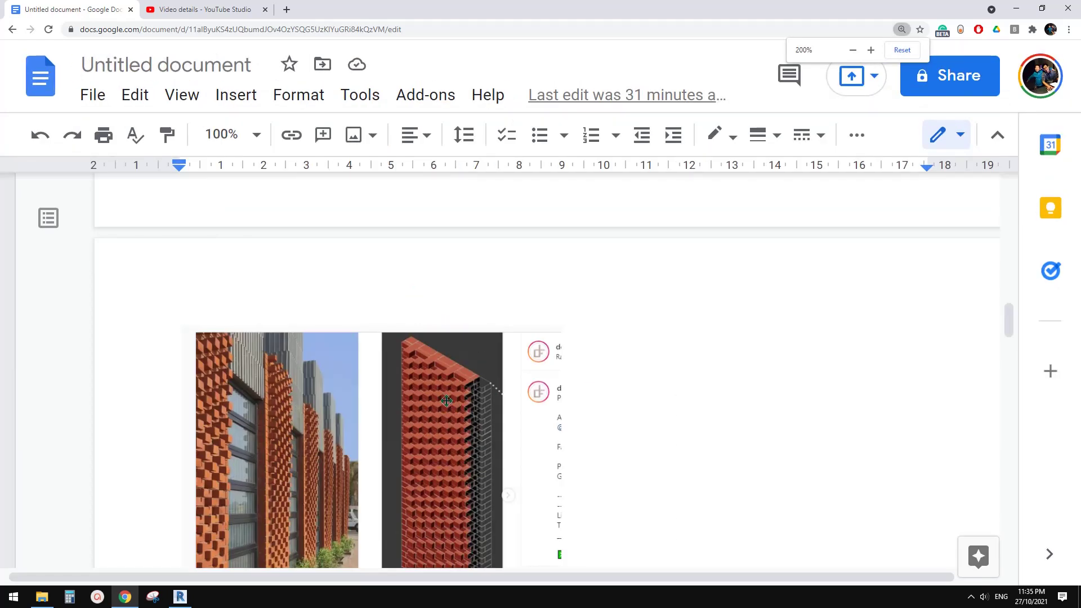
pyautogui.scroll(-1, 447, 401)
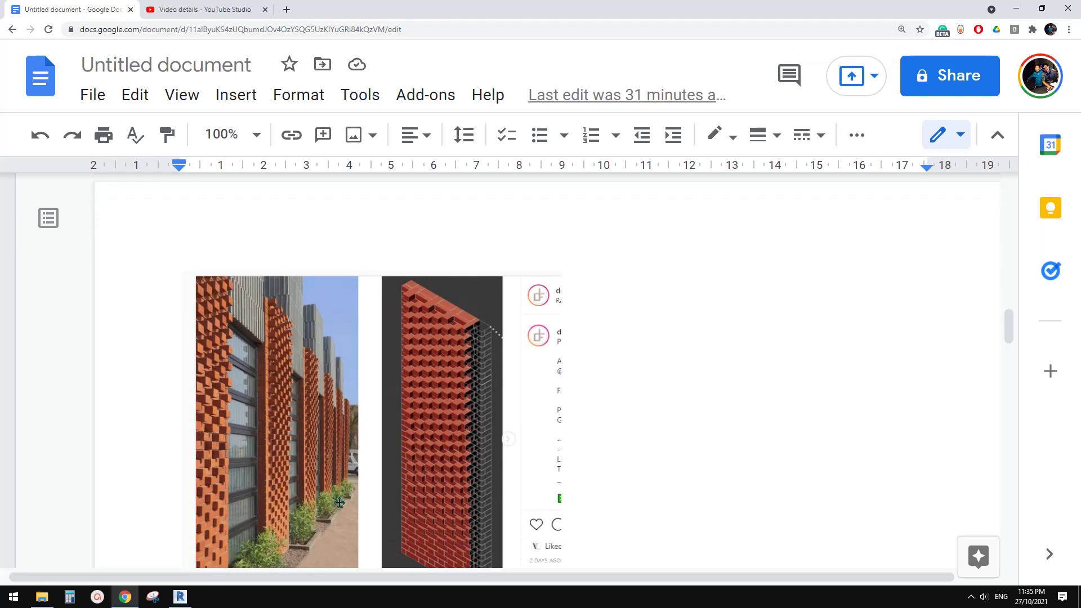
pyautogui.click(153, 596)
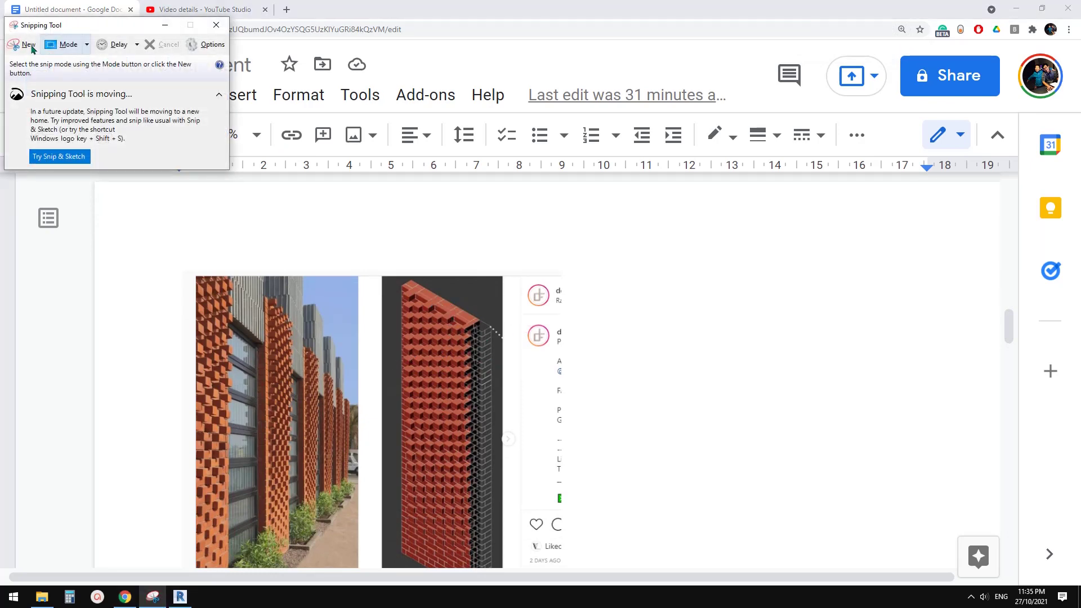
pyautogui.click(32, 49)
pyautogui.moveTo(299, 189); pyautogui.dragTo(853, 466)
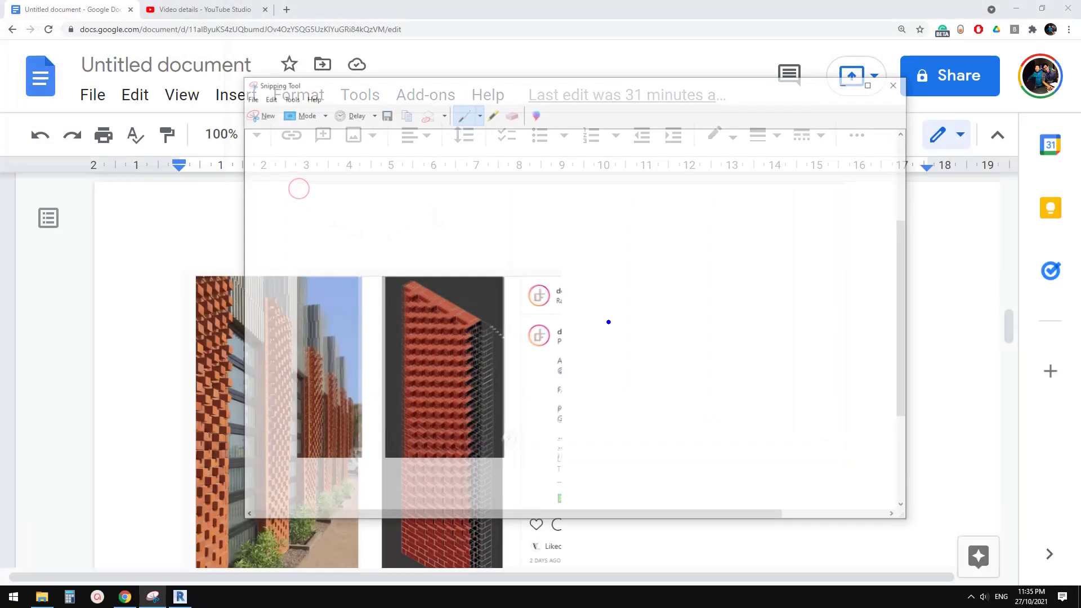
pyautogui.moveTo(445, 290); pyautogui.dragTo(468, 319)
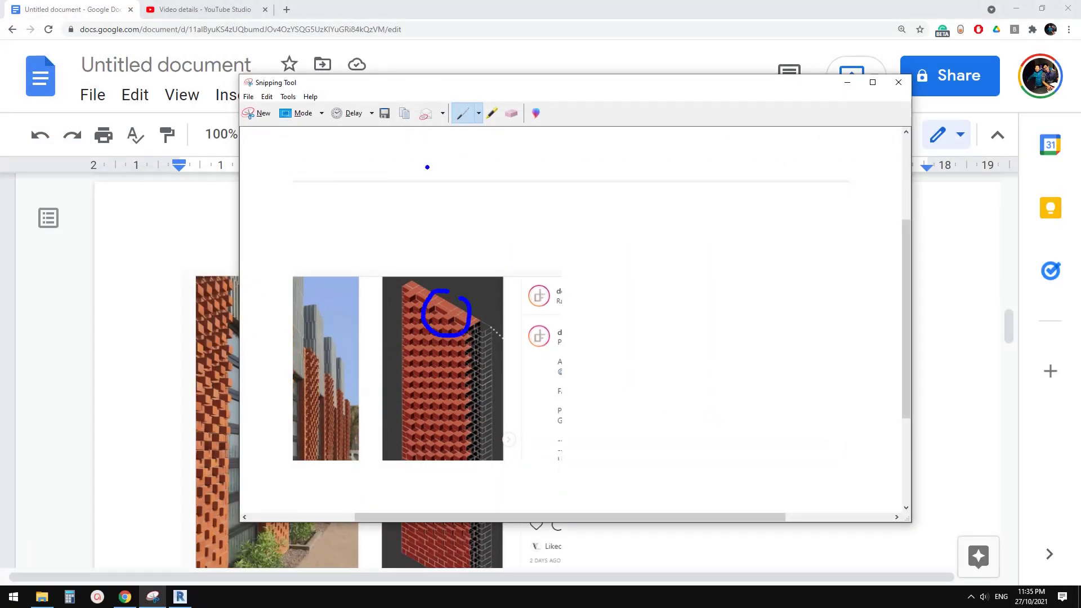
# Step: Set the custom pen colour to Fuchsia
pyautogui.click(478, 114)
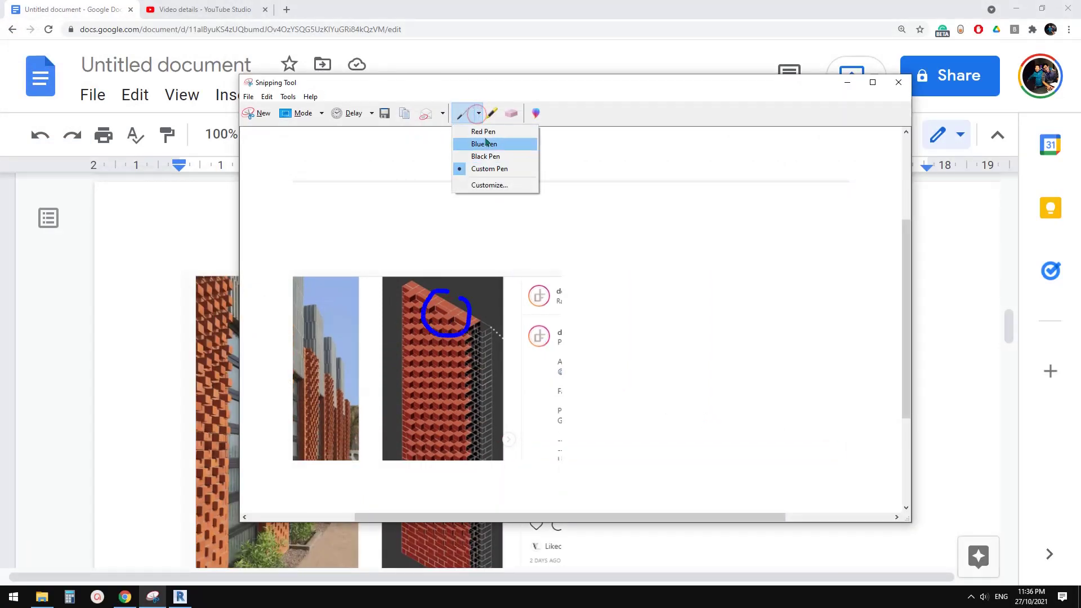
pyautogui.click(493, 186)
pyautogui.click(352, 139)
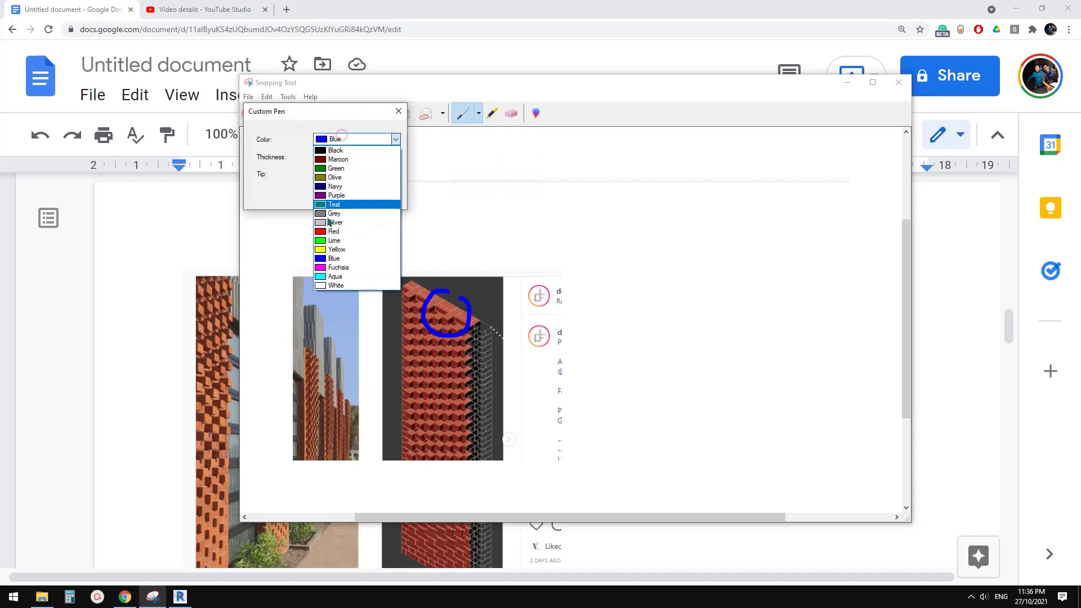
pyautogui.click(333, 268)
pyautogui.click(333, 197)
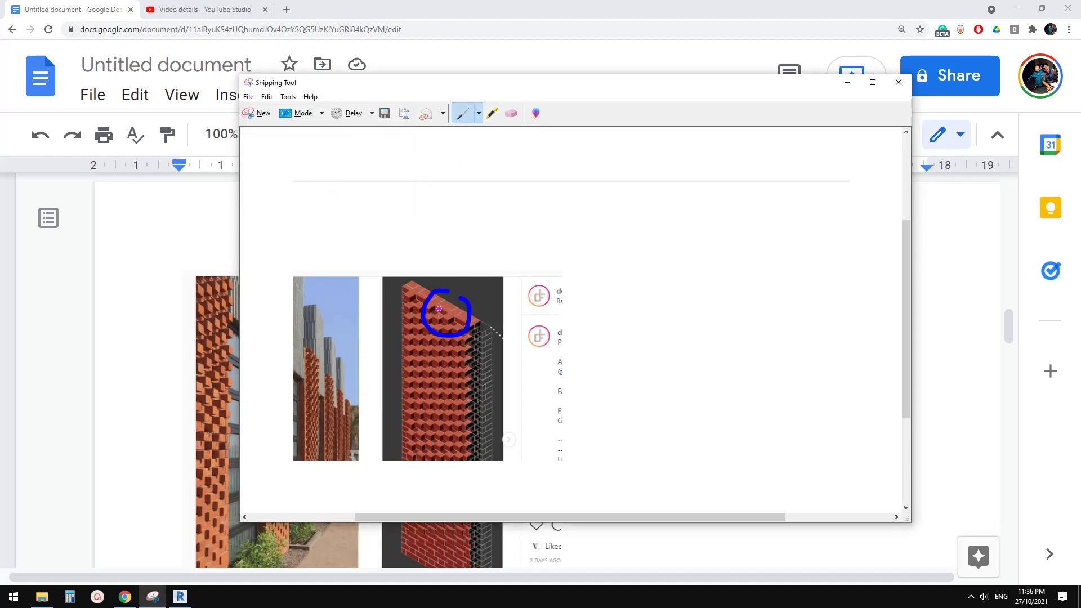
# Step: Sketch two separated bricks in a row beside the reference images, labelling the bricks 240 and the gap 110
pyautogui.moveTo(627, 260)
pyautogui.mouseDown()
pyautogui.moveTo(627, 243)
pyautogui.moveTo(702, 237)
pyautogui.moveTo(656, 262)
pyautogui.moveTo(627, 263)
pyautogui.mouseUp()
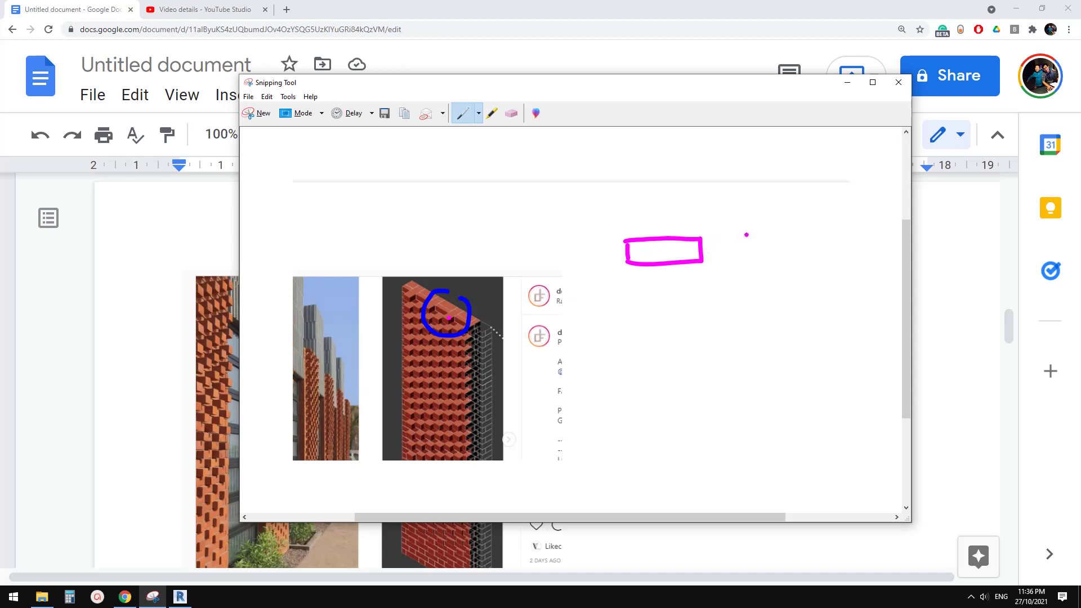
pyautogui.moveTo(747, 235)
pyautogui.mouseDown()
pyautogui.moveTo(748, 260)
pyautogui.moveTo(830, 257)
pyautogui.mouseUp()
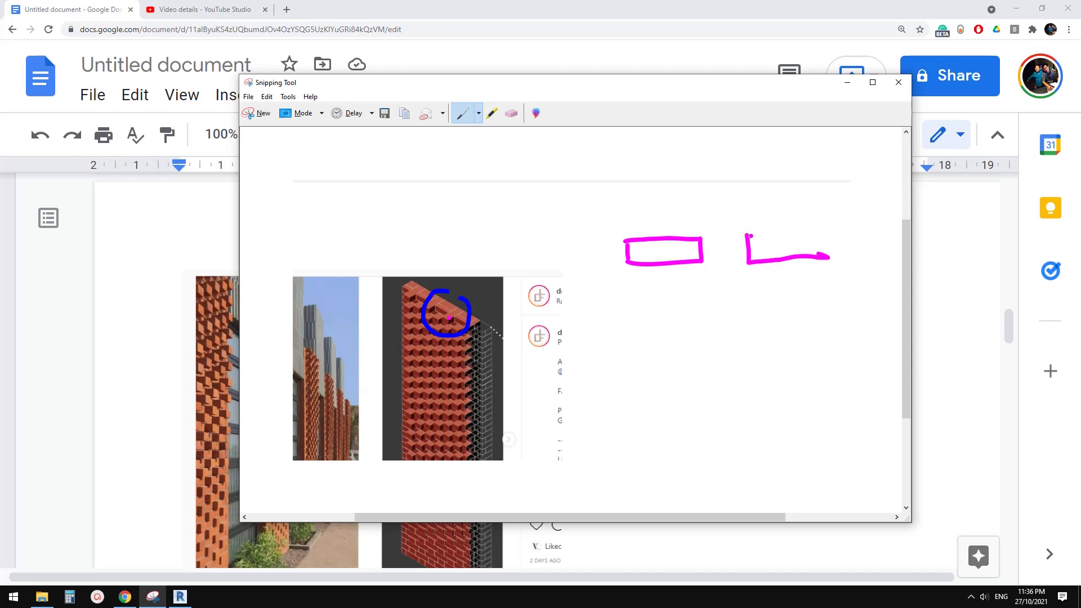
pyautogui.moveTo(751, 236)
pyautogui.mouseDown()
pyautogui.moveTo(837, 231)
pyautogui.moveTo(841, 253)
pyautogui.moveTo(825, 257)
pyautogui.mouseUp()
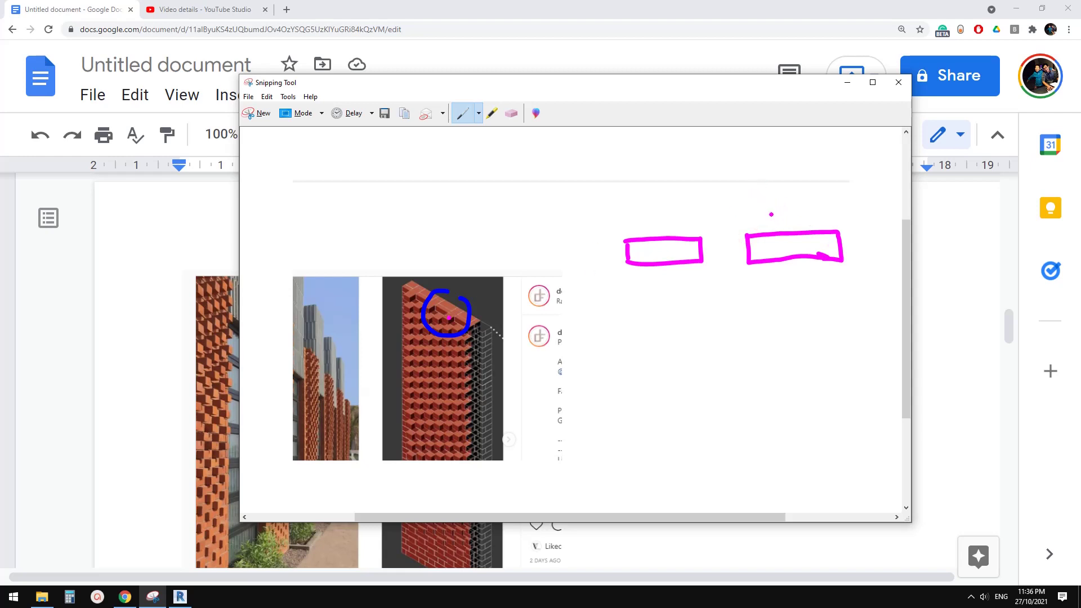
pyautogui.moveTo(771, 213)
pyautogui.mouseDown()
pyautogui.moveTo(793, 223)
pyautogui.moveTo(802, 209)
pyautogui.moveTo(819, 214)
pyautogui.mouseUp()
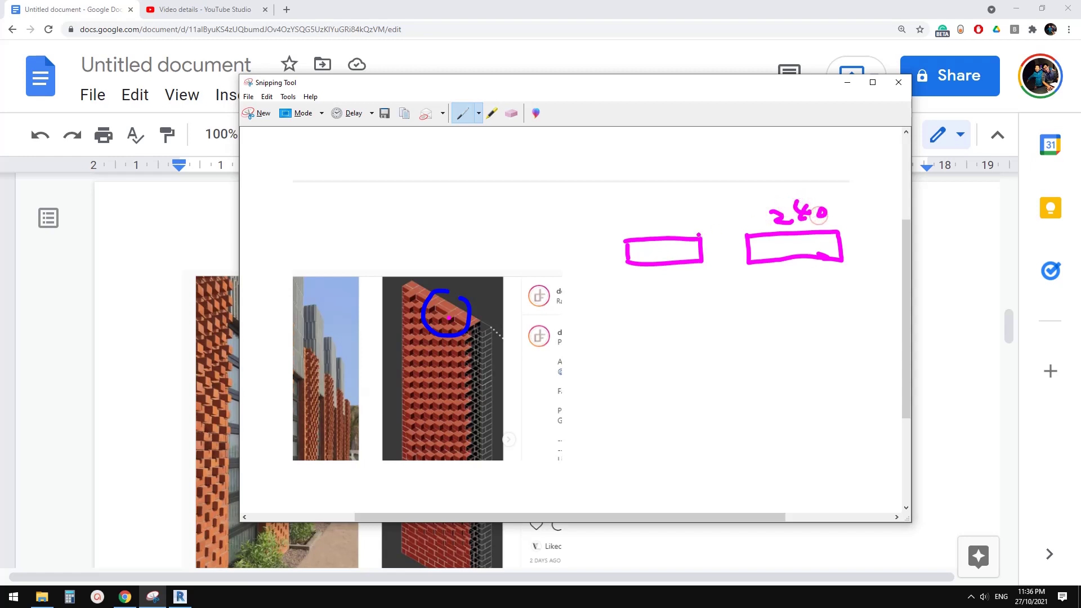
pyautogui.moveTo(708, 214)
pyautogui.mouseDown()
pyautogui.moveTo(708, 228)
pyautogui.moveTo(729, 222)
pyautogui.mouseUp()
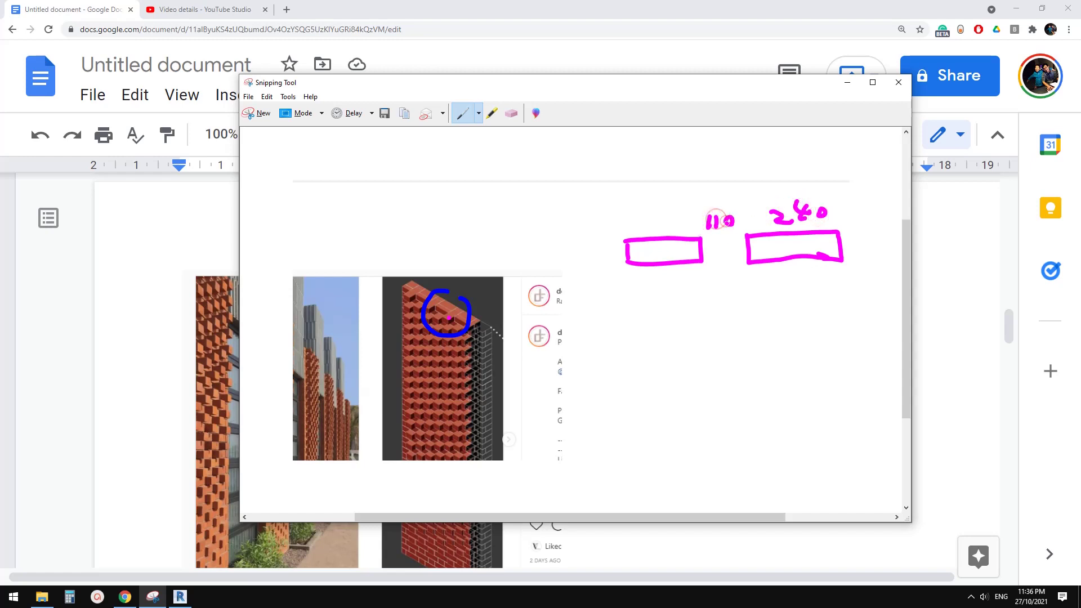
pyautogui.moveTo(636, 218); pyautogui.dragTo(649, 228)
pyautogui.moveTo(656, 206)
pyautogui.mouseDown()
pyautogui.moveTo(653, 216)
pyautogui.moveTo(670, 216)
pyautogui.mouseUp()
pyautogui.moveTo(663, 208)
pyautogui.mouseDown()
pyautogui.moveTo(660, 223)
pyautogui.moveTo(675, 221)
pyautogui.mouseUp()
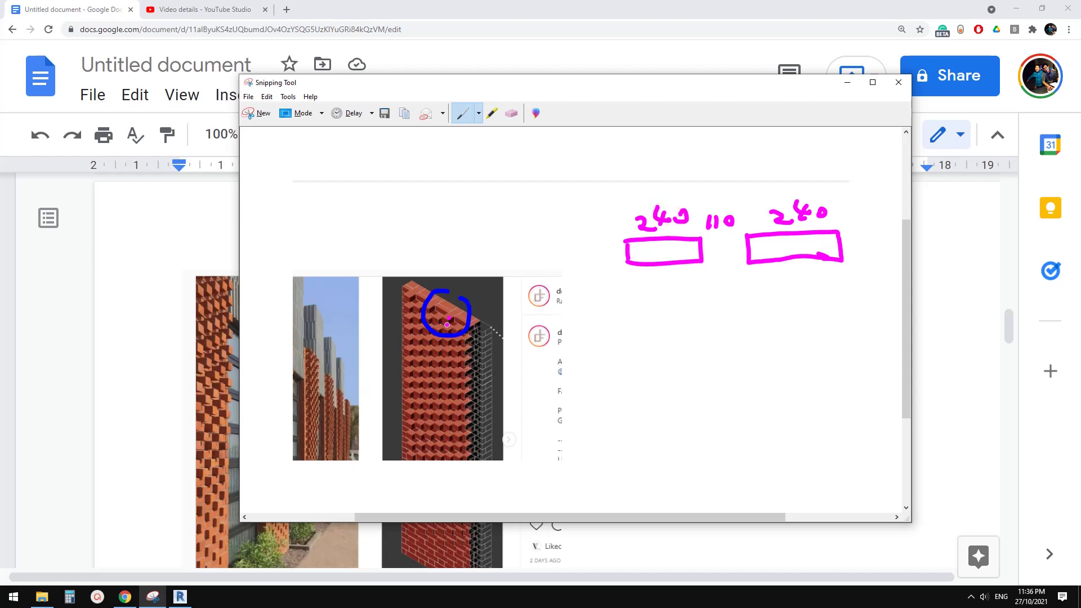
# Step: Sketch a staggered second course below the first, labelled 110, 240 and 110, and outline the gap in the upper course
pyautogui.moveTo(645, 265)
pyautogui.mouseDown()
pyautogui.moveTo(644, 280)
pyautogui.moveTo(686, 291)
pyautogui.moveTo(645, 292)
pyautogui.moveTo(686, 290)
pyautogui.moveTo(659, 309)
pyautogui.moveTo(715, 286)
pyautogui.moveTo(825, 279)
pyautogui.mouseUp()
pyautogui.moveTo(747, 262)
pyautogui.mouseDown()
pyautogui.moveTo(703, 262)
pyautogui.moveTo(701, 238)
pyautogui.mouseUp()
pyautogui.moveTo(713, 294)
pyautogui.mouseDown()
pyautogui.moveTo(727, 306)
pyautogui.moveTo(742, 297)
pyautogui.moveTo(738, 311)
pyautogui.mouseUp()
pyautogui.moveTo(748, 301)
pyautogui.mouseDown()
pyautogui.moveTo(823, 278)
pyautogui.moveTo(788, 306)
pyautogui.moveTo(809, 295)
pyautogui.mouseUp()
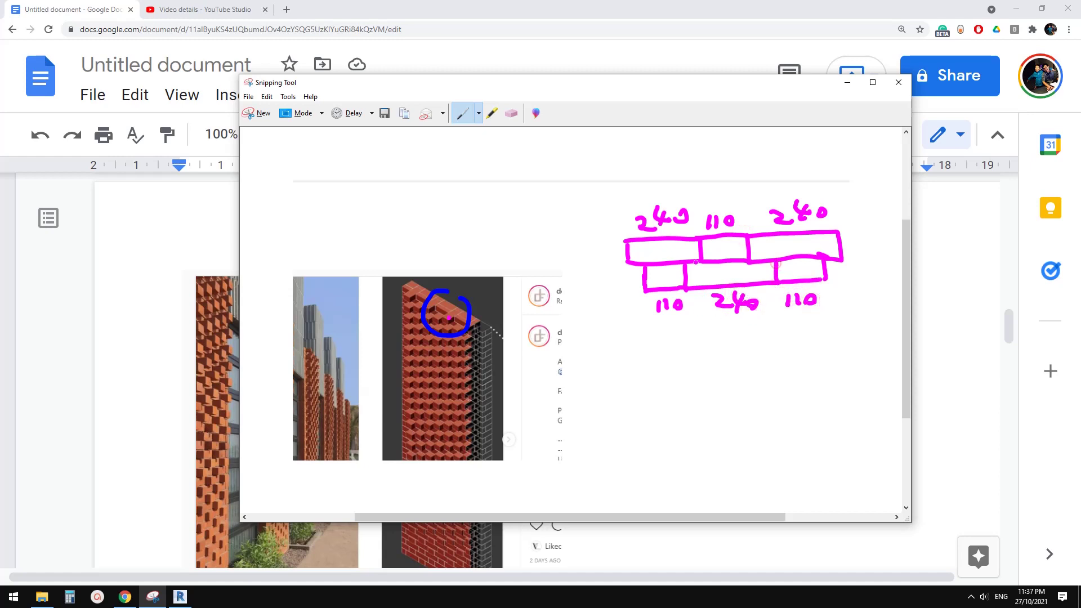
# Step: Hatch the two 240 bricks in the upper course and the 240 brick in the lower course
pyautogui.moveTo(634, 242)
pyautogui.mouseDown()
pyautogui.moveTo(629, 254)
pyautogui.moveTo(658, 255)
pyautogui.mouseUp()
pyautogui.moveTo(670, 244); pyautogui.dragTo(665, 256)
pyautogui.moveTo(677, 245); pyautogui.dragTo(682, 256)
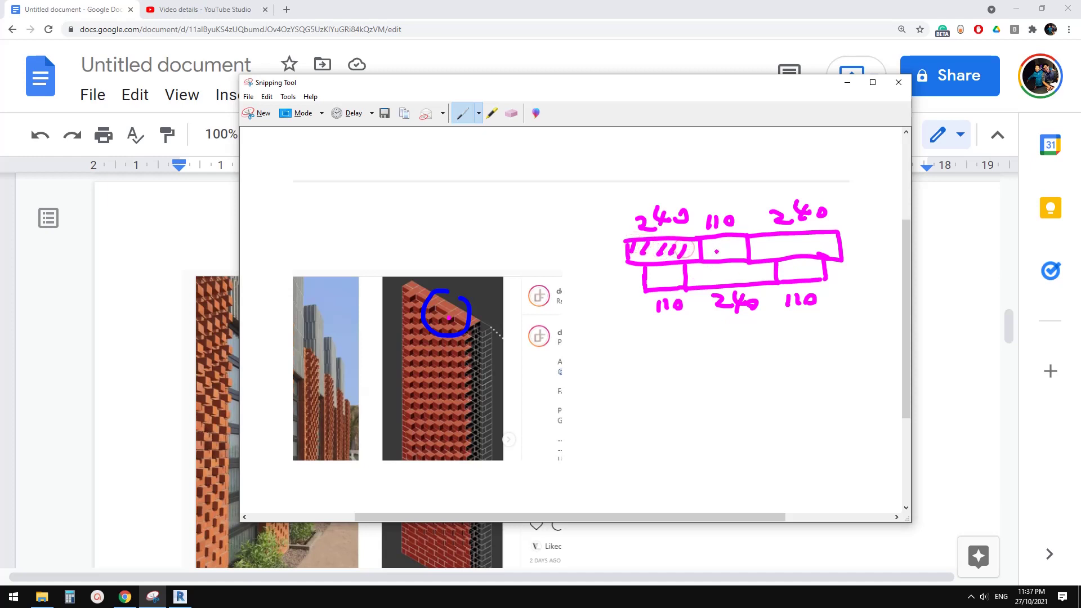
pyautogui.moveTo(769, 238); pyautogui.dragTo(759, 254)
pyautogui.moveTo(795, 235)
pyautogui.mouseDown()
pyautogui.moveTo(786, 251)
pyautogui.moveTo(809, 250)
pyautogui.mouseUp()
pyautogui.moveTo(827, 235); pyautogui.dragTo(823, 249)
pyautogui.moveTo(698, 266)
pyautogui.mouseDown()
pyautogui.moveTo(694, 279)
pyautogui.moveTo(704, 279)
pyautogui.mouseUp()
pyautogui.moveTo(719, 266)
pyautogui.mouseDown()
pyautogui.moveTo(714, 278)
pyautogui.moveTo(744, 279)
pyautogui.mouseUp()
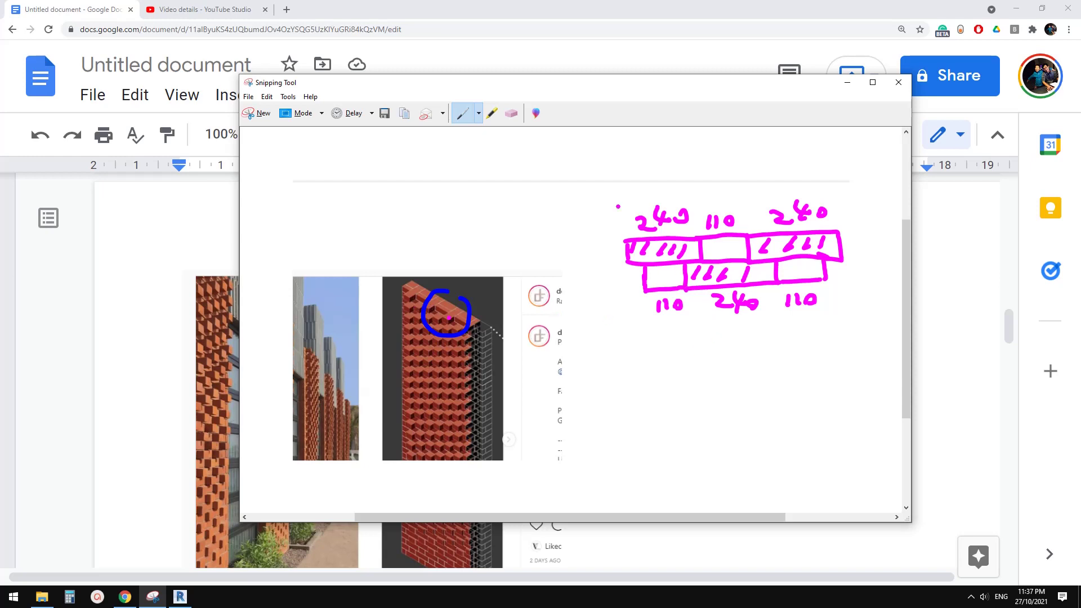
# Step: Switch back to Revit and set the divided surface's U grid layout to Fixed Distance
pyautogui.moveTo(619, 93); pyautogui.dragTo(654, 98)
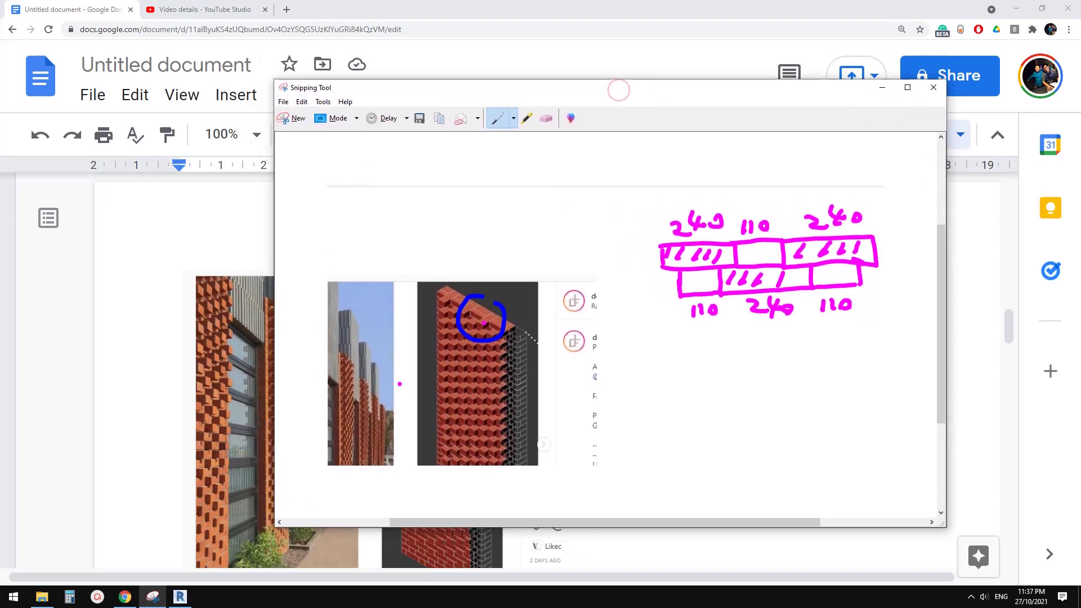
pyautogui.click(181, 598)
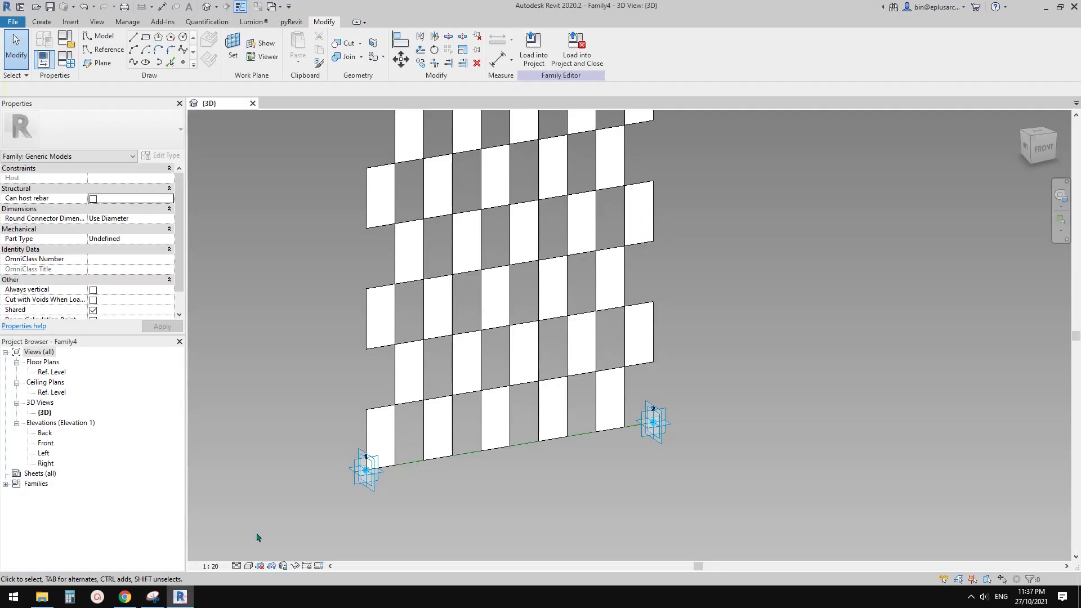
pyautogui.click(513, 388)
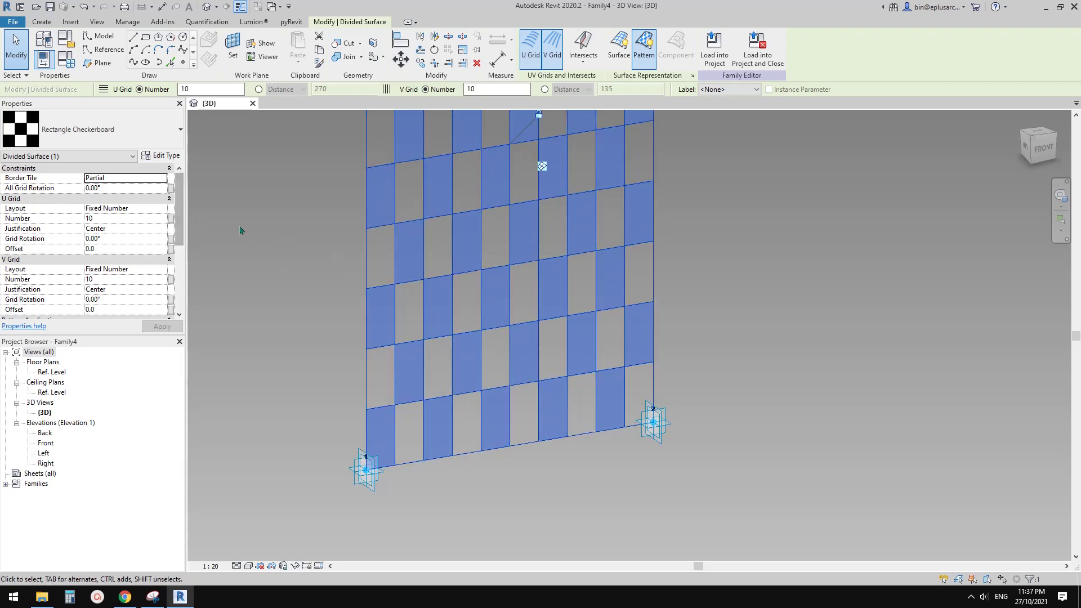
pyautogui.click(163, 209)
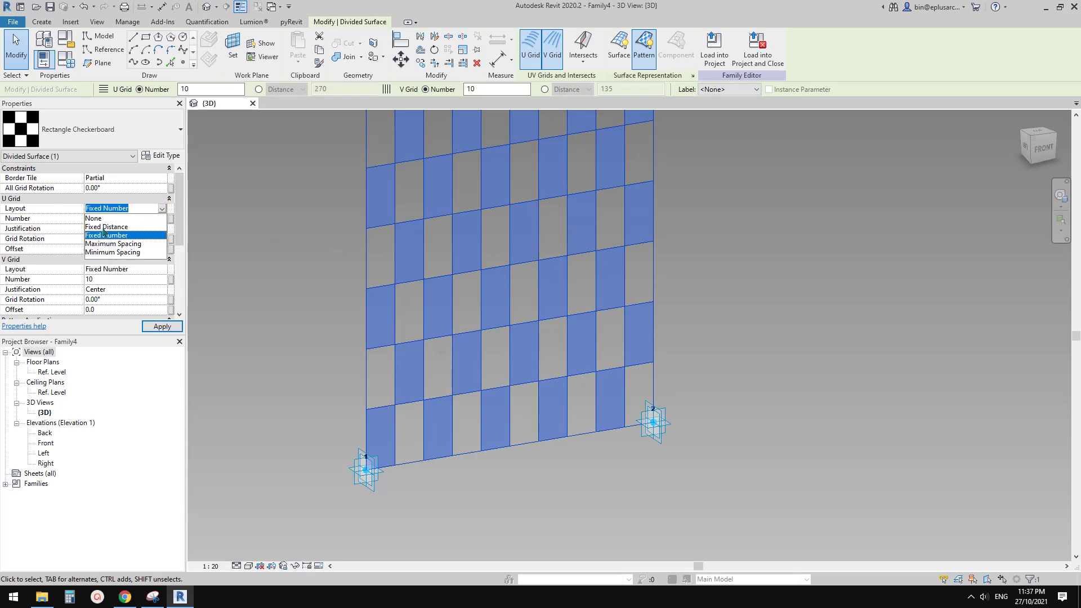
pyautogui.click(105, 227)
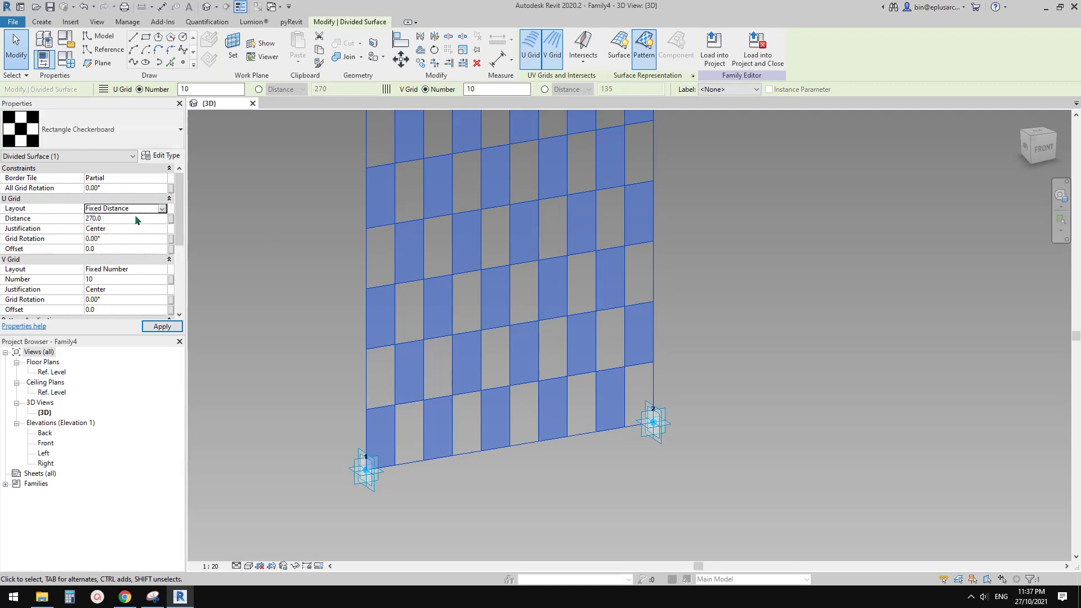
pyautogui.click(123, 219)
# Step: Switch to Snipping Tool and label the upper brick course's height as 86
pyautogui.click(155, 597)
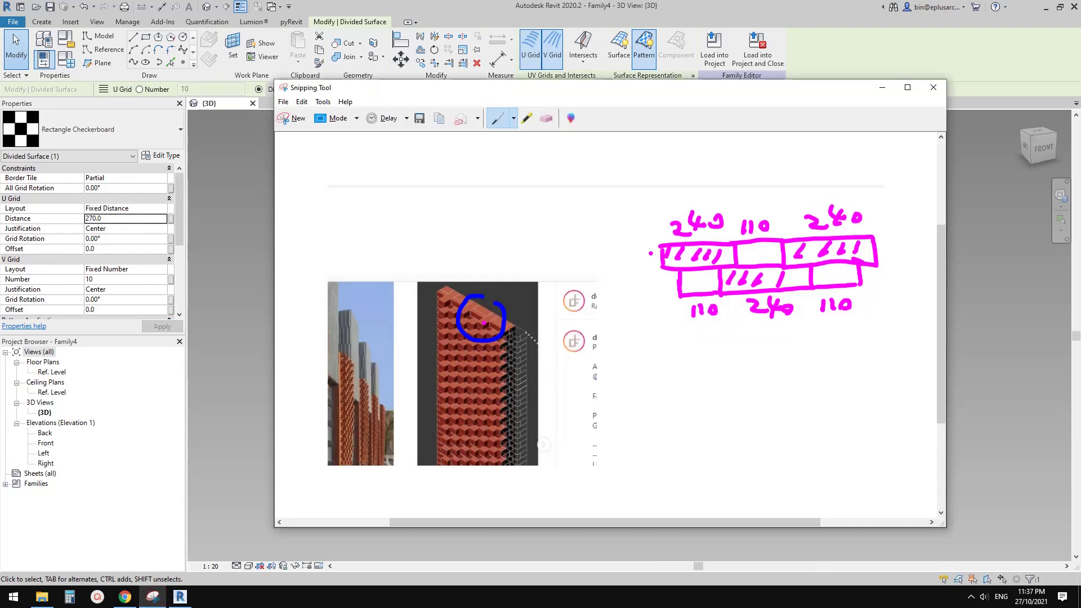
pyautogui.moveTo(621, 251)
pyautogui.mouseDown()
pyautogui.moveTo(629, 266)
pyautogui.moveTo(631, 247)
pyautogui.moveTo(639, 262)
pyautogui.mouseUp()
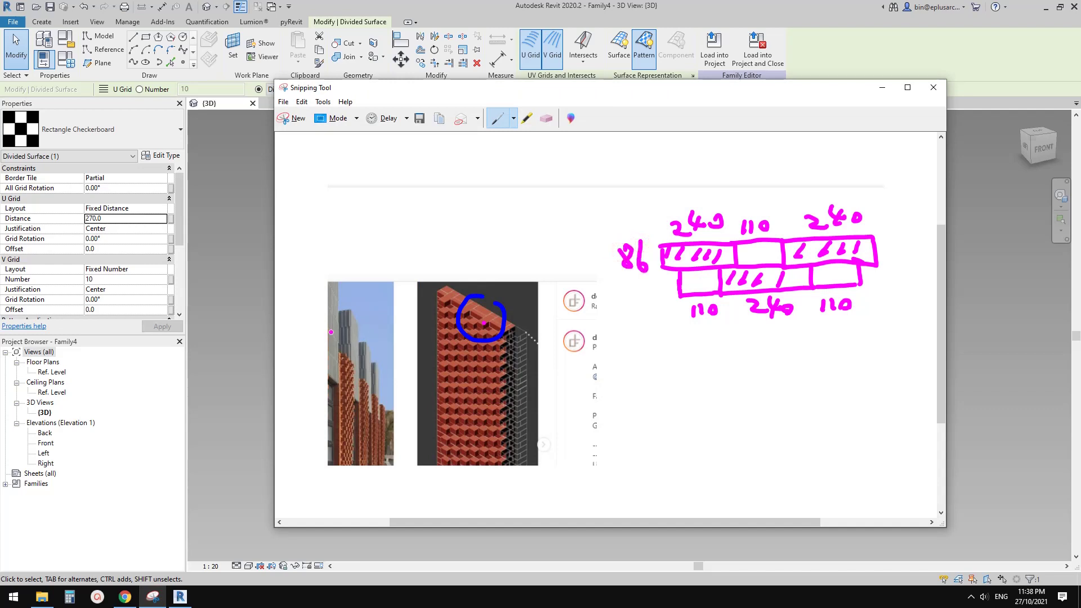
# Step: Return to Revit and set the divided surface's U grid distance to 86 mm
pyautogui.hotkey('alt', 'Tab')
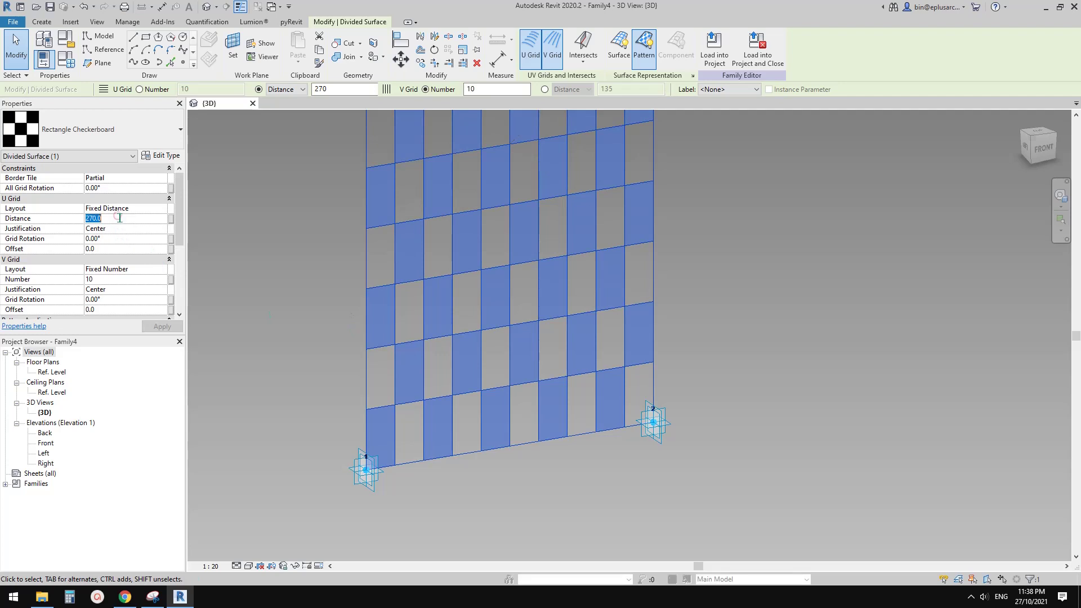
pyautogui.click(120, 218)
pyautogui.write('86')
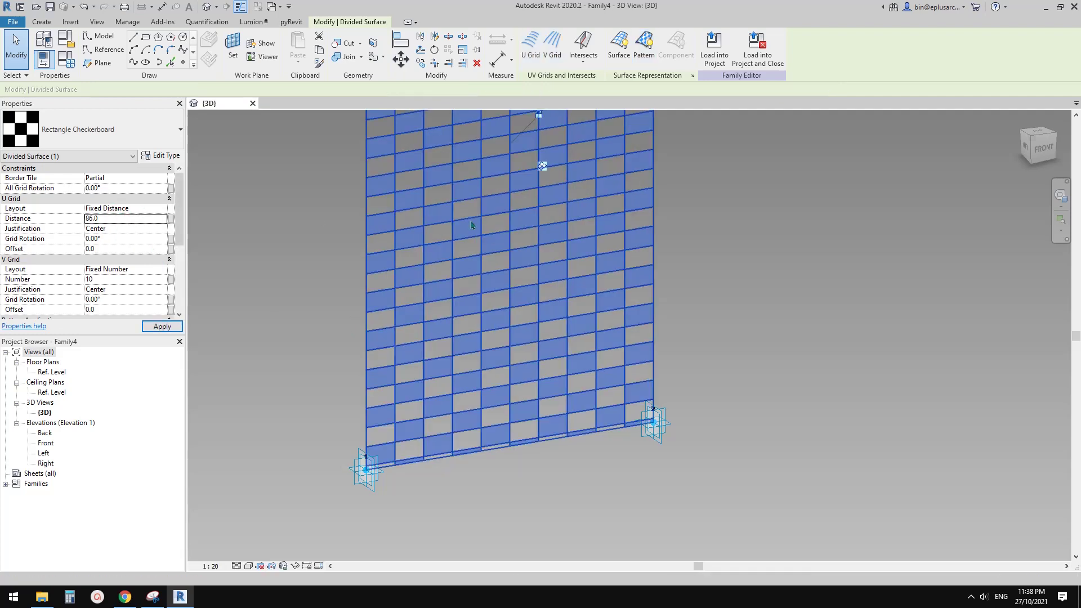
pyautogui.scroll(3, 451, 466)
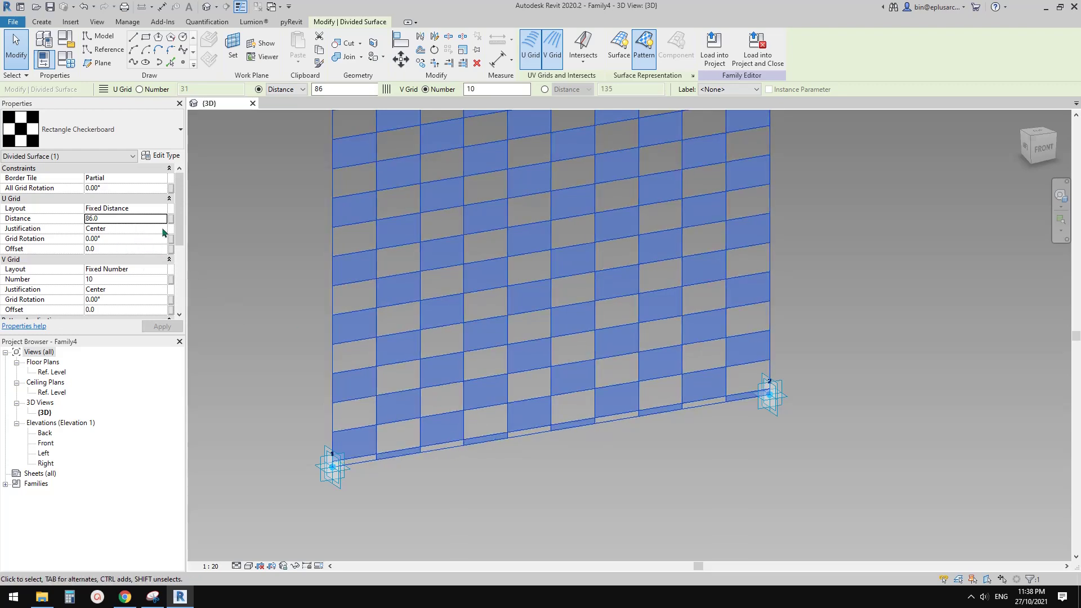
# Step: Set the divided surface's U grid justification to Beginning
pyautogui.click(138, 231)
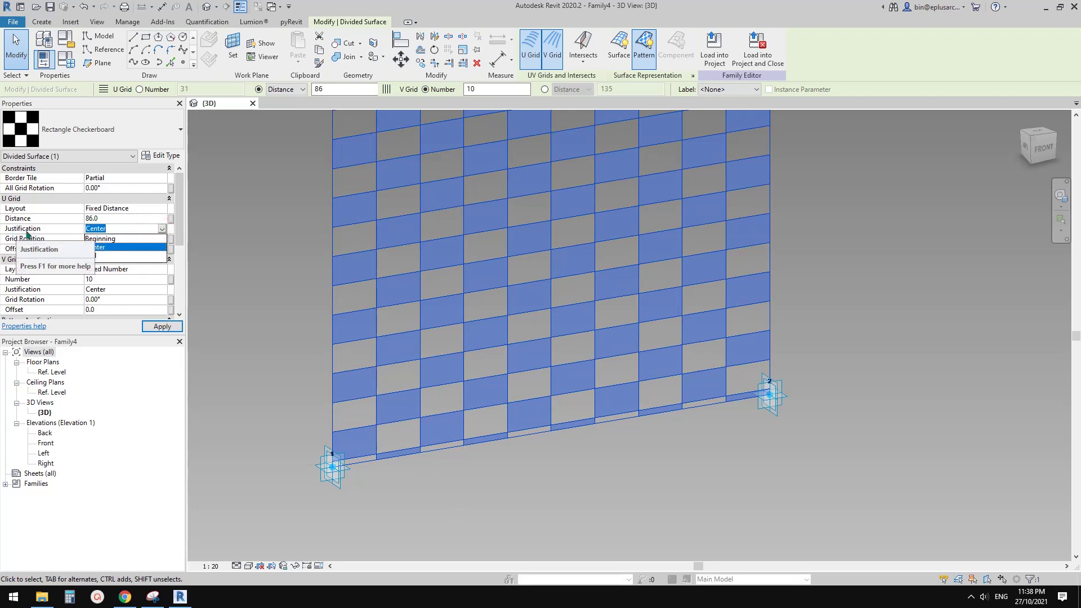
pyautogui.click(113, 238)
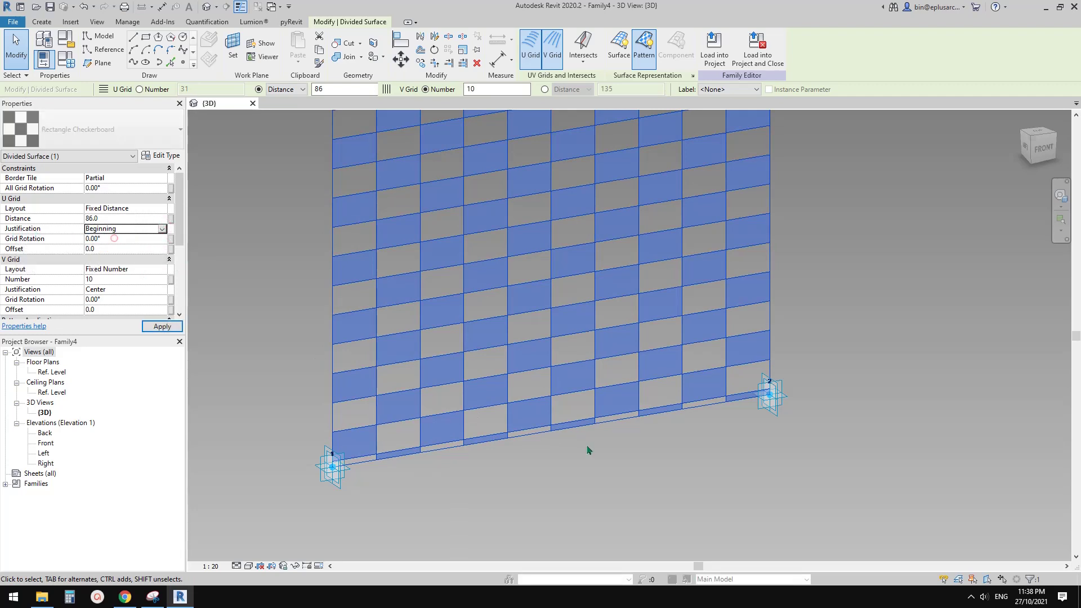
pyautogui.moveTo(548, 462); pyautogui.dragTo(505, 437, button='middle')
pyautogui.scroll(1, 516, 467)
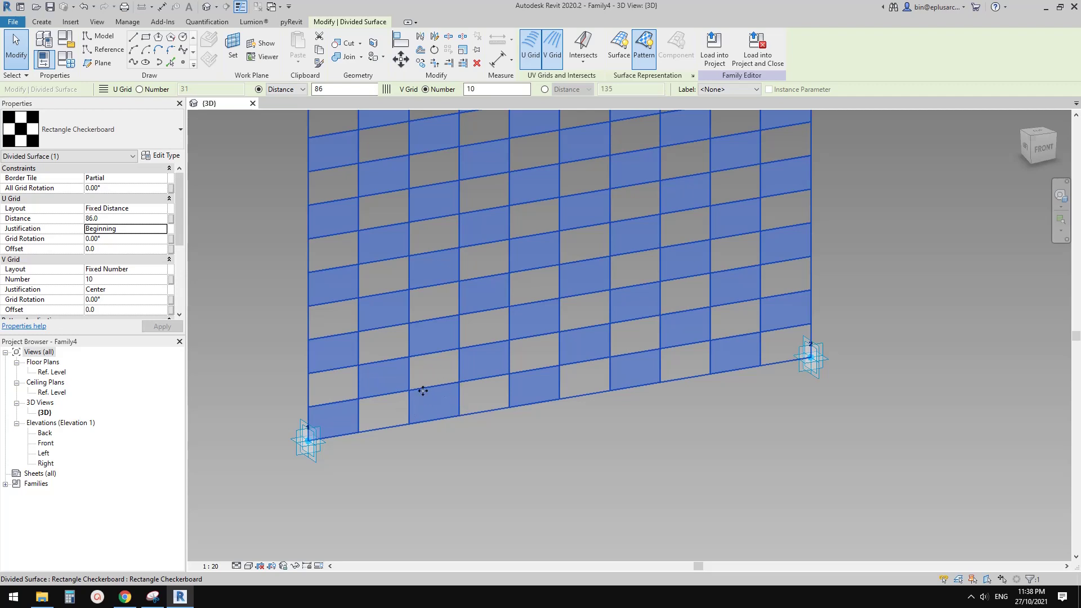
# Step: Switch to Snipping Tool and sketch two dashed vertical lines through the overlaps at both ends of the lower 240 brick
pyautogui.click(152, 596)
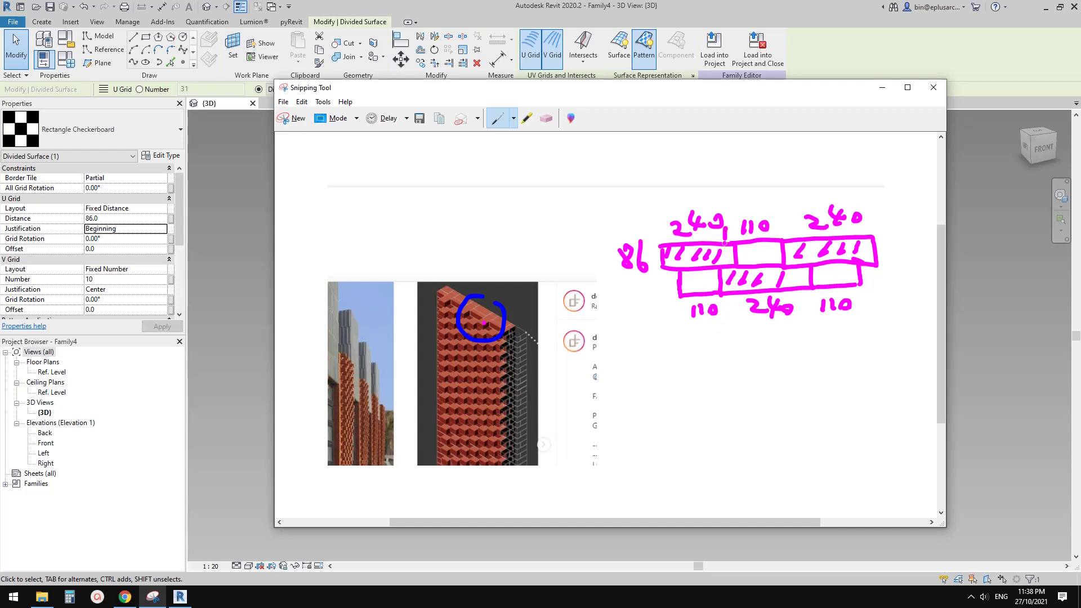
pyautogui.moveTo(726, 227); pyautogui.dragTo(731, 346)
pyautogui.click(731, 334)
pyautogui.moveTo(794, 213); pyautogui.dragTo(794, 226)
pyautogui.moveTo(794, 238); pyautogui.dragTo(797, 264)
pyautogui.moveTo(798, 284); pyautogui.dragTo(797, 300)
pyautogui.moveTo(798, 315); pyautogui.dragTo(799, 326)
pyautogui.moveTo(800, 333); pyautogui.dragTo(801, 386)
pyautogui.moveTo(730, 359); pyautogui.dragTo(731, 383)
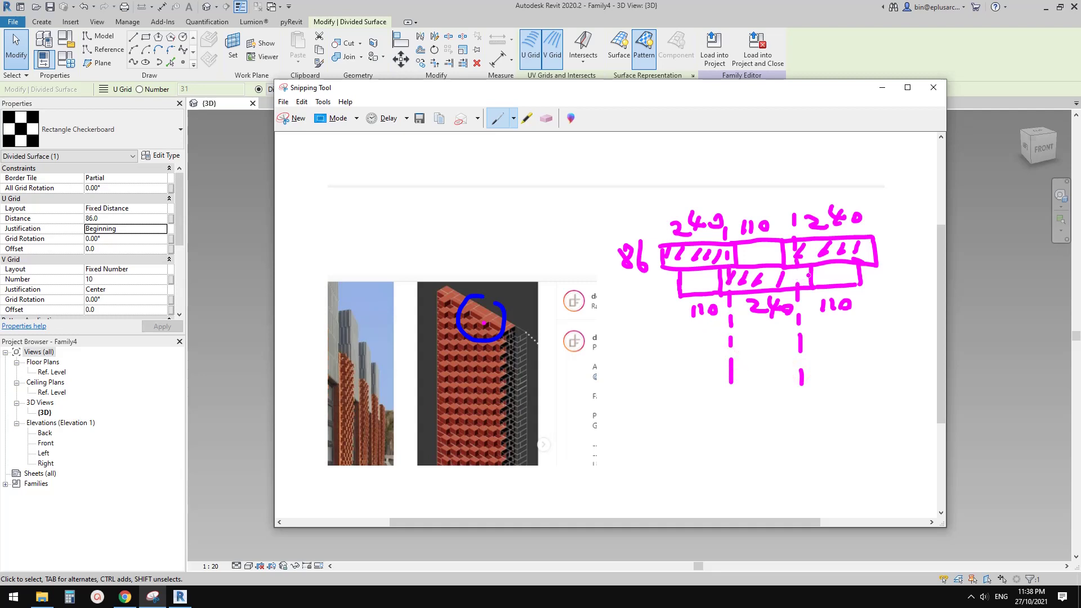
# Step: Sketch a dimension line below the lower 240 brick, with tick marks at its ends and at the dashed lines
pyautogui.moveTo(813, 307)
pyautogui.mouseDown()
pyautogui.moveTo(816, 339)
pyautogui.moveTo(822, 326)
pyautogui.moveTo(796, 333)
pyautogui.mouseUp()
pyautogui.moveTo(714, 321); pyautogui.dragTo(718, 340)
pyautogui.moveTo(724, 327); pyautogui.dragTo(732, 342)
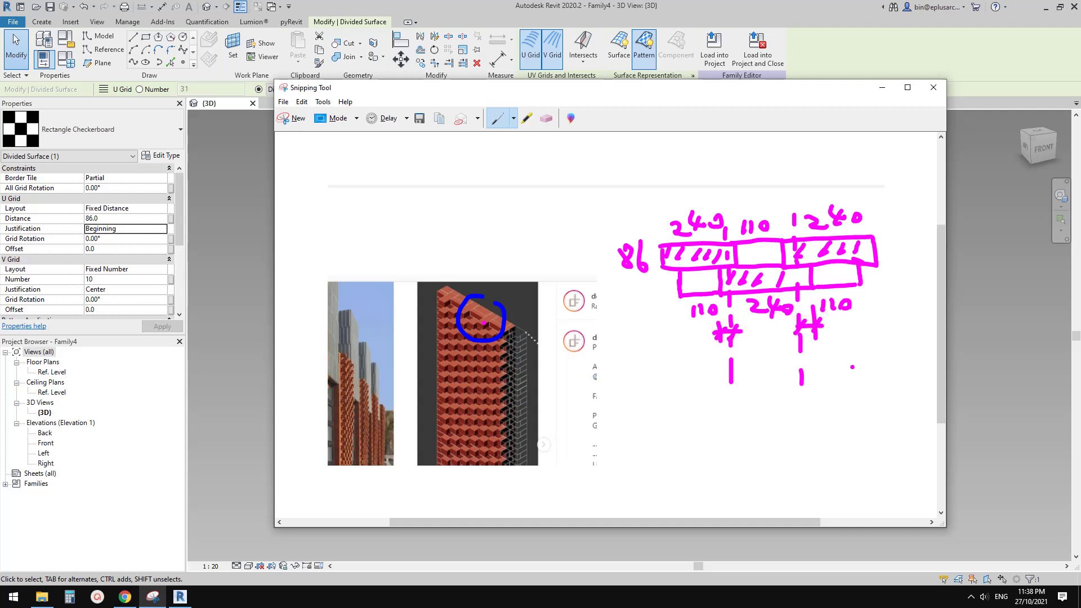
pyautogui.moveTo(744, 335); pyautogui.dragTo(800, 326)
# Step: Draw vertical centre lines through the upper 110 brick and the adjacent 240 brick of the upper course
pyautogui.moveTo(752, 167); pyautogui.dragTo(765, 393)
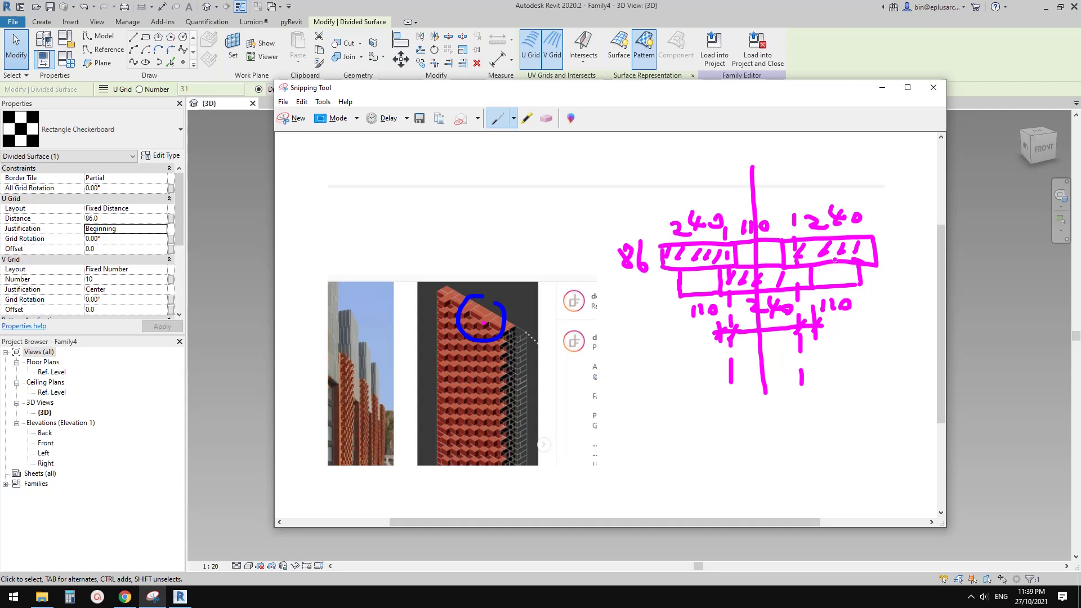
pyautogui.moveTo(830, 237); pyautogui.dragTo(844, 402)
pyautogui.moveTo(834, 237); pyautogui.dragTo(825, 156)
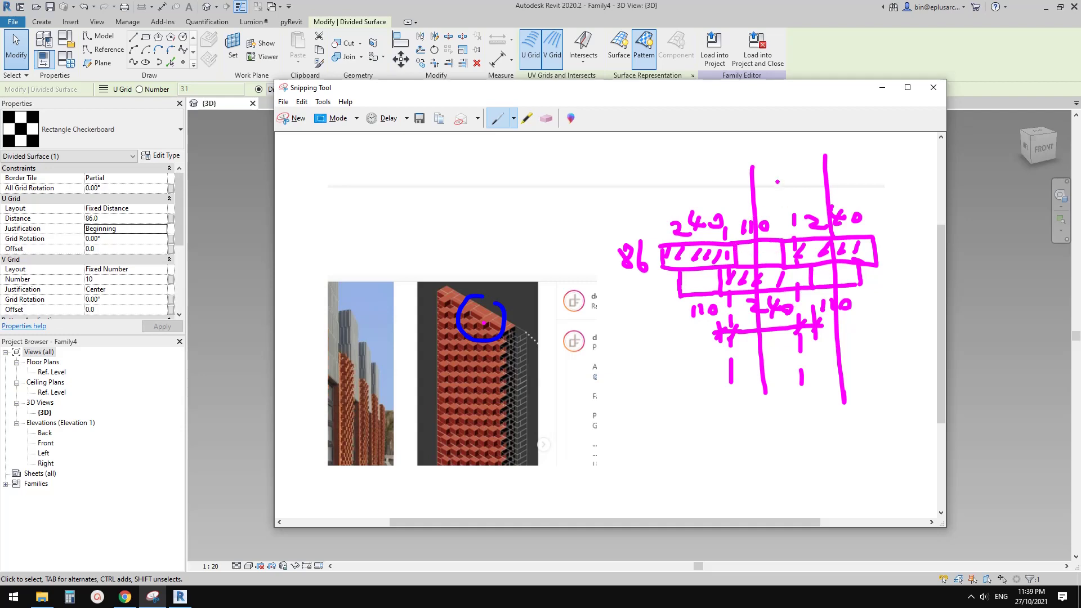
# Step: Dimension the half bricks between the centre lines as 55 and 120, and label the spacing between the dashed lines as 175
pyautogui.moveTo(777, 169); pyautogui.dragTo(780, 222)
pyautogui.moveTo(736, 192); pyautogui.dragTo(787, 191)
pyautogui.moveTo(784, 184); pyautogui.dragTo(751, 195)
pyautogui.moveTo(755, 147)
pyautogui.mouseDown()
pyautogui.moveTo(749, 160)
pyautogui.moveTo(764, 146)
pyautogui.mouseUp()
pyautogui.moveTo(770, 145); pyautogui.dragTo(767, 161)
pyautogui.moveTo(767, 142); pyautogui.dragTo(783, 143)
pyautogui.moveTo(784, 190); pyautogui.dragTo(839, 188)
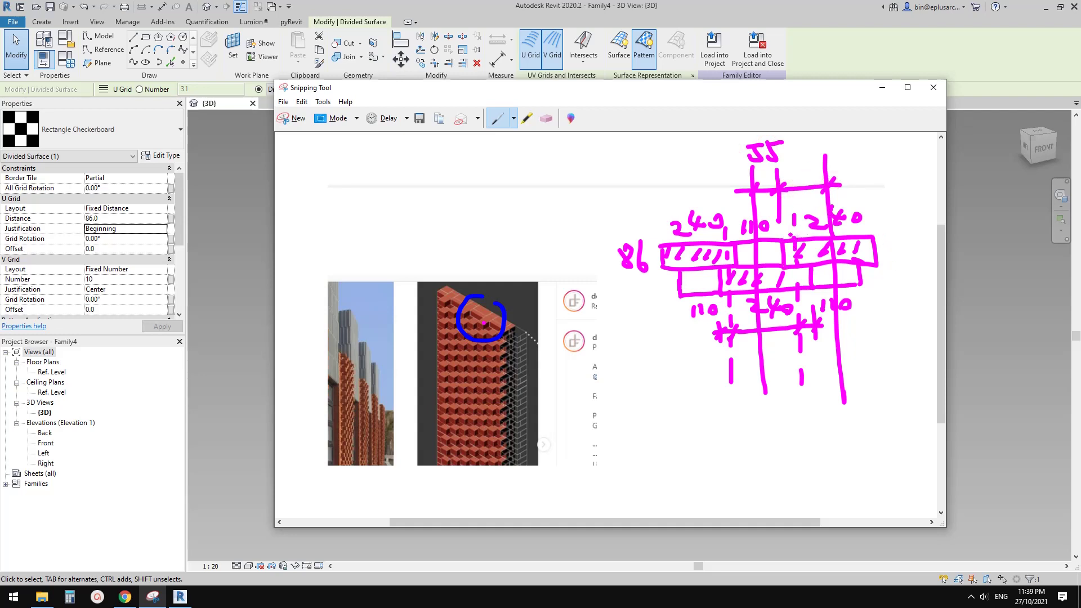
pyautogui.moveTo(794, 144)
pyautogui.mouseDown()
pyautogui.moveTo(801, 160)
pyautogui.moveTo(804, 141)
pyautogui.mouseUp()
pyautogui.moveTo(576, 157)
pyautogui.mouseDown()
pyautogui.moveTo(575, 174)
pyautogui.moveTo(604, 182)
pyautogui.moveTo(645, 147)
pyautogui.mouseUp()
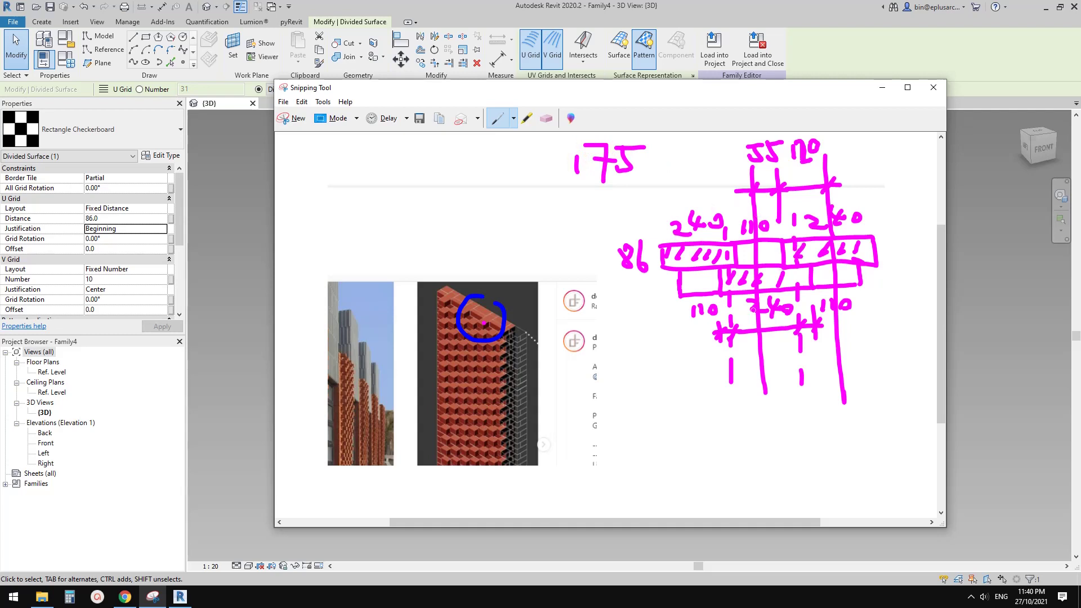
pyautogui.moveTo(718, 374)
pyautogui.mouseDown()
pyautogui.moveTo(826, 375)
pyautogui.moveTo(784, 391)
pyautogui.moveTo(723, 386)
pyautogui.moveTo(745, 430)
pyautogui.moveTo(776, 434)
pyautogui.moveTo(795, 410)
pyautogui.mouseUp()
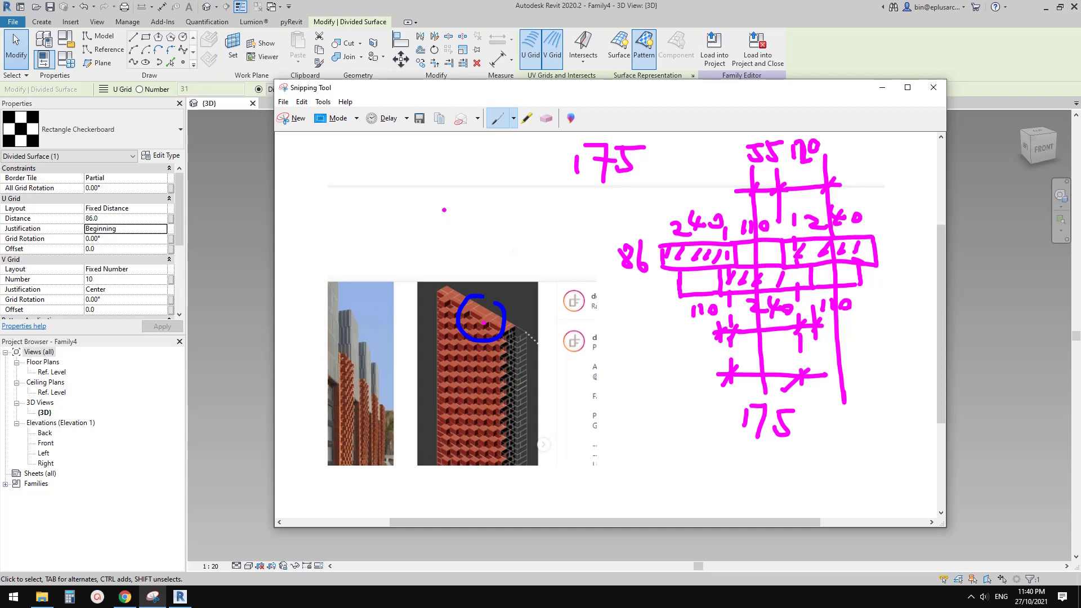
# Step: Write the subtraction 240 − 175 = 65 and circle the overlaps at both ends of the lower 240 brick
pyautogui.moveTo(403, 171)
pyautogui.mouseDown()
pyautogui.moveTo(407, 191)
pyautogui.moveTo(445, 187)
pyautogui.mouseUp()
pyautogui.moveTo(376, 211)
pyautogui.mouseDown()
pyautogui.moveTo(445, 224)
pyautogui.moveTo(470, 206)
pyautogui.mouseUp()
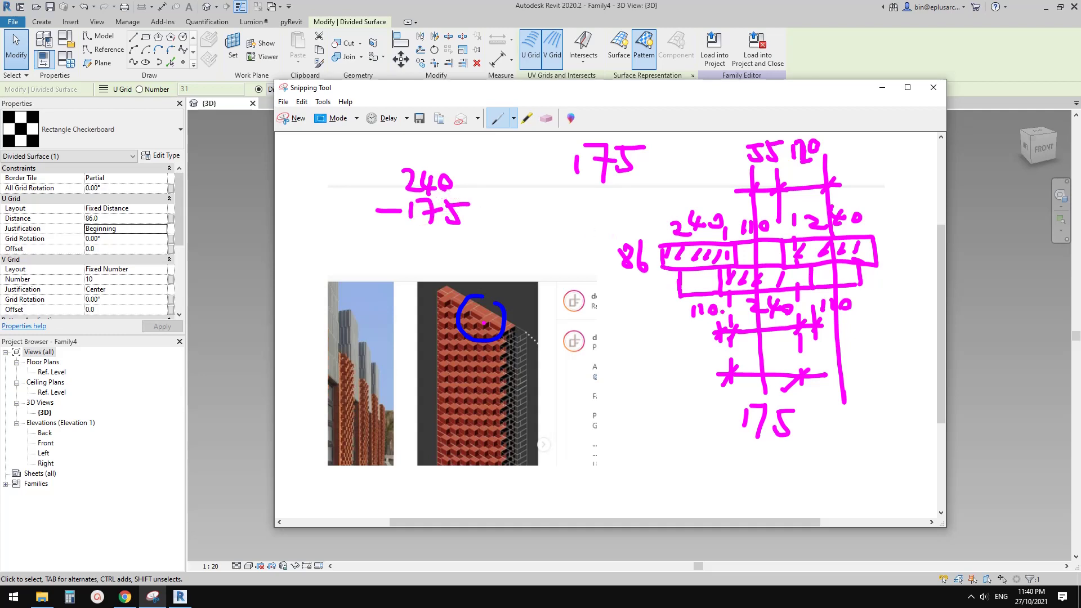
pyautogui.moveTo(732, 315)
pyautogui.mouseDown()
pyautogui.moveTo(711, 334)
pyautogui.moveTo(738, 324)
pyautogui.mouseUp()
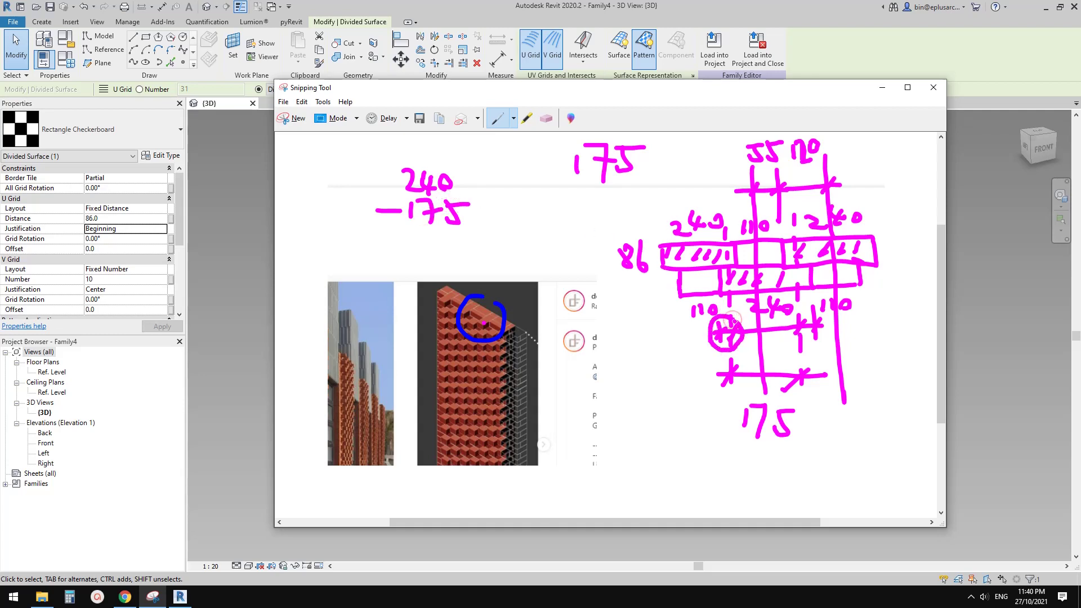
pyautogui.moveTo(817, 319)
pyautogui.mouseDown()
pyautogui.moveTo(796, 332)
pyautogui.moveTo(814, 317)
pyautogui.mouseUp()
pyautogui.moveTo(366, 236); pyautogui.dragTo(485, 236)
pyautogui.moveTo(466, 246)
pyautogui.mouseDown()
pyautogui.moveTo(459, 271)
pyautogui.moveTo(483, 247)
pyautogui.moveTo(431, 261)
pyautogui.mouseUp()
pyautogui.click(453, 269)
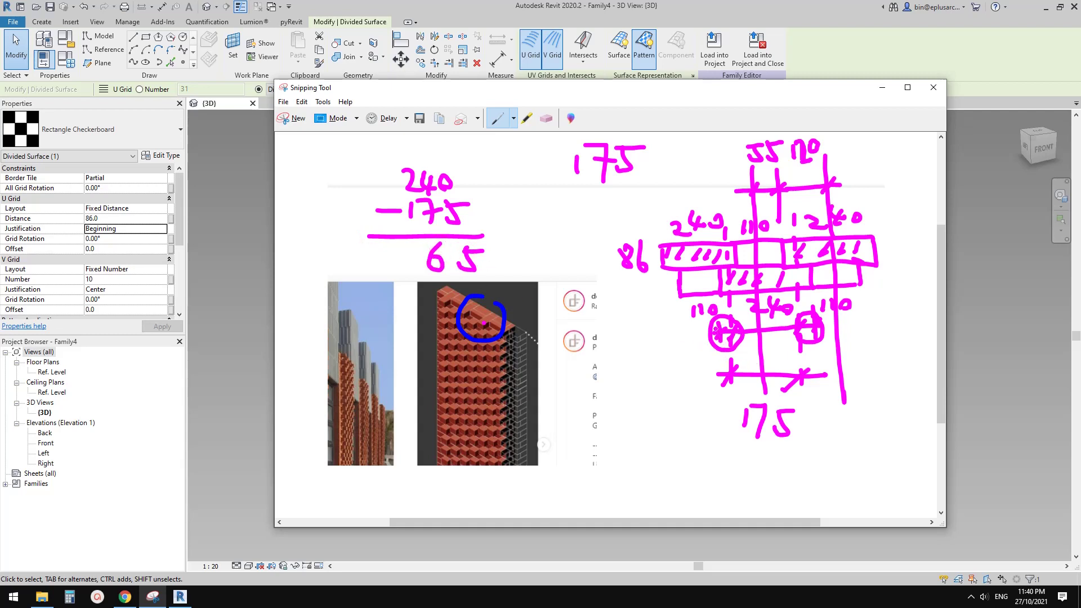
# Step: Write the division of 65 by 2 as 32.5, and frame the 175 spacing and the 32.5 overlap
pyautogui.moveTo(498, 260)
pyautogui.mouseDown()
pyautogui.moveTo(442, 289)
pyautogui.moveTo(509, 283)
pyautogui.mouseUp()
pyautogui.moveTo(538, 226)
pyautogui.mouseDown()
pyautogui.moveTo(547, 238)
pyautogui.moveTo(533, 253)
pyautogui.moveTo(596, 242)
pyautogui.moveTo(582, 252)
pyautogui.moveTo(611, 224)
pyautogui.mouseUp()
pyautogui.click(583, 241)
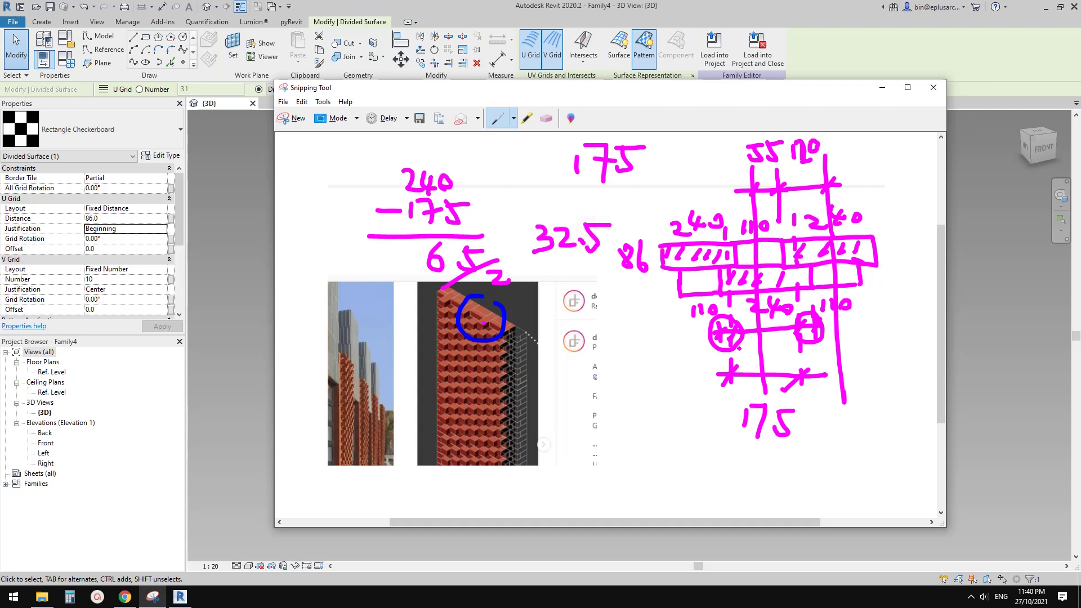
pyautogui.moveTo(739, 441)
pyautogui.mouseDown()
pyautogui.moveTo(813, 435)
pyautogui.moveTo(767, 390)
pyautogui.moveTo(726, 442)
pyautogui.moveTo(767, 451)
pyautogui.mouseUp()
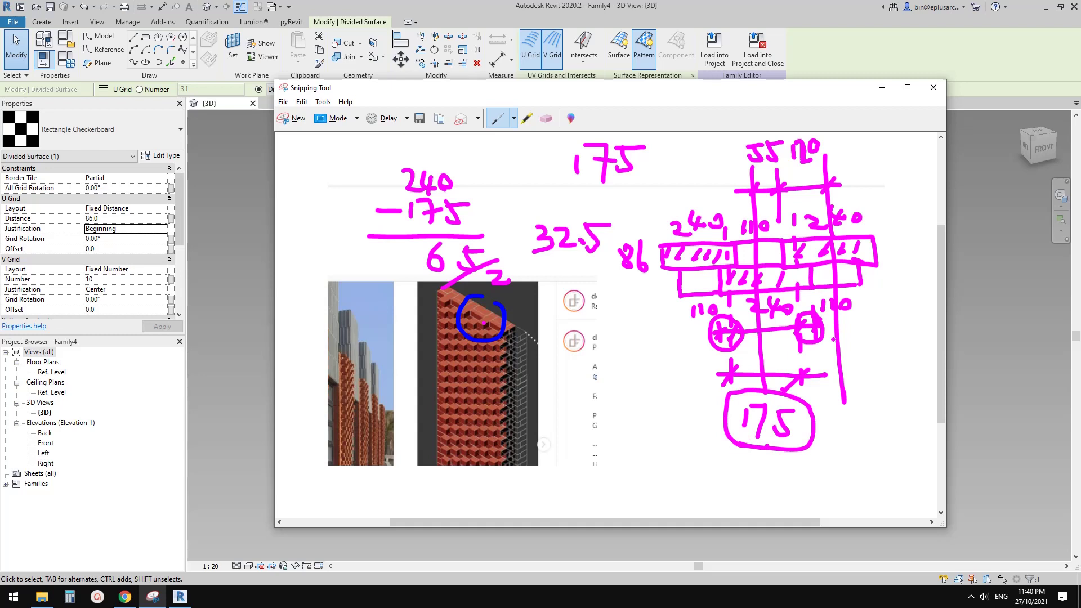
pyautogui.moveTo(525, 256)
pyautogui.mouseDown()
pyautogui.moveTo(615, 219)
pyautogui.moveTo(521, 253)
pyautogui.moveTo(529, 264)
pyautogui.mouseUp()
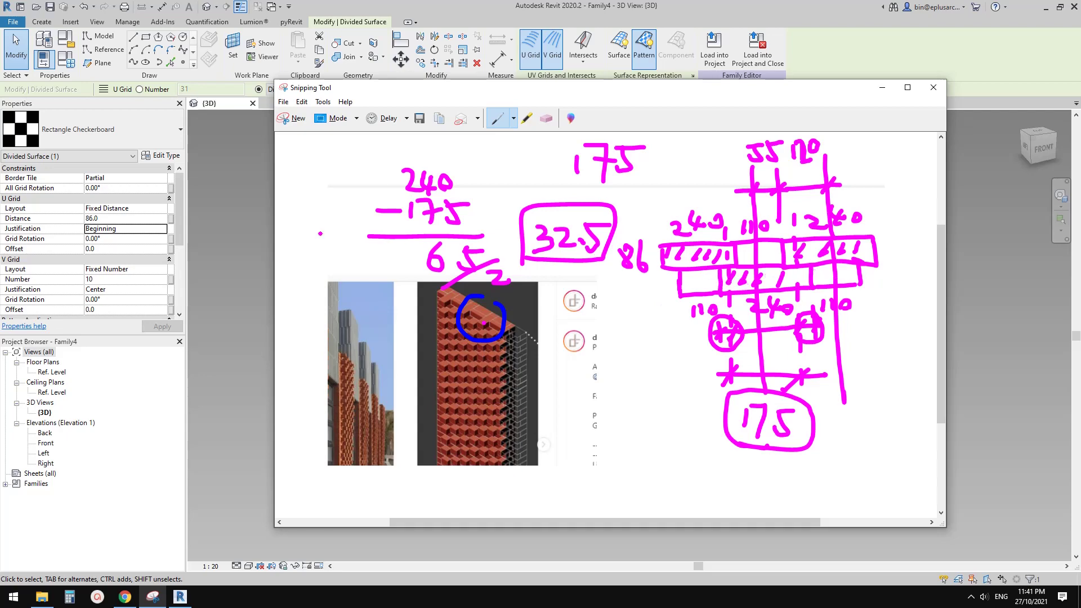
# Step: Return to Revit and set the divided surface's V grid layout to Fixed Distance with a distance of 175 mm
pyautogui.click(242, 270)
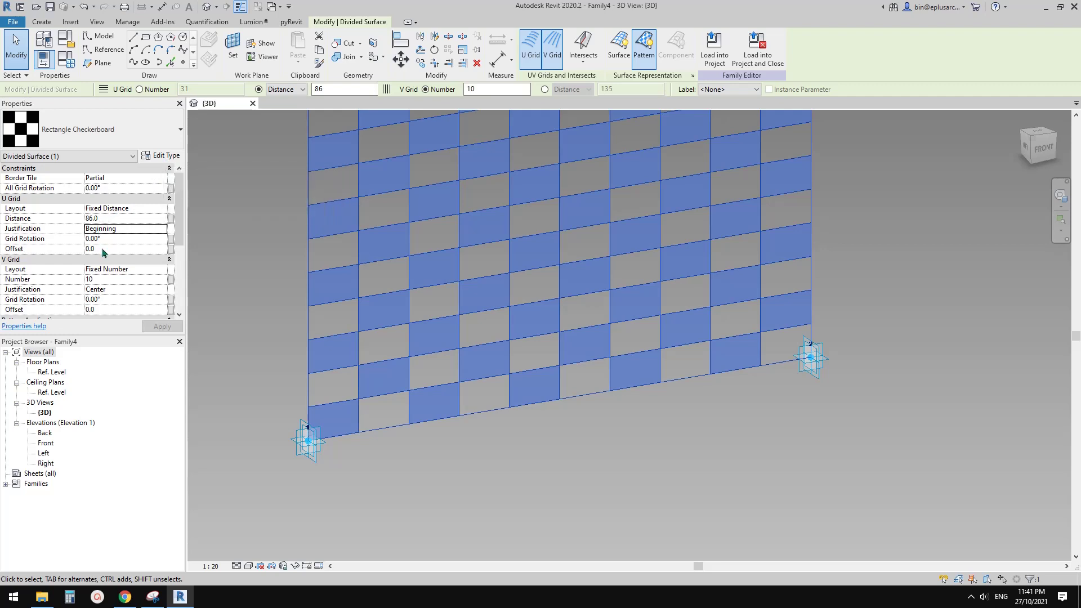
pyautogui.click(163, 270)
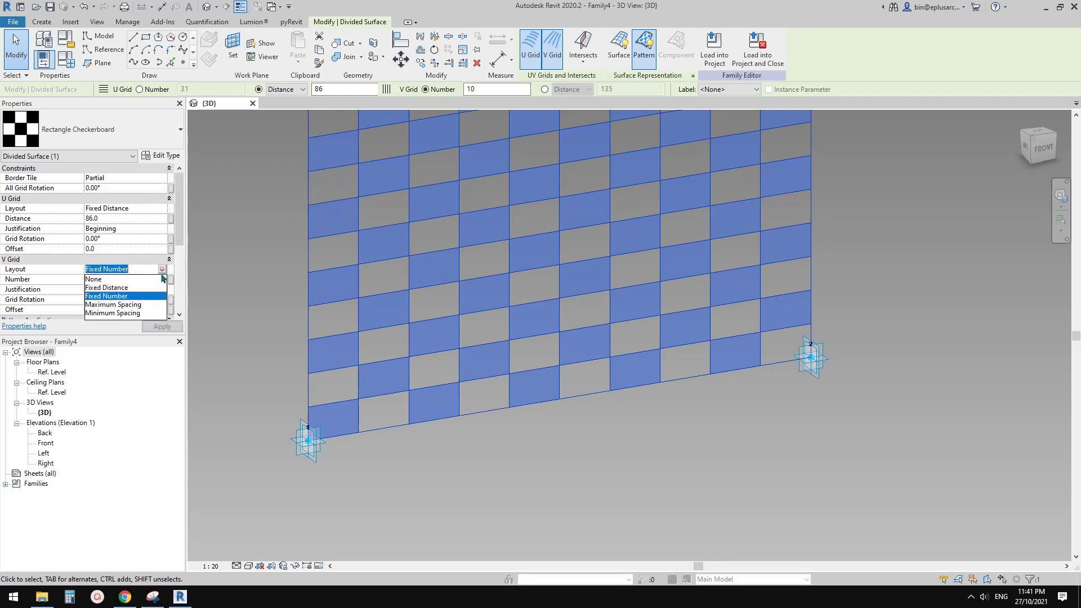
pyautogui.click(106, 288)
pyautogui.click(117, 280)
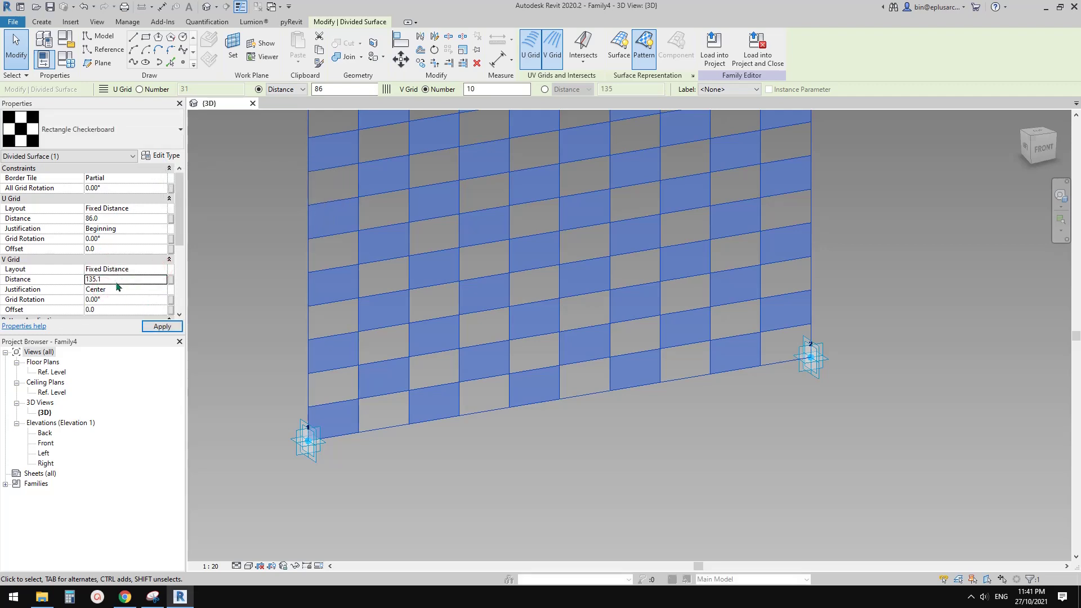
pyautogui.write('175')
pyautogui.press('Return')
pyautogui.keyDown('shift'); pyautogui.moveTo(659, 343); pyautogui.dragTo(556, 345, button='middle'); pyautogui.keyUp('shift')
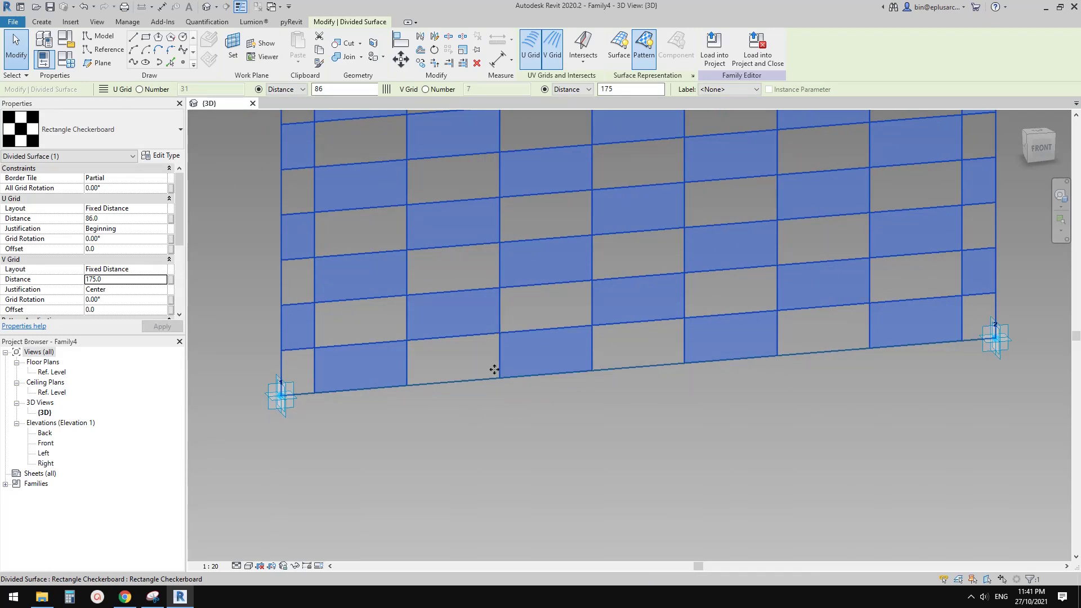
pyautogui.moveTo(507, 347); pyautogui.dragTo(505, 282, button='middle')
pyautogui.press('Escape')
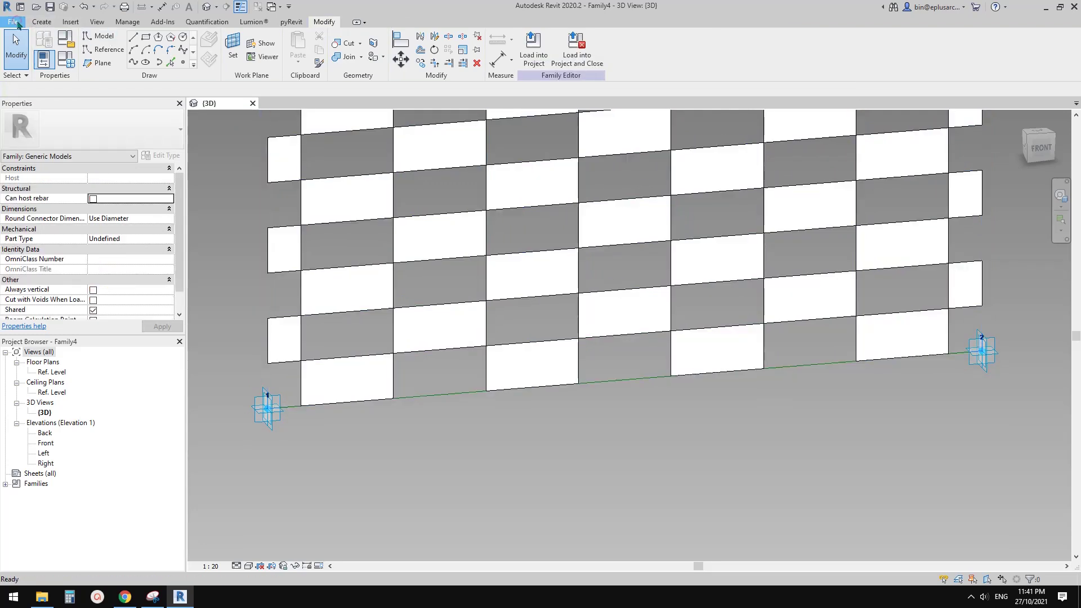
# Step: Create a new family from the Metric Generic Model Pattern Based.rft template
pyautogui.click(12, 22)
pyautogui.moveTo(71, 73)
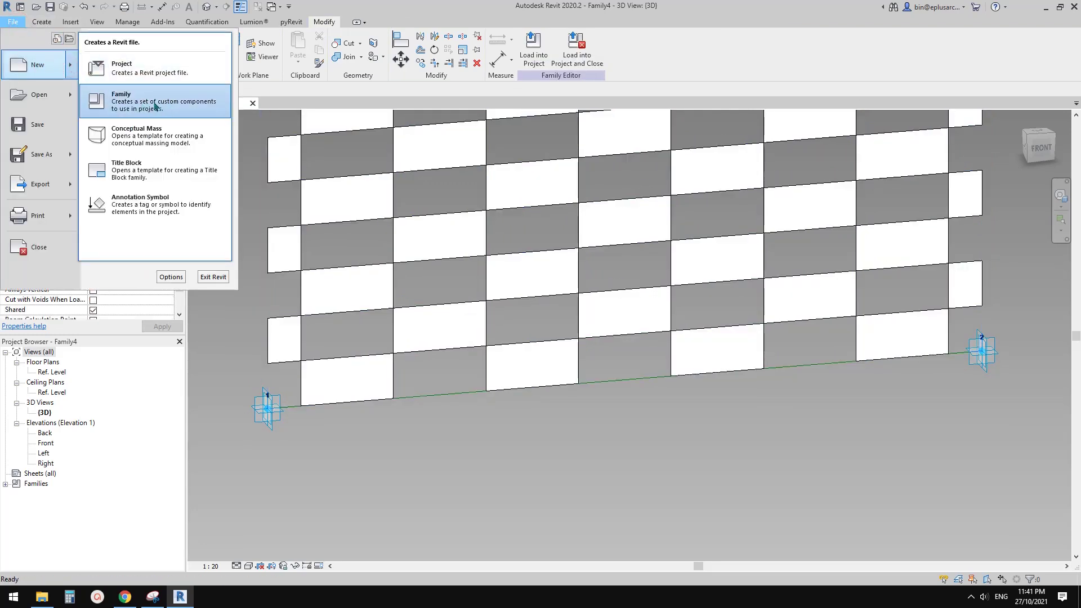
pyautogui.click(138, 104)
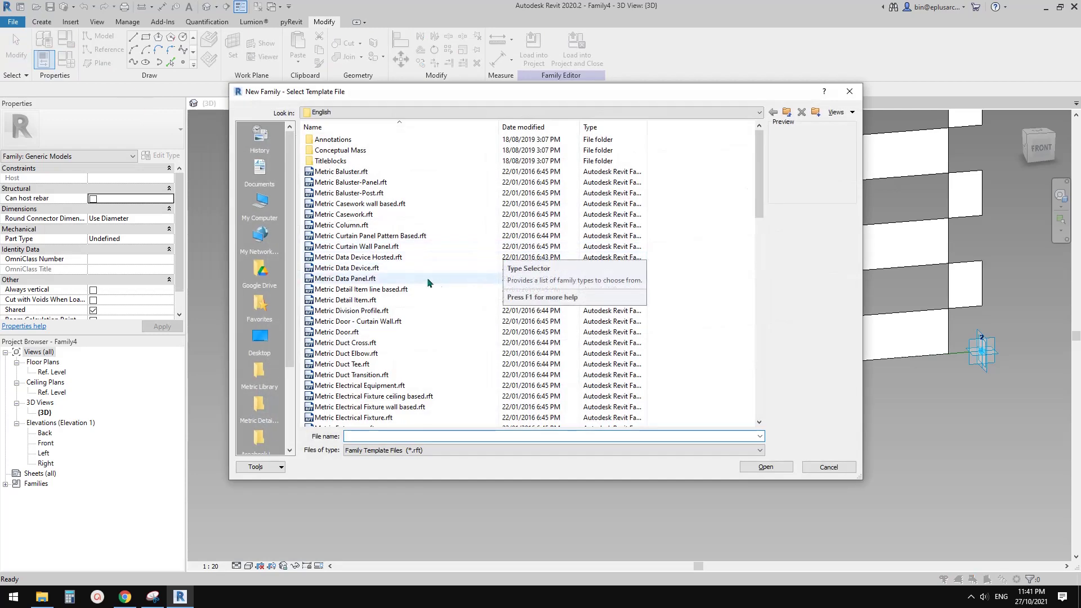
pyautogui.scroll(-6, 414, 332)
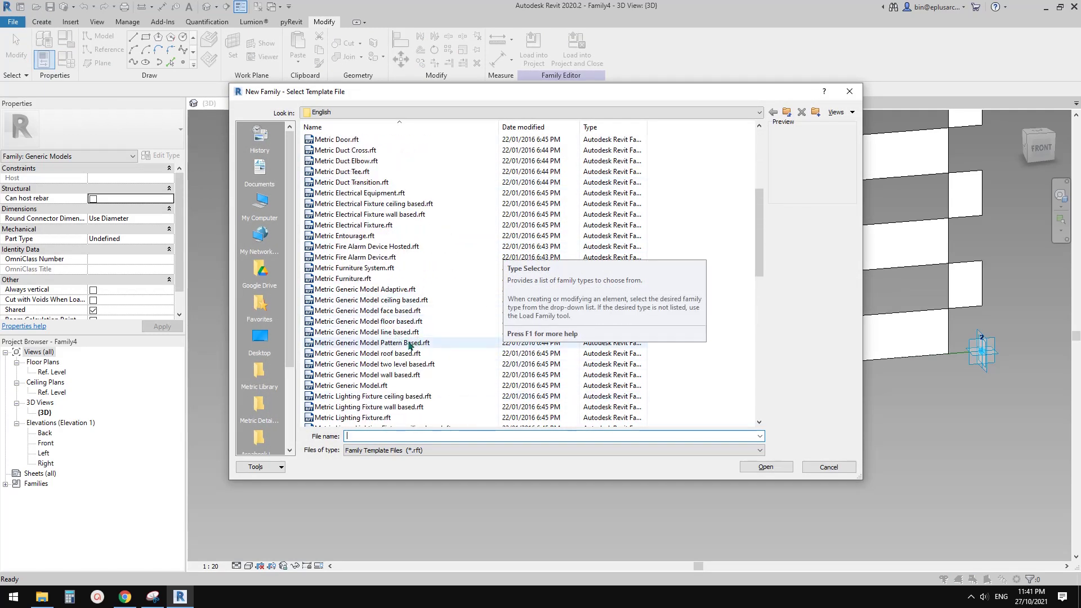
pyautogui.click(407, 345)
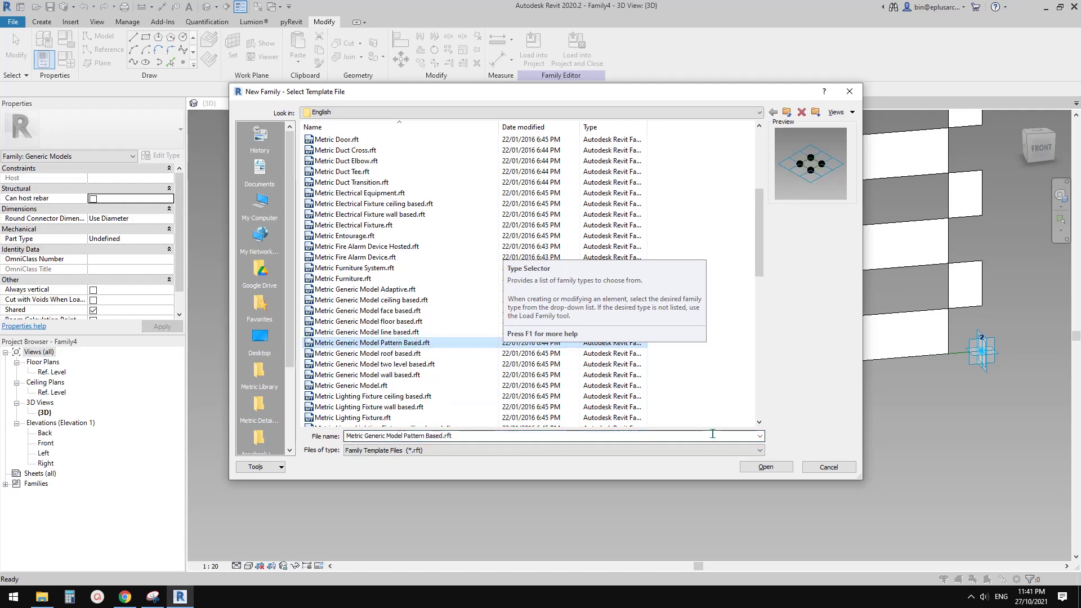
pyautogui.click(764, 468)
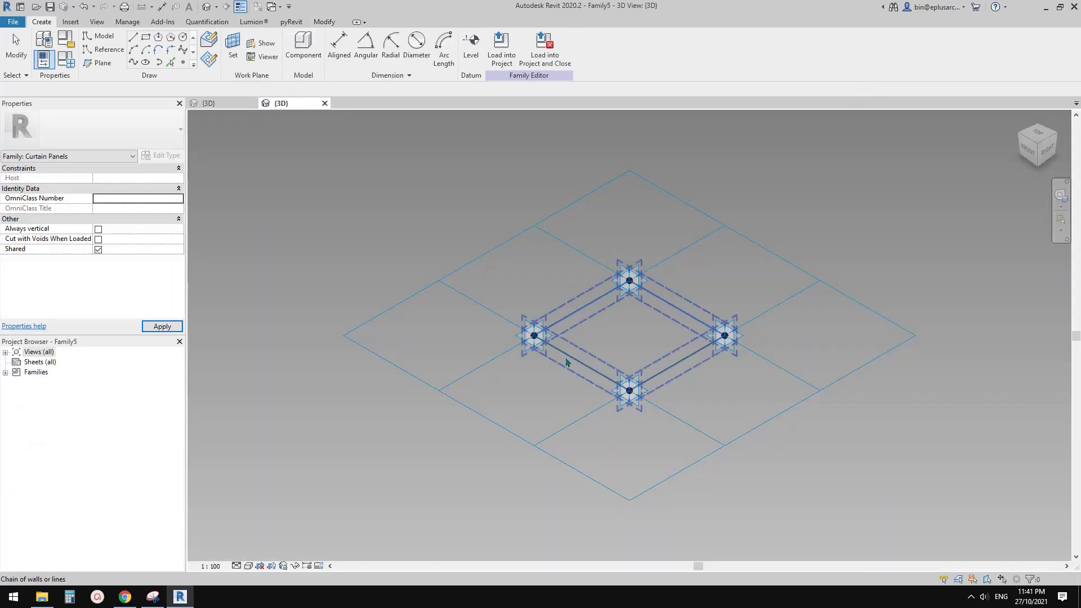
# Step: Set the tile pattern grid's horizontal spacing to 86 mm and vertical spacing to 175 mm
pyautogui.moveTo(635, 370); pyautogui.dragTo(556, 370, button='middle')
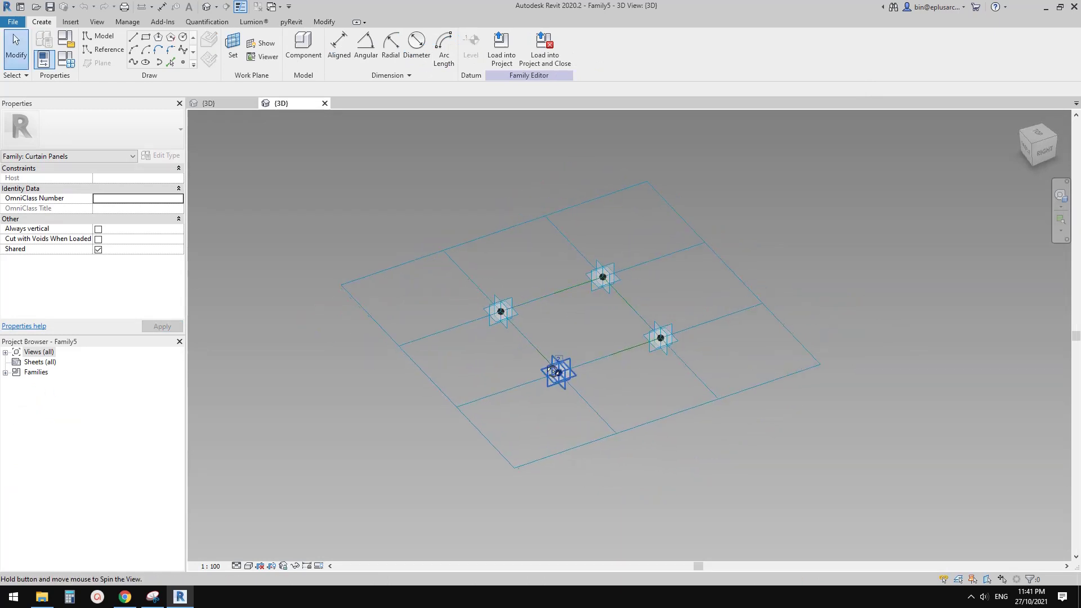
pyautogui.keyDown('shift'); pyautogui.moveTo(634, 356); pyautogui.dragTo(695, 355, button='middle'); pyautogui.keyUp('shift')
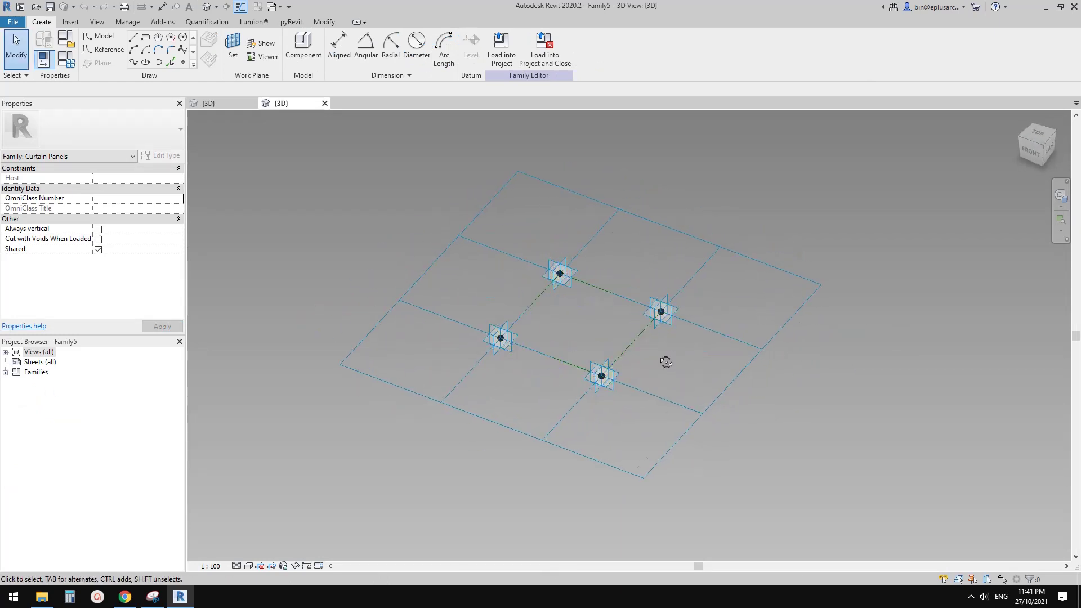
pyautogui.scroll(1, 625, 304)
pyautogui.press('Tab')
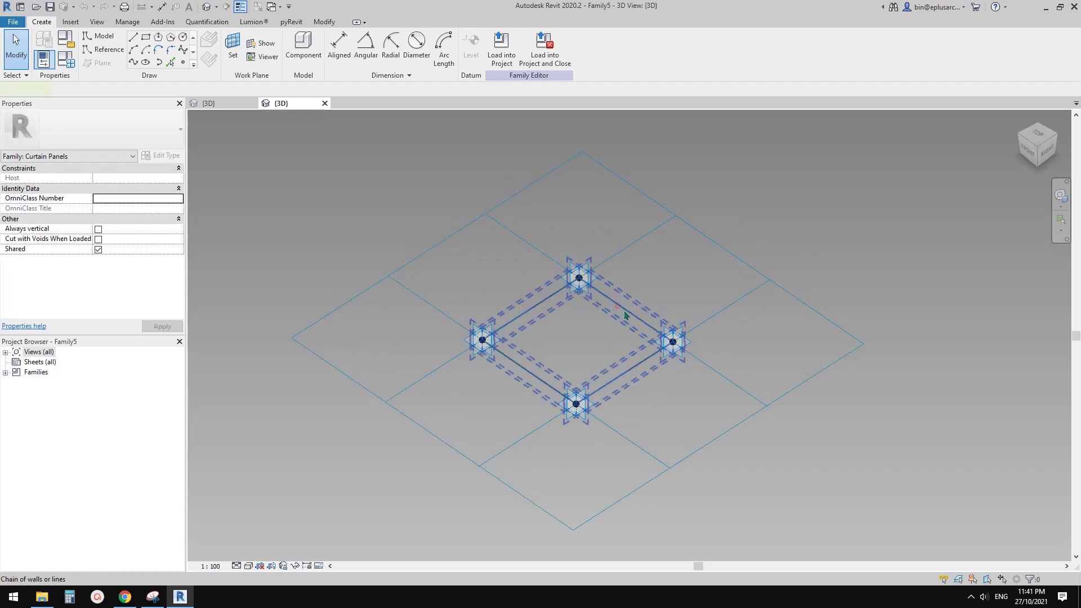
pyautogui.click(625, 315)
pyautogui.click(493, 204)
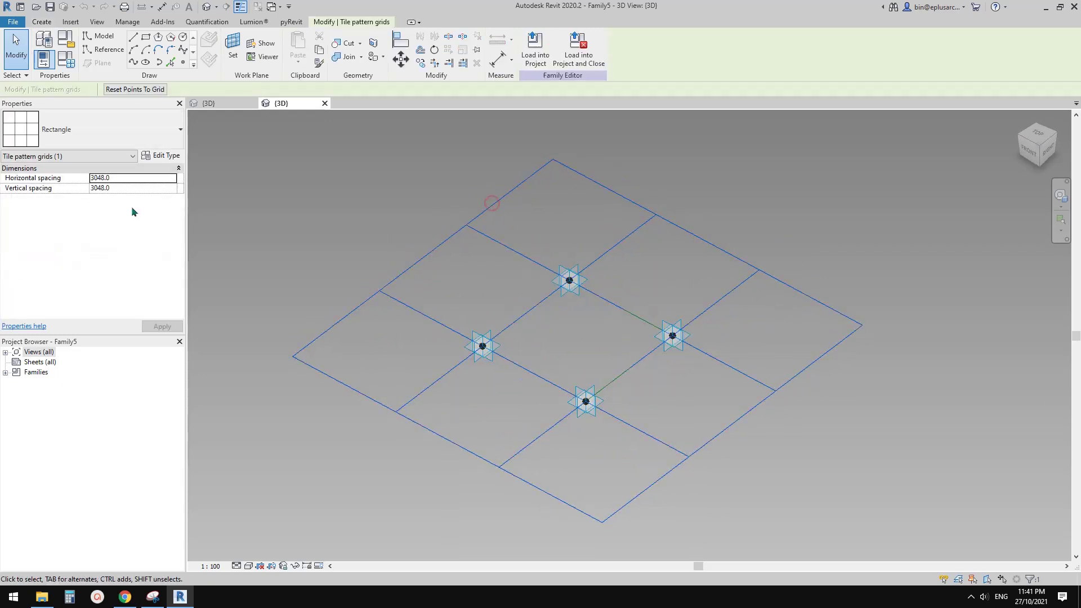
pyautogui.doubleClick(128, 179)
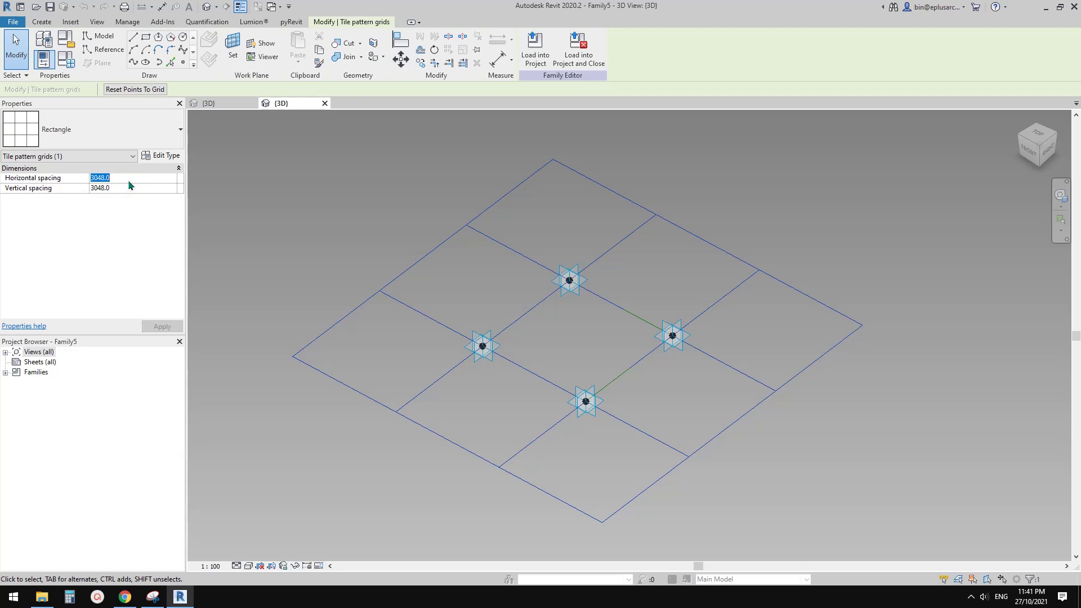
pyautogui.write('86')
pyautogui.click(139, 188)
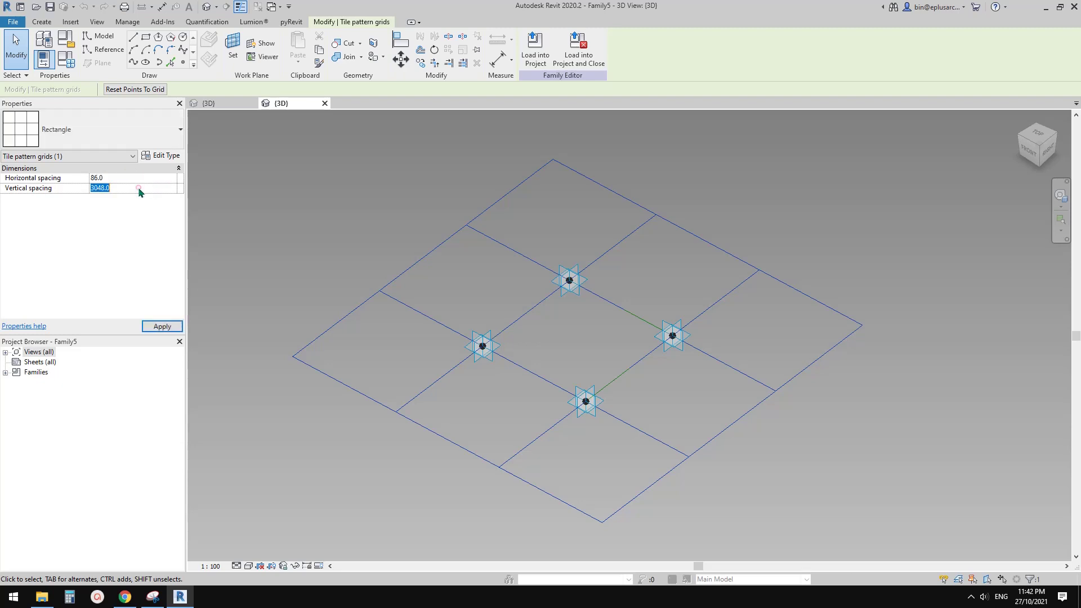
pyautogui.write('175')
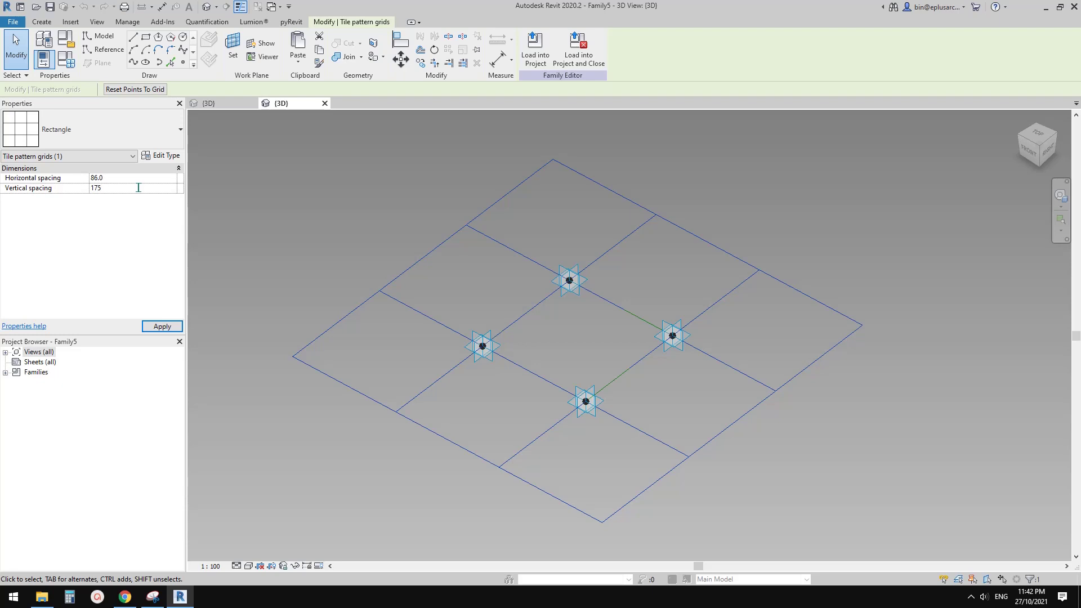
pyautogui.scroll(10, 312, 319)
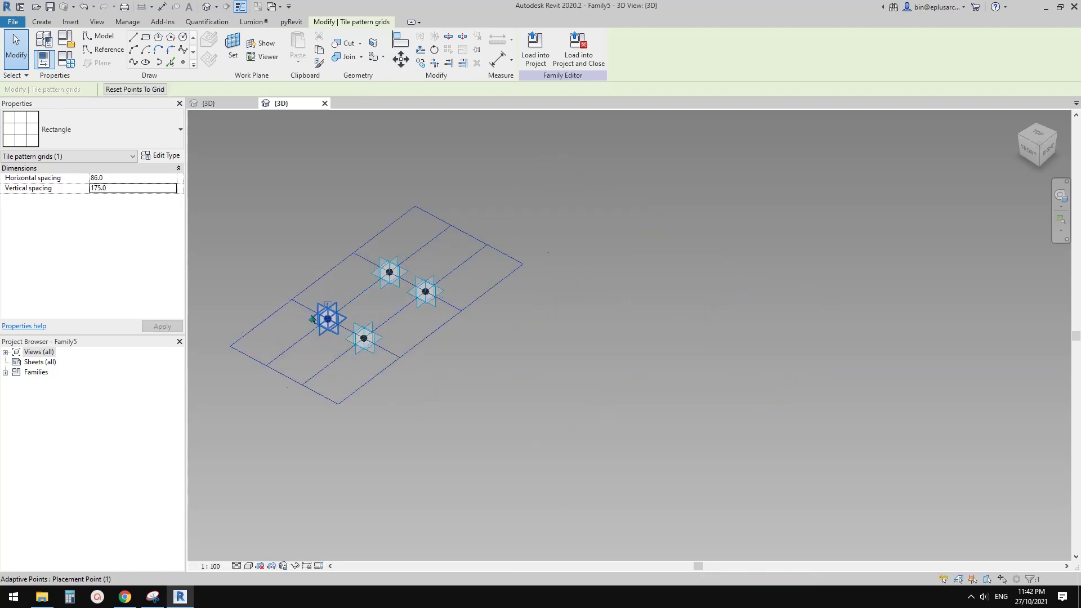
# Step: Create a solid form from the closed chain of four reference lines in the tile pattern grid
pyautogui.scroll(5, 327, 319)
pyautogui.moveTo(333, 319); pyautogui.dragTo(425, 364, button='middle')
pyautogui.scroll(1, 448, 372)
pyautogui.click(451, 372)
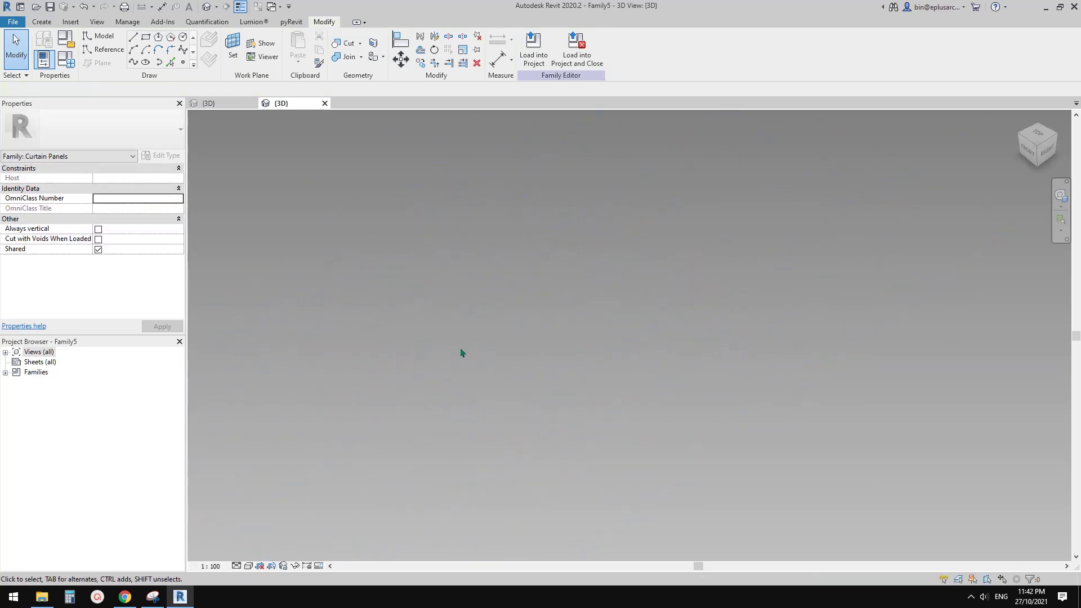
pyautogui.press('z')
pyautogui.press('a')
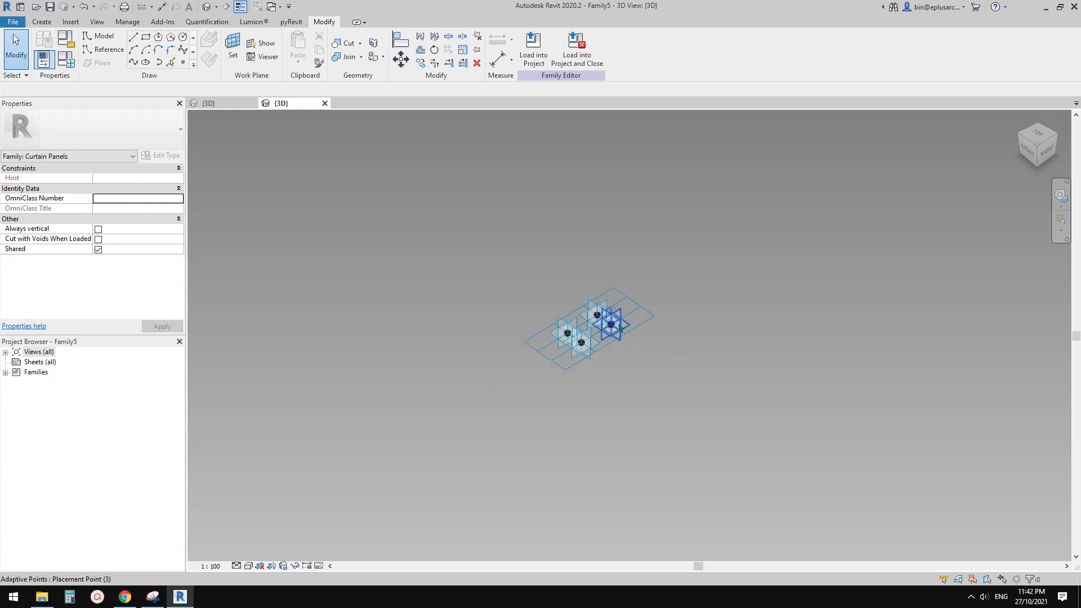
pyautogui.click(534, 305)
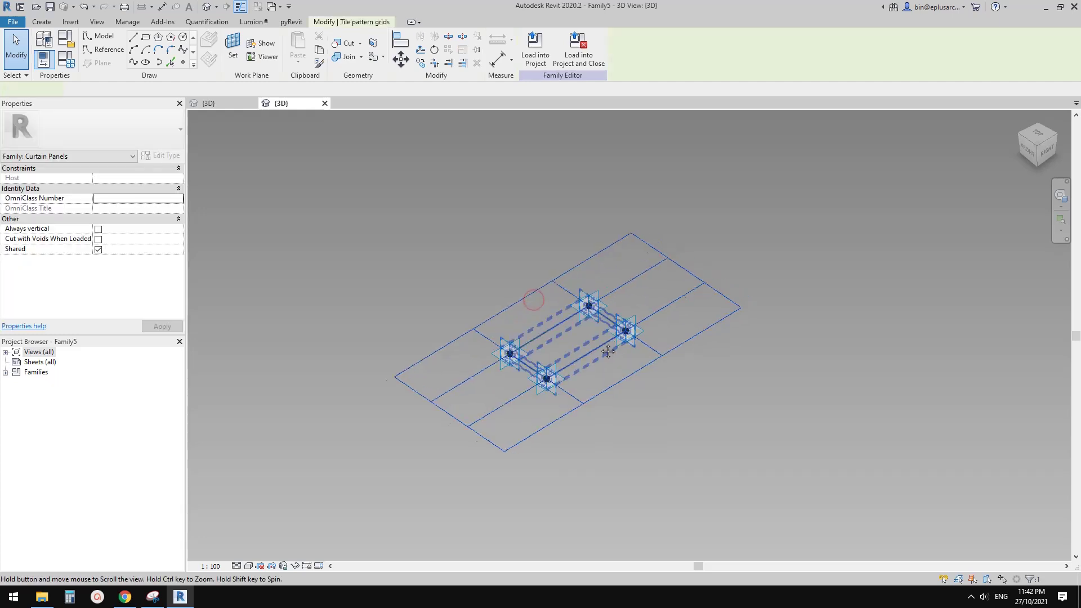
pyautogui.keyDown('shift'); pyautogui.moveTo(526, 367); pyautogui.dragTo(645, 372, button='middle'); pyautogui.keyUp('shift')
pyautogui.scroll(3, 571, 375)
pyautogui.click(572, 374)
pyautogui.scroll(2, 650, 370)
pyautogui.keyDown('shift'); pyautogui.moveTo(653, 370); pyautogui.dragTo(552, 341, button='middle'); pyautogui.keyUp('shift')
pyautogui.press('Tab')
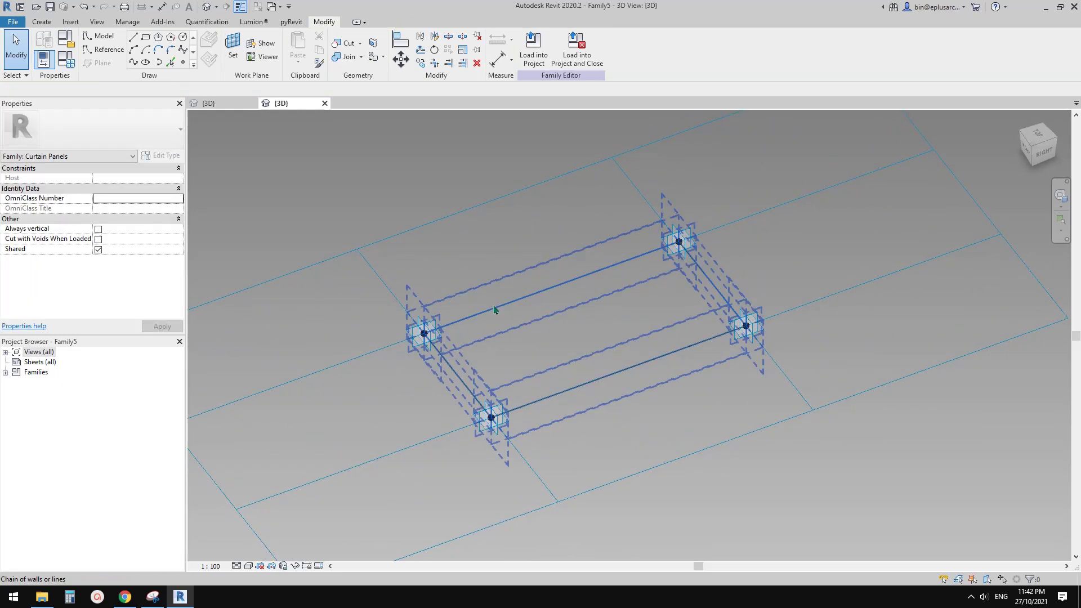
pyautogui.click(495, 306)
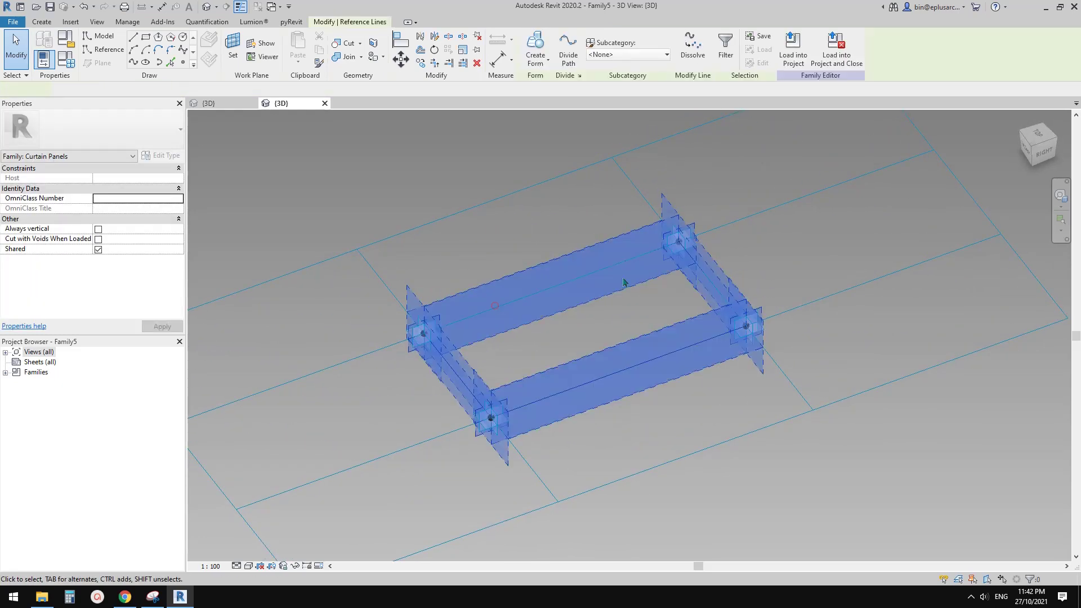
pyautogui.click(538, 44)
pyautogui.click(475, 426)
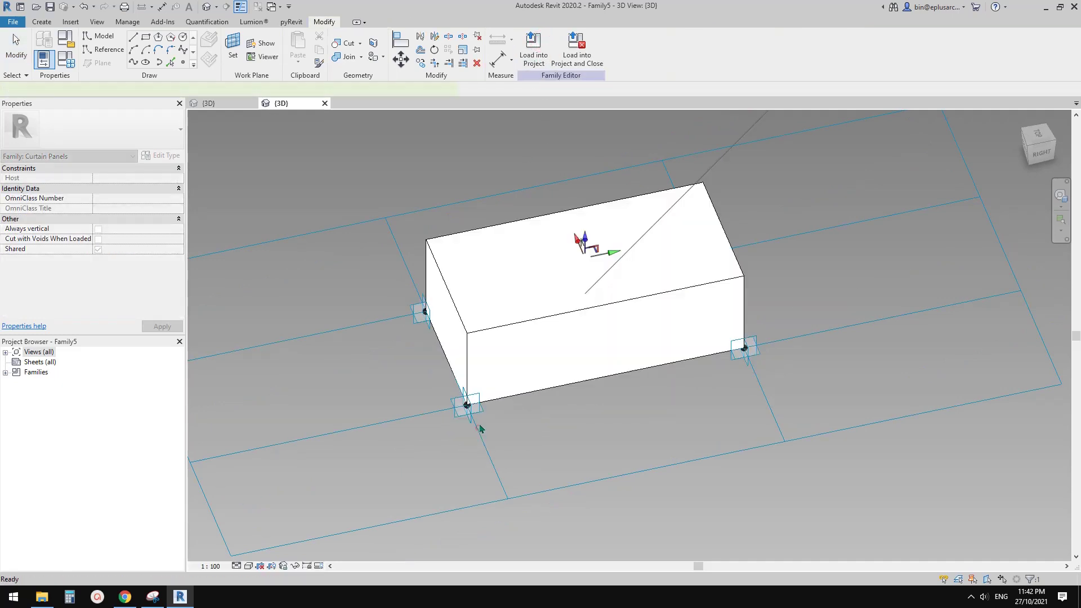
# Step: Set the positive offset of the solid's upper face to 110 mm
pyautogui.click(585, 265)
pyautogui.keyDown('shift'); pyautogui.moveTo(586, 265); pyautogui.dragTo(621, 261, button='middle'); pyautogui.keyUp('shift')
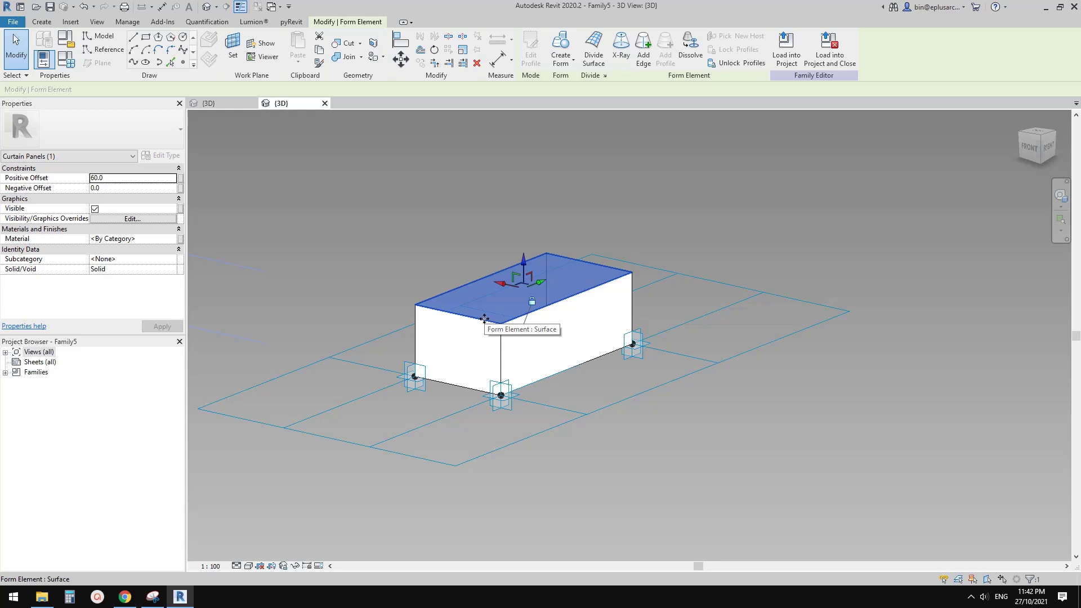
pyautogui.click(122, 179)
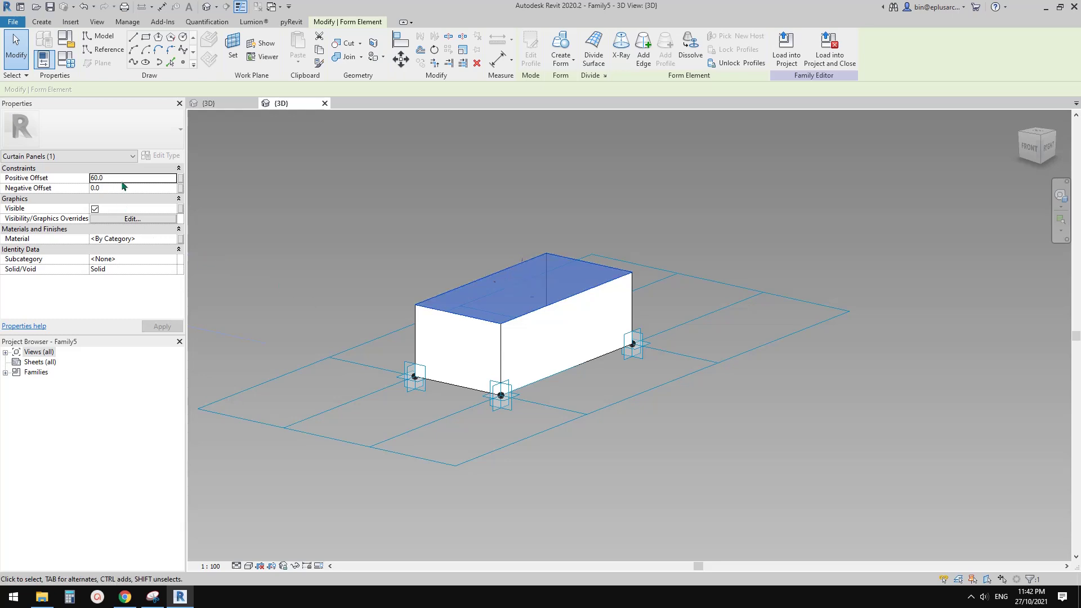
pyautogui.write('110')
pyautogui.press('Return')
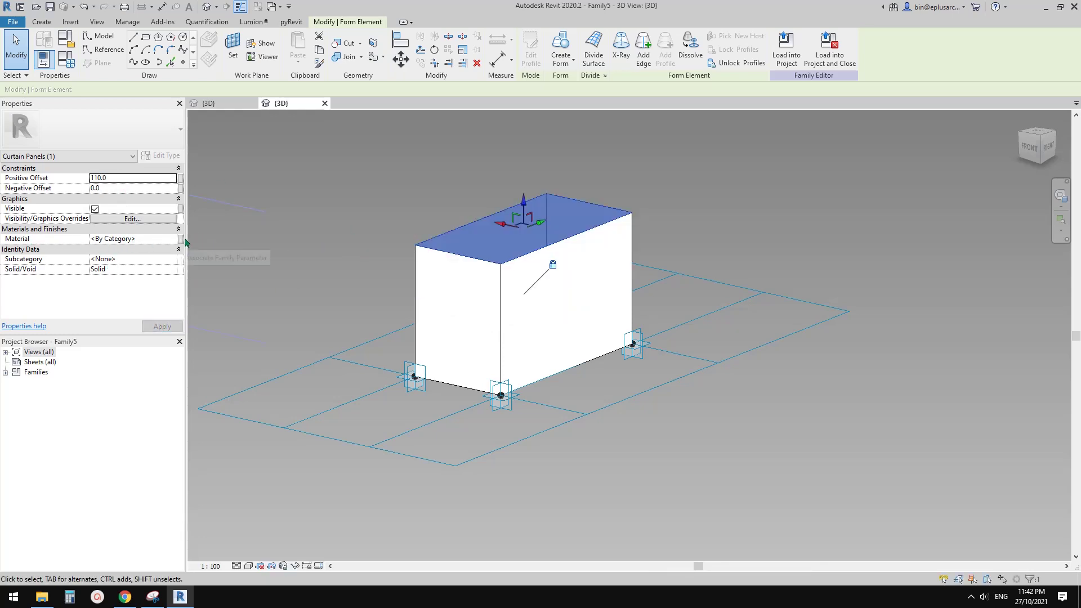
pyautogui.keyDown('shift'); pyautogui.moveTo(362, 234); pyautogui.dragTo(737, 350, button='middle'); pyautogui.keyUp('shift')
pyautogui.click(466, 269)
# Step: Create a solid form outward from one of the block's narrow end faces
pyautogui.keyDown('shift'); pyautogui.moveTo(590, 376); pyautogui.dragTo(494, 305, button='middle'); pyautogui.keyUp('shift')
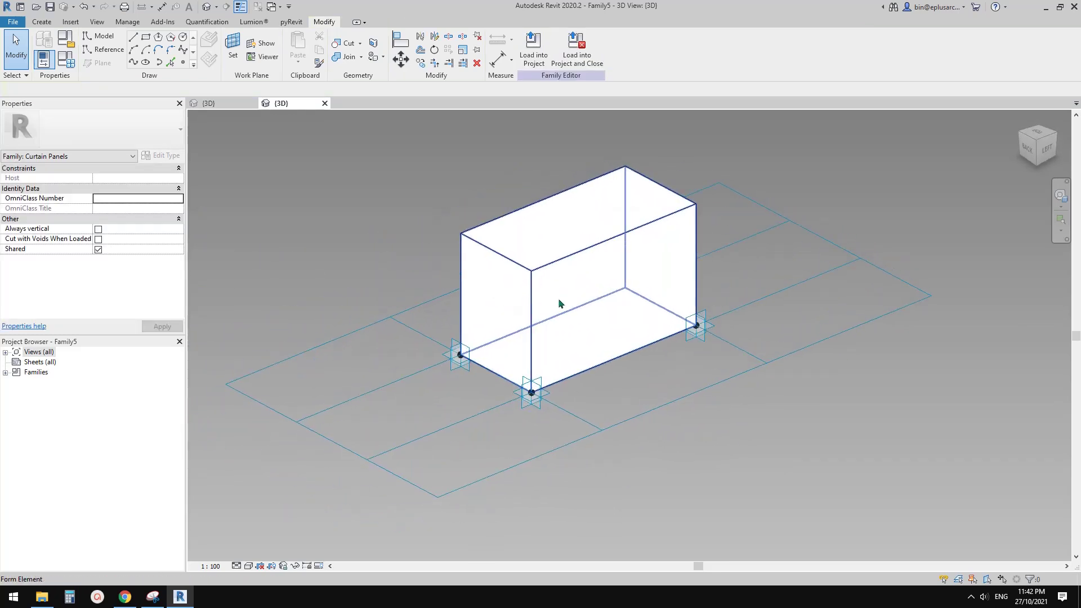
pyautogui.keyDown('shift'); pyautogui.moveTo(559, 300); pyautogui.dragTo(645, 335, button='middle'); pyautogui.keyUp('shift')
pyautogui.keyDown('shift'); pyautogui.moveTo(525, 322); pyautogui.dragTo(506, 291, button='middle'); pyautogui.keyUp('shift')
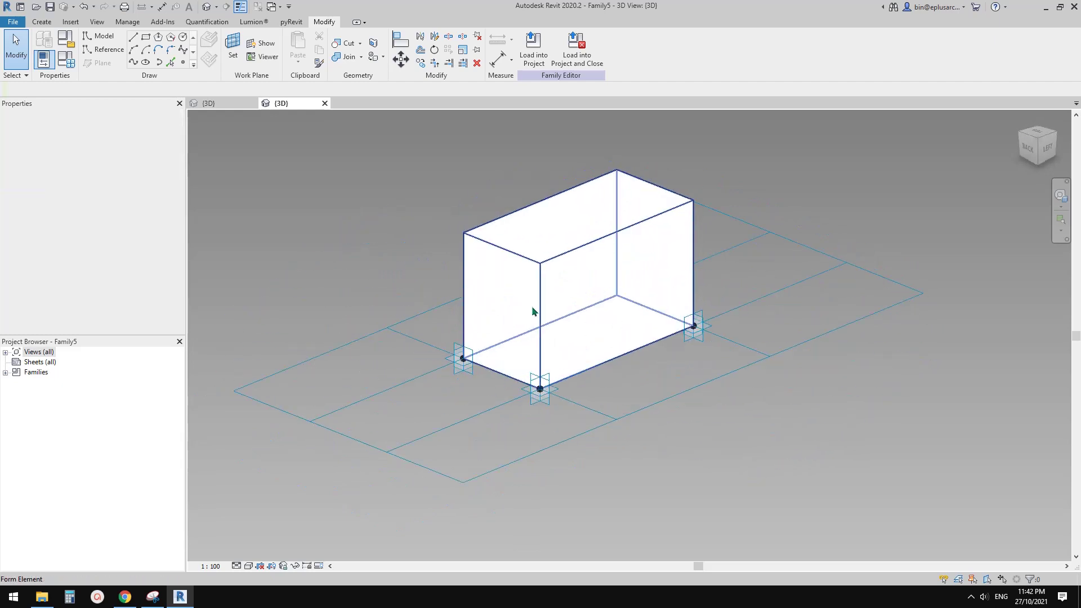
pyautogui.click(506, 292)
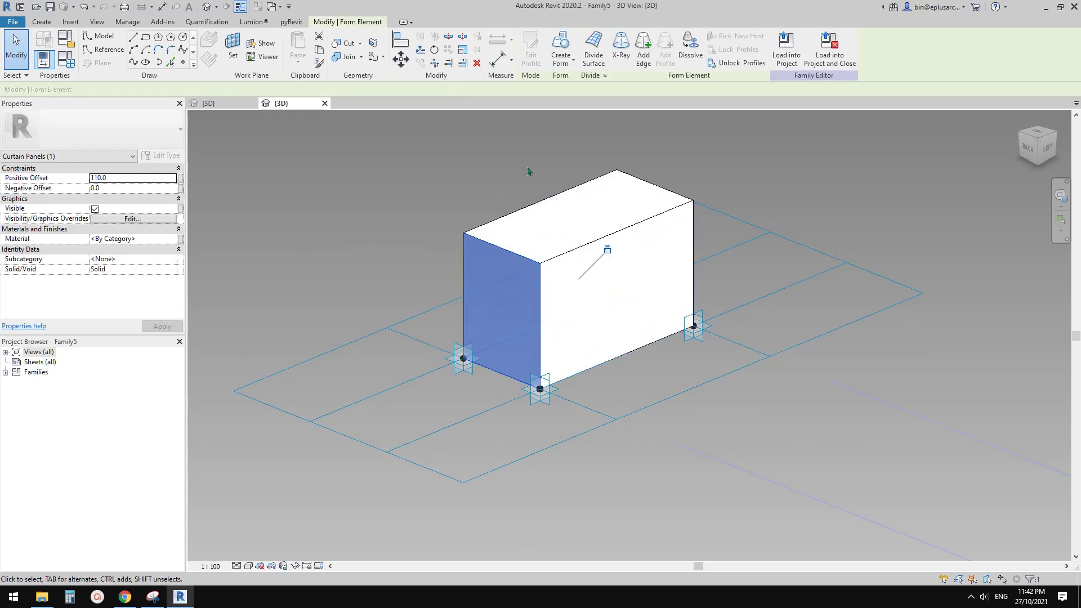
pyautogui.click(555, 59)
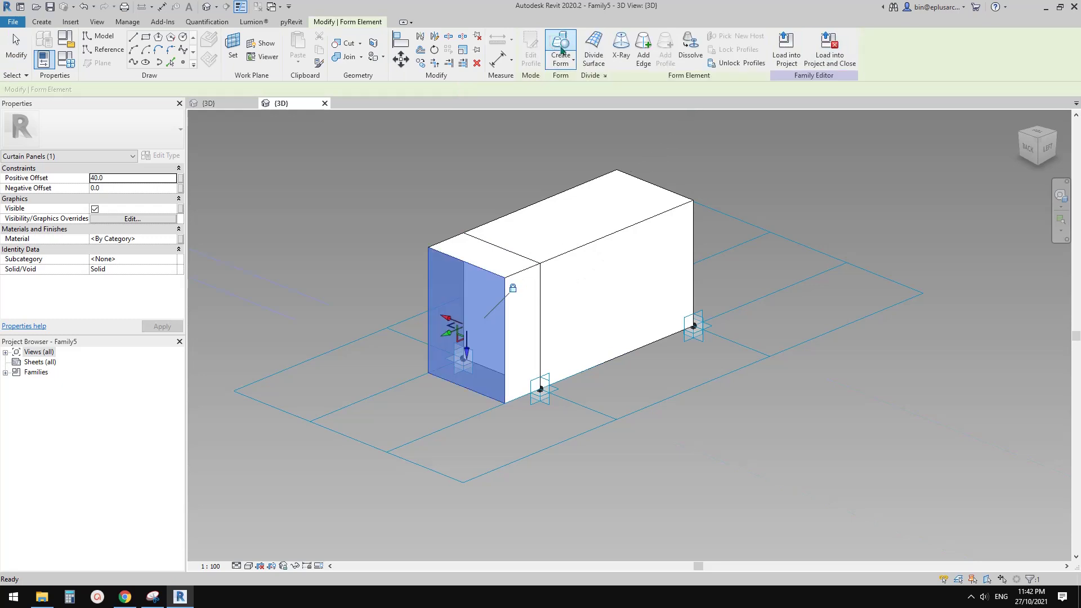
pyautogui.keyDown('shift'); pyautogui.moveTo(570, 220); pyautogui.dragTo(572, 272, button='middle'); pyautogui.keyUp('shift')
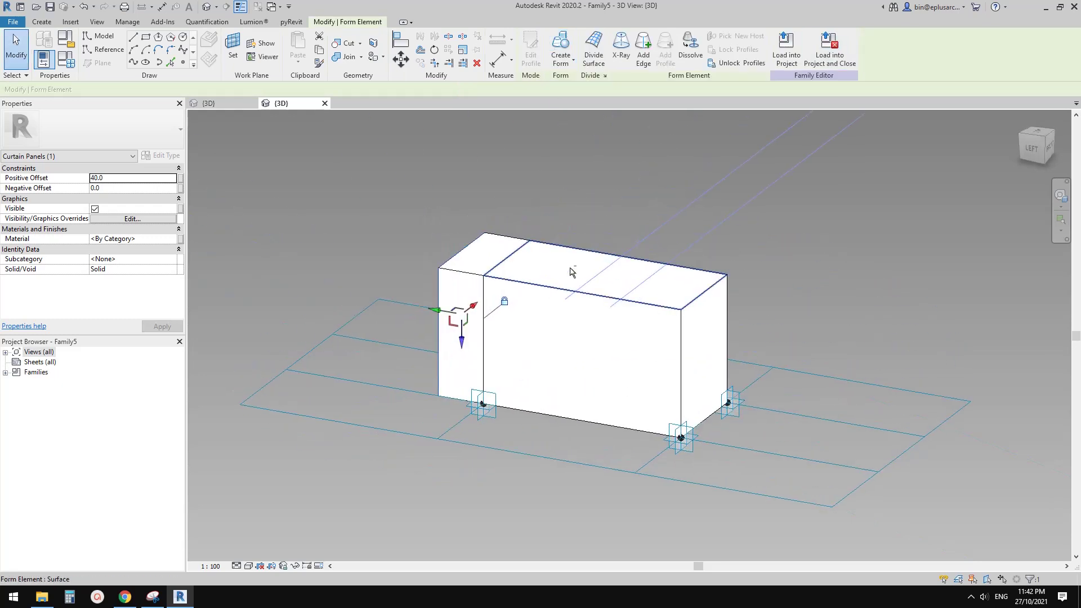
# Step: Create a matching solid form outward from the block's opposite narrow end face
pyautogui.click(708, 332)
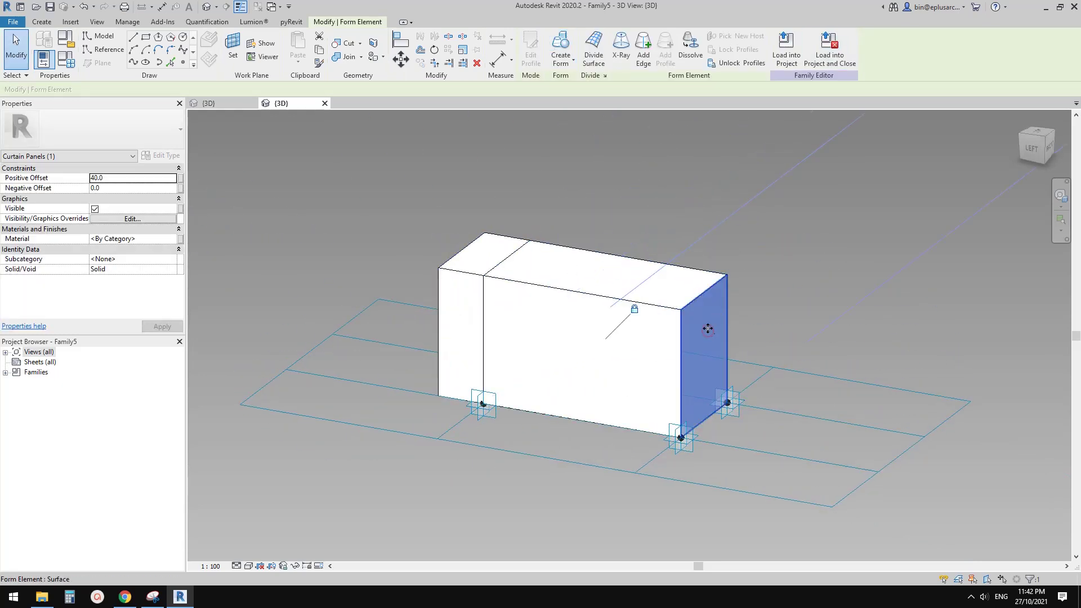
pyautogui.click(569, 47)
pyautogui.moveTo(674, 272); pyautogui.dragTo(539, 214, button='middle')
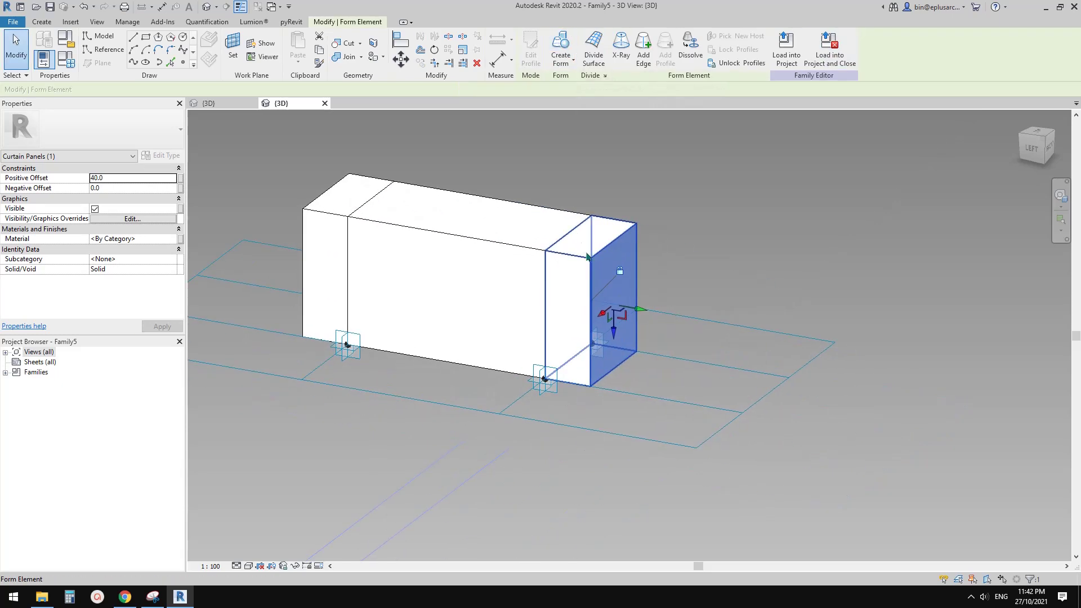
pyautogui.keyDown('shift'); pyautogui.moveTo(463, 307); pyautogui.dragTo(473, 387, button='middle'); pyautogui.keyUp('shift')
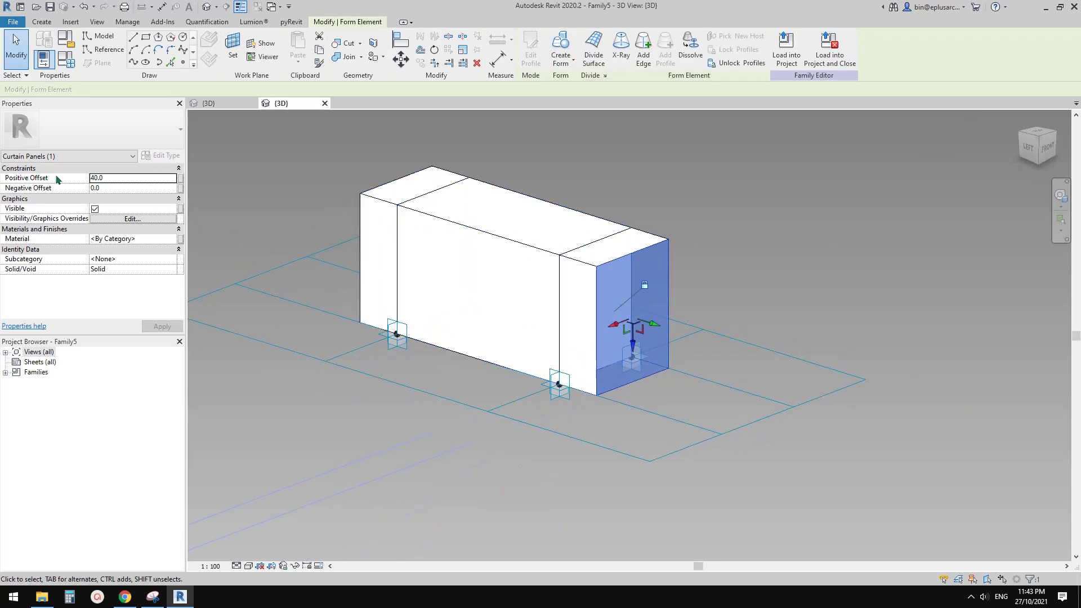
# Step: Check the overlap in the Snipping Tool sketch, return to Revit, and set the positive offset of both end forms to 32.5 mm
pyautogui.click(153, 598)
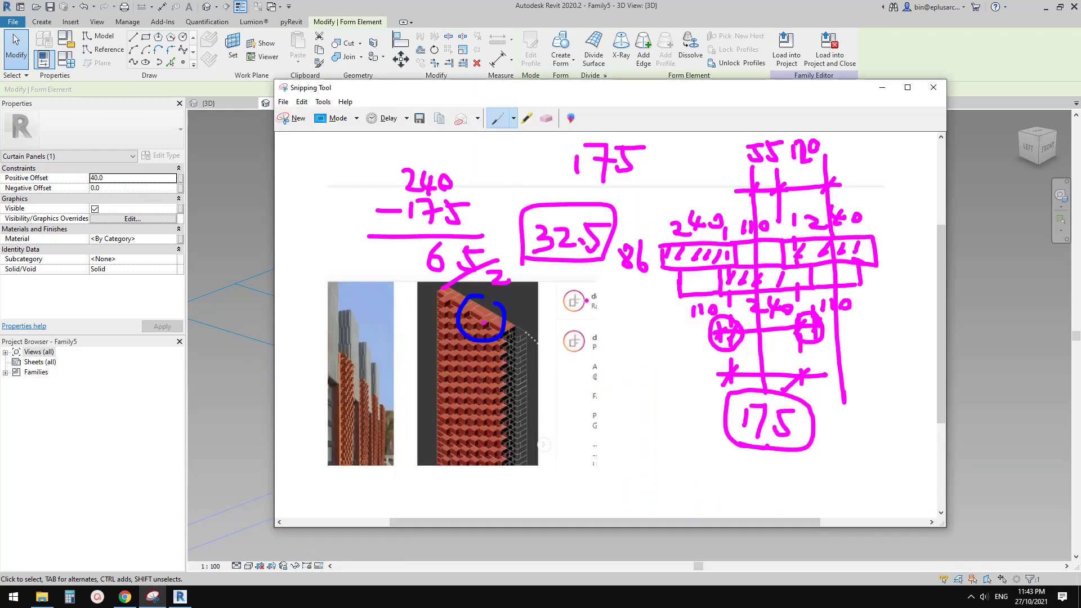
pyautogui.click(248, 272)
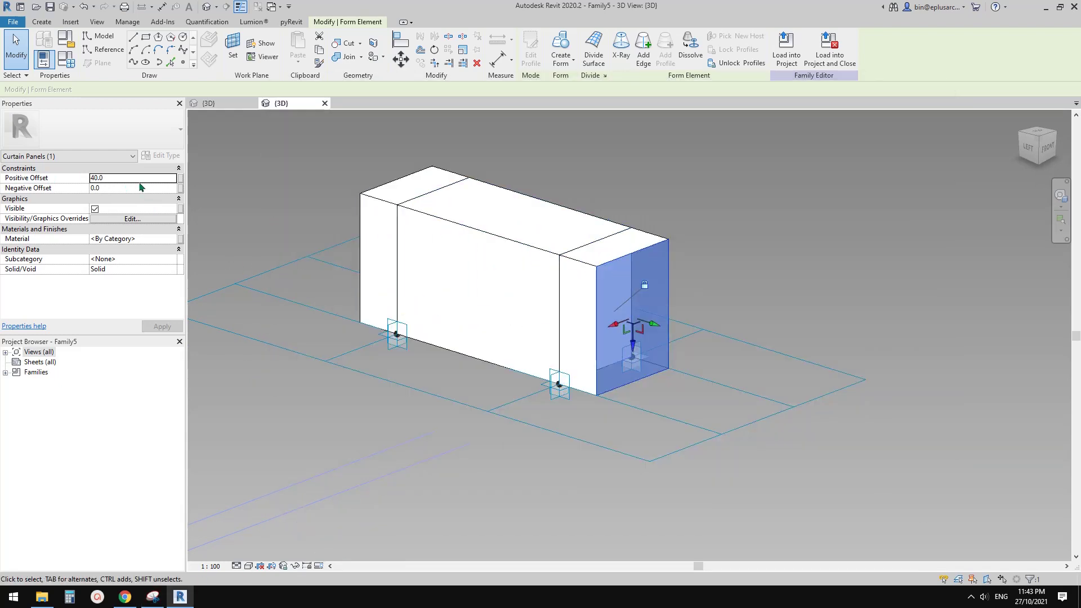
pyautogui.click(116, 177)
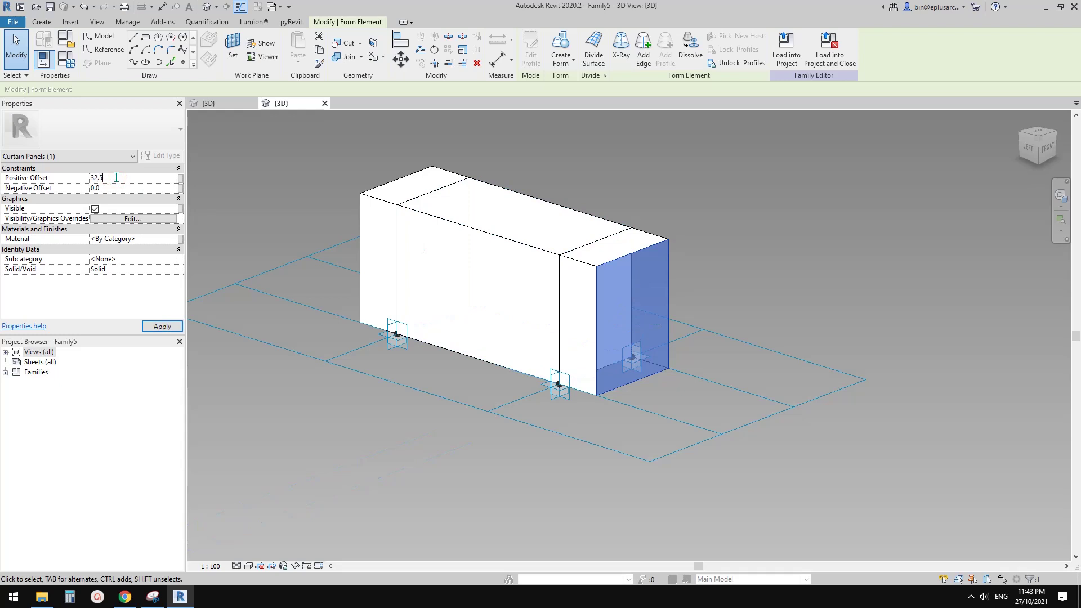
pyautogui.keyDown('shift'); pyautogui.moveTo(374, 270); pyautogui.dragTo(487, 302, button='middle'); pyautogui.keyUp('shift')
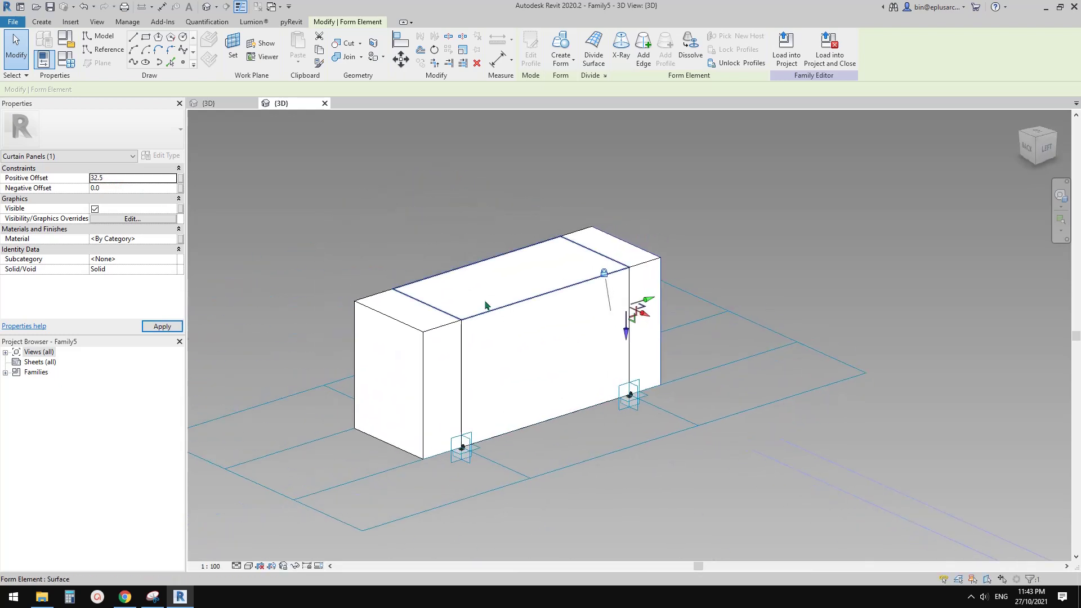
pyautogui.click(393, 360)
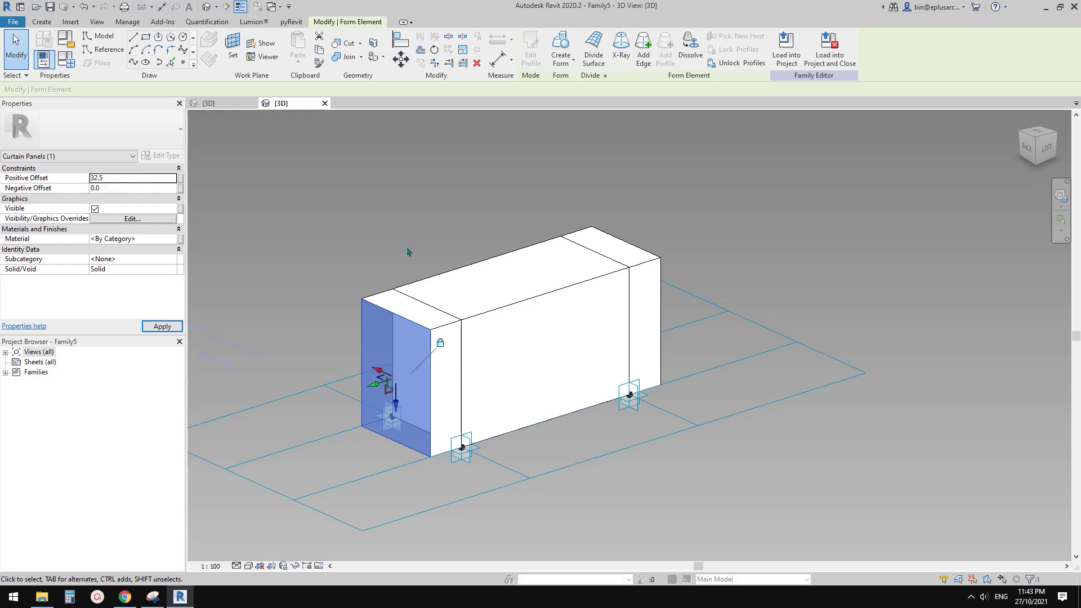
pyautogui.keyDown('shift'); pyautogui.moveTo(407, 250); pyautogui.dragTo(422, 289, button='middle'); pyautogui.keyUp('shift')
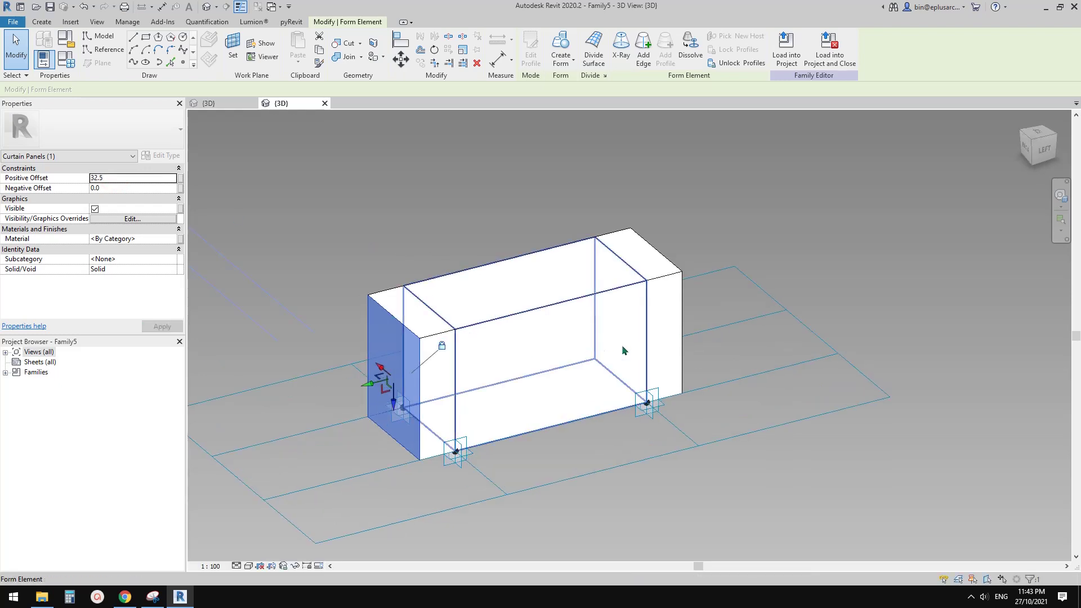
pyautogui.moveTo(595, 257); pyautogui.dragTo(590, 258, button='middle')
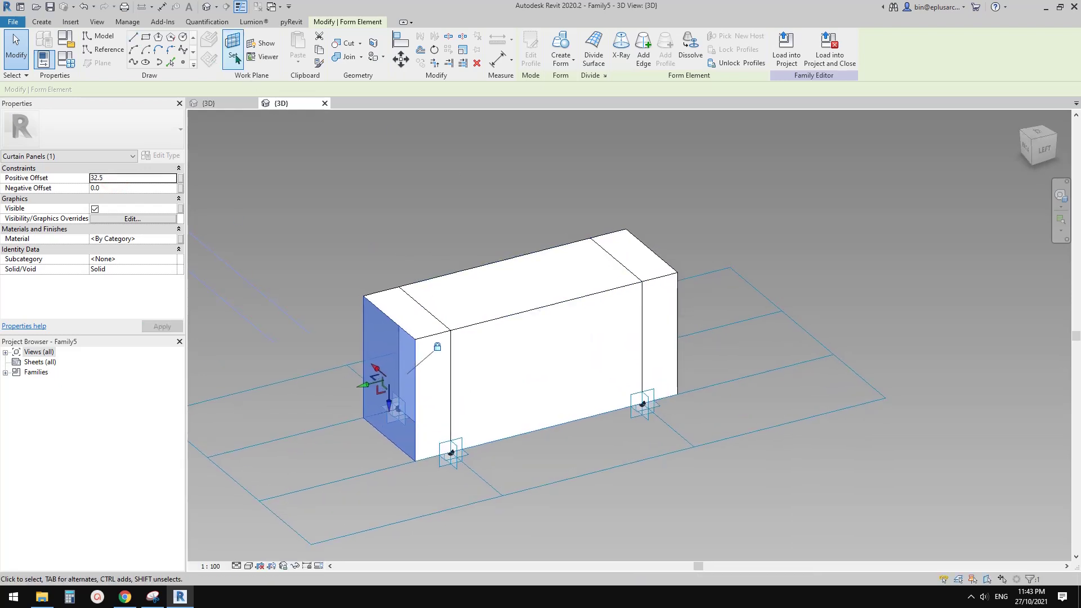
# Step: Join both end forms to the central block so they make one continuous brick
pyautogui.click(338, 57)
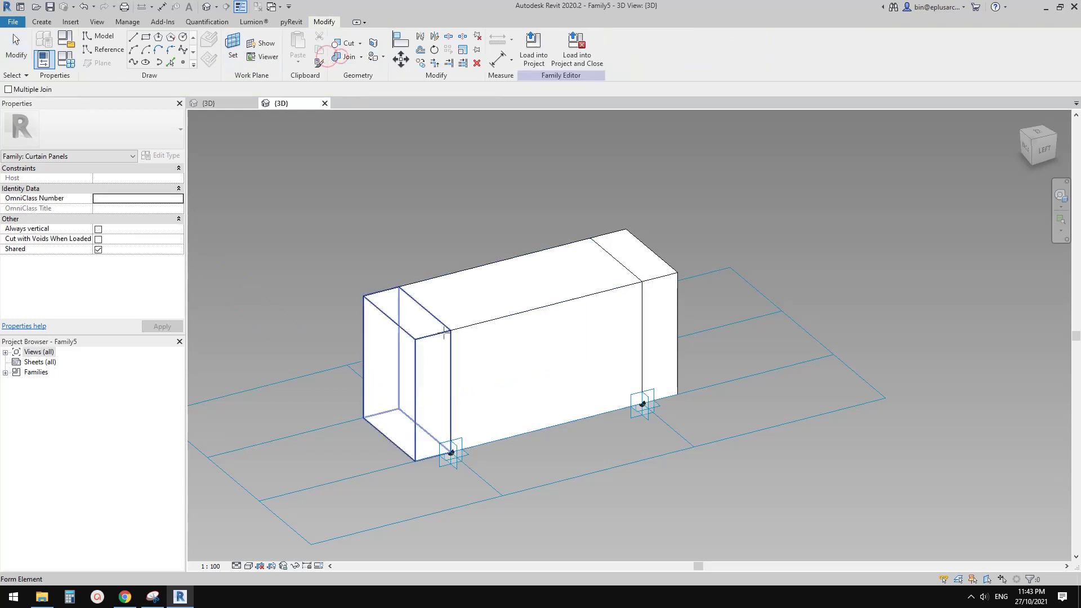
pyautogui.click(432, 357)
pyautogui.click(488, 318)
pyautogui.click(644, 266)
pyautogui.click(612, 276)
pyautogui.moveTo(612, 352); pyautogui.dragTo(584, 354, button='middle')
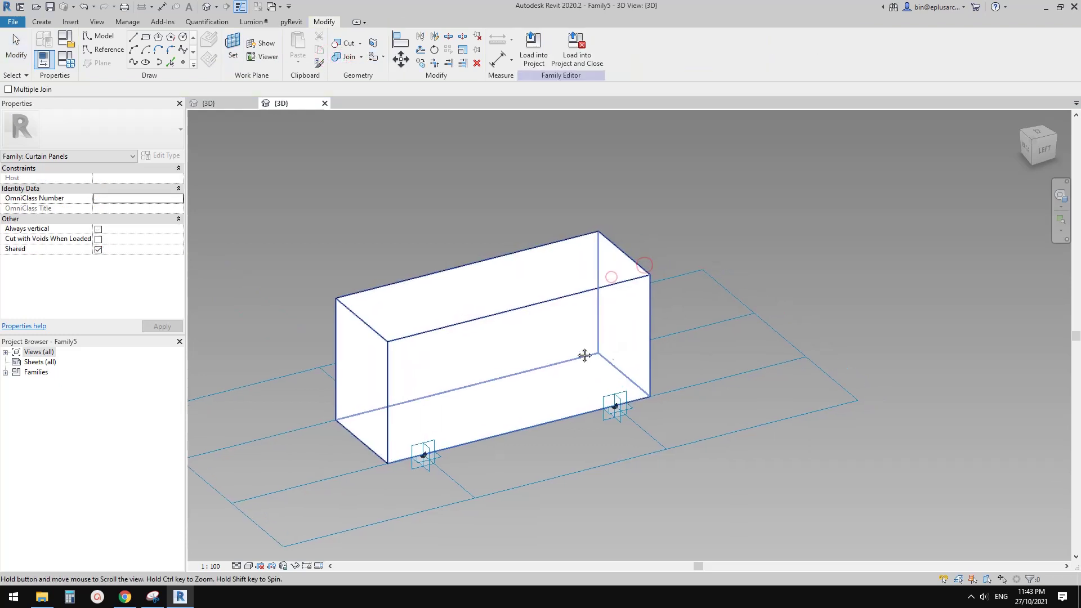
pyautogui.press('Escape')
pyautogui.scroll(-2, 535, 344)
pyautogui.keyDown('shift'); pyautogui.moveTo(614, 404); pyautogui.dragTo(531, 376, button='middle'); pyautogui.keyUp('shift')
pyautogui.keyDown('shift'); pyautogui.moveTo(491, 409); pyautogui.dragTo(693, 301, button='middle'); pyautogui.keyUp('shift')
pyautogui.keyDown('shift'); pyautogui.moveTo(373, 327); pyautogui.dragTo(535, 338, button='middle'); pyautogui.keyUp('shift')
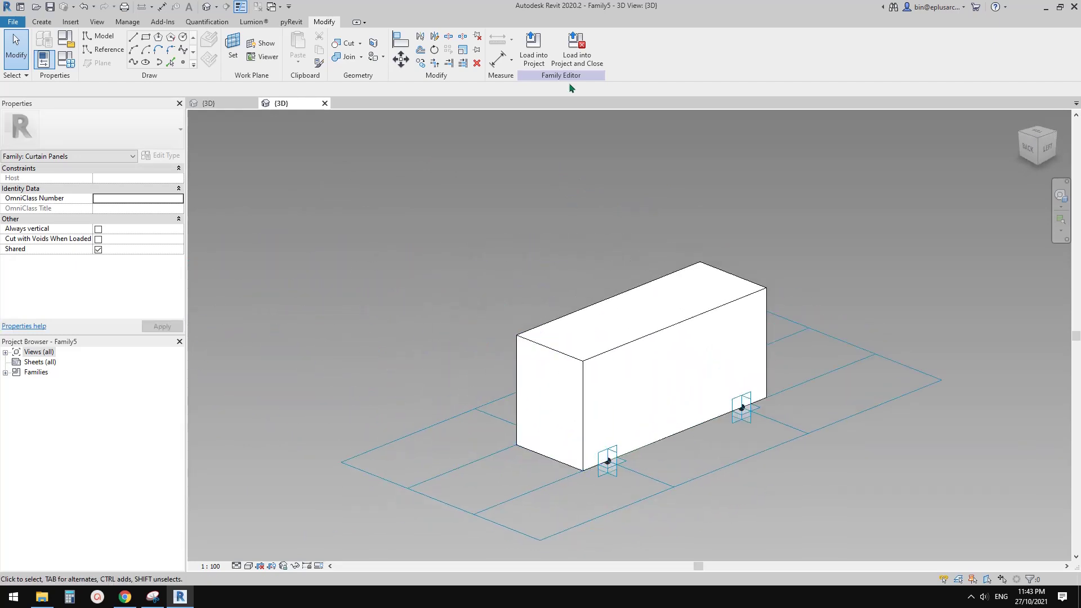
# Step: Load the brick family into the divided surface family and look through the pattern types available for the surface
pyautogui.click(534, 50)
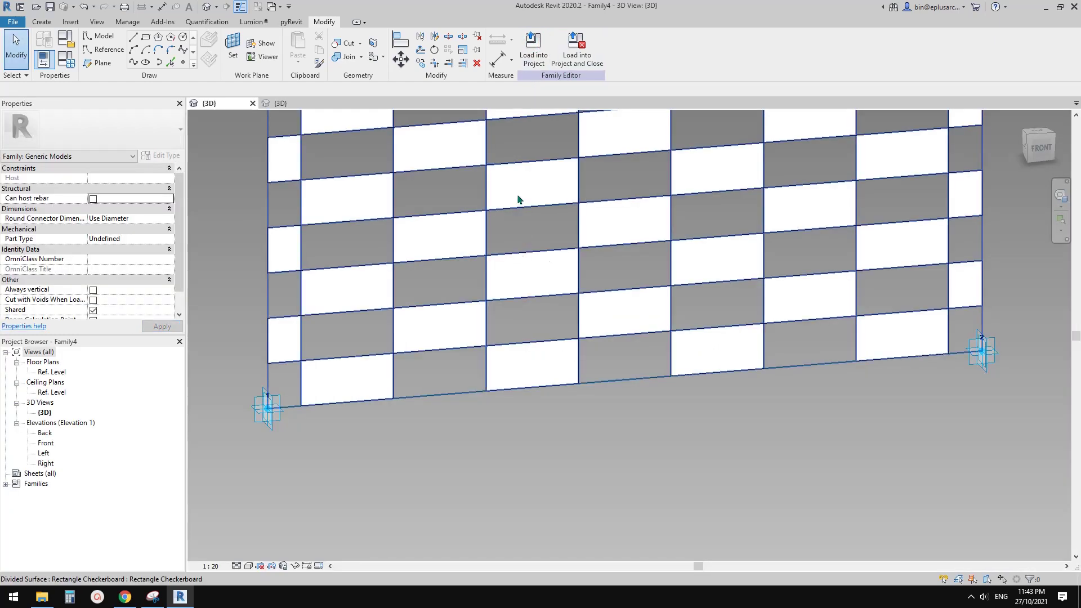
pyautogui.click(523, 201)
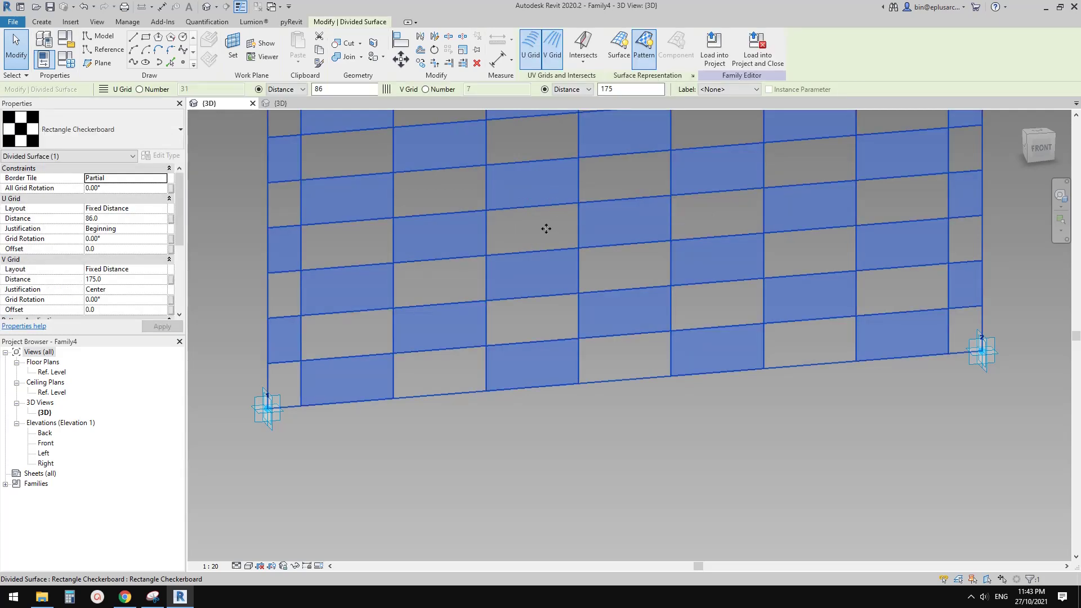
pyautogui.click(88, 137)
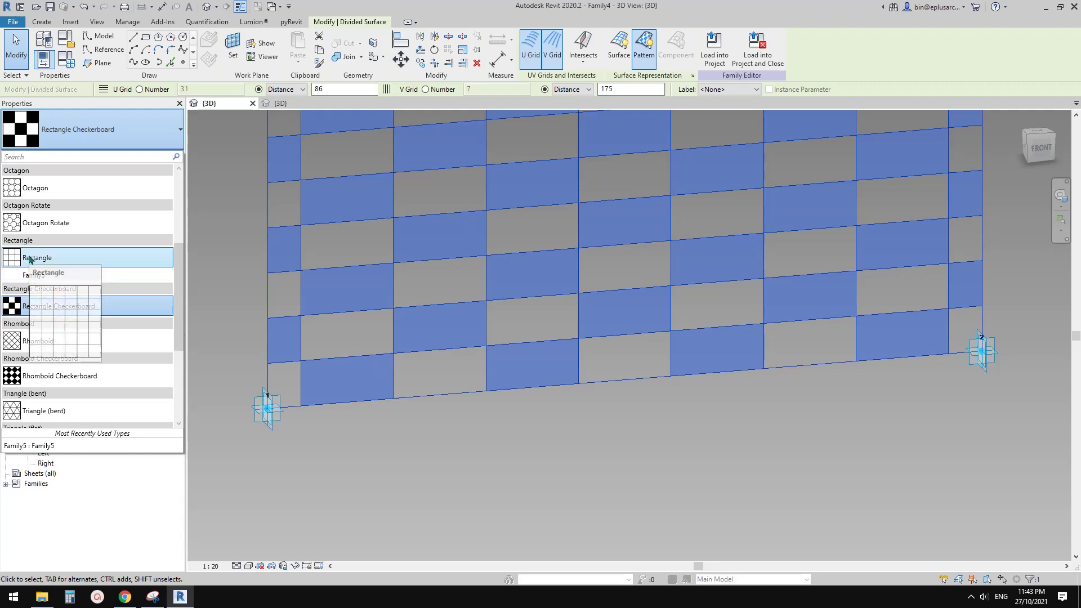
pyautogui.click(377, 253)
pyautogui.press('Escape')
# Step: Return to the brick family and change its tile pattern grid to Rectangle Checkerboard
pyautogui.click(275, 103)
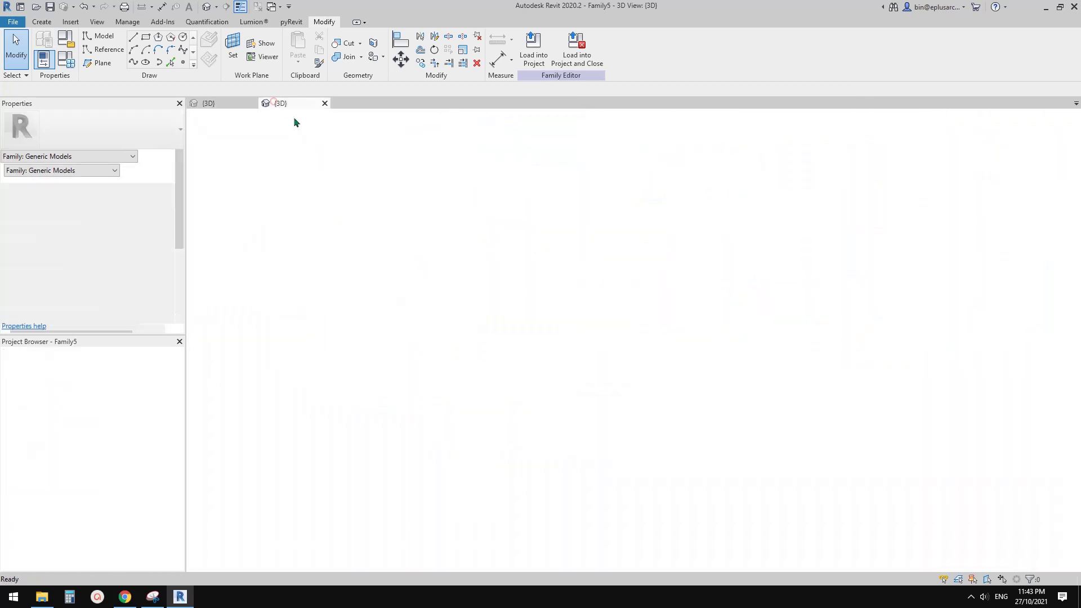
pyautogui.moveTo(564, 416); pyautogui.dragTo(473, 377, button='middle')
pyautogui.scroll(-1, 473, 376)
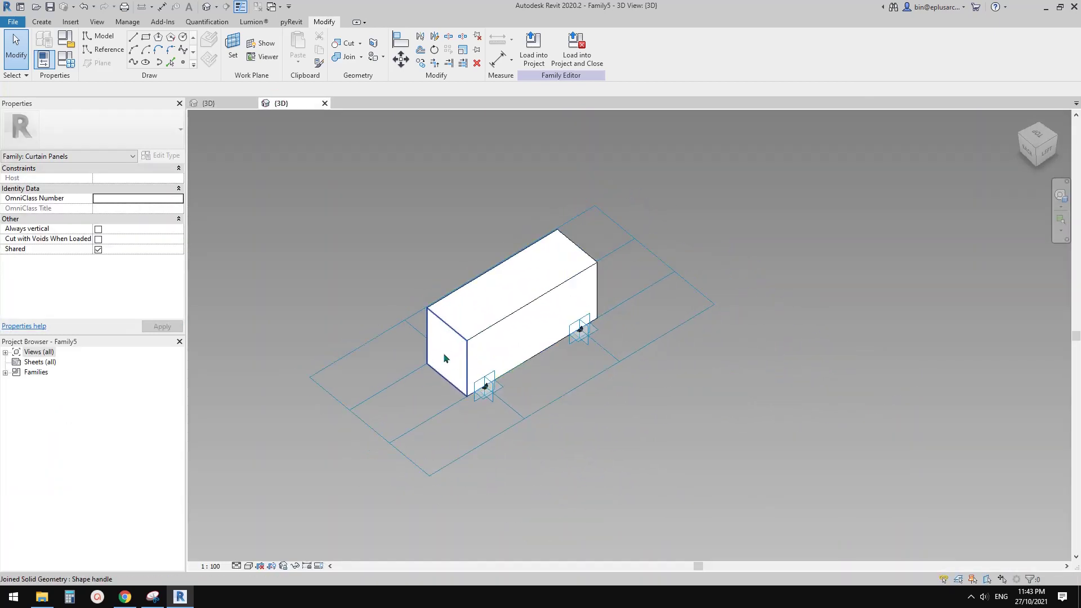
pyautogui.click(400, 323)
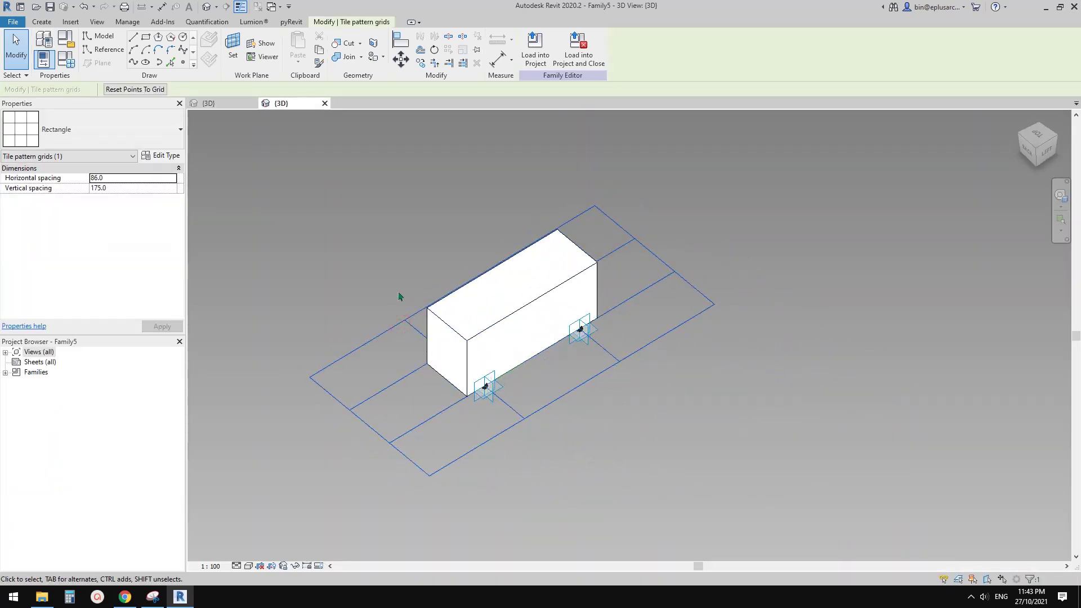
pyautogui.click(125, 138)
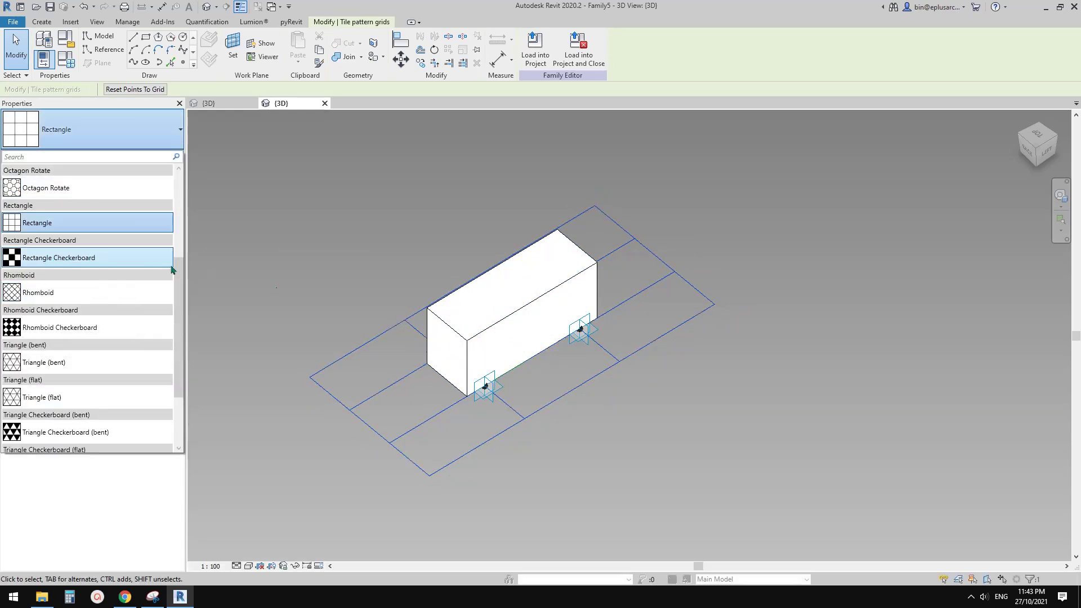
pyautogui.click(66, 260)
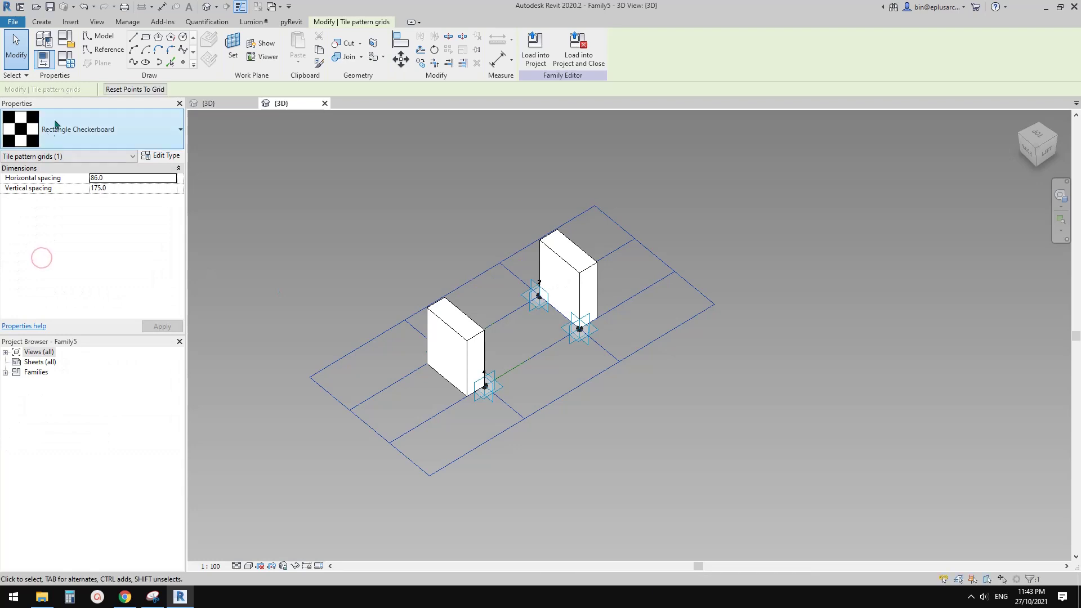
# Step: Delete the leftover end forms from the brick family, leaving only the tile grid and its reference lines
pyautogui.keyDown('shift'); pyautogui.moveTo(610, 285); pyautogui.dragTo(547, 342, button='middle'); pyautogui.keyUp('shift')
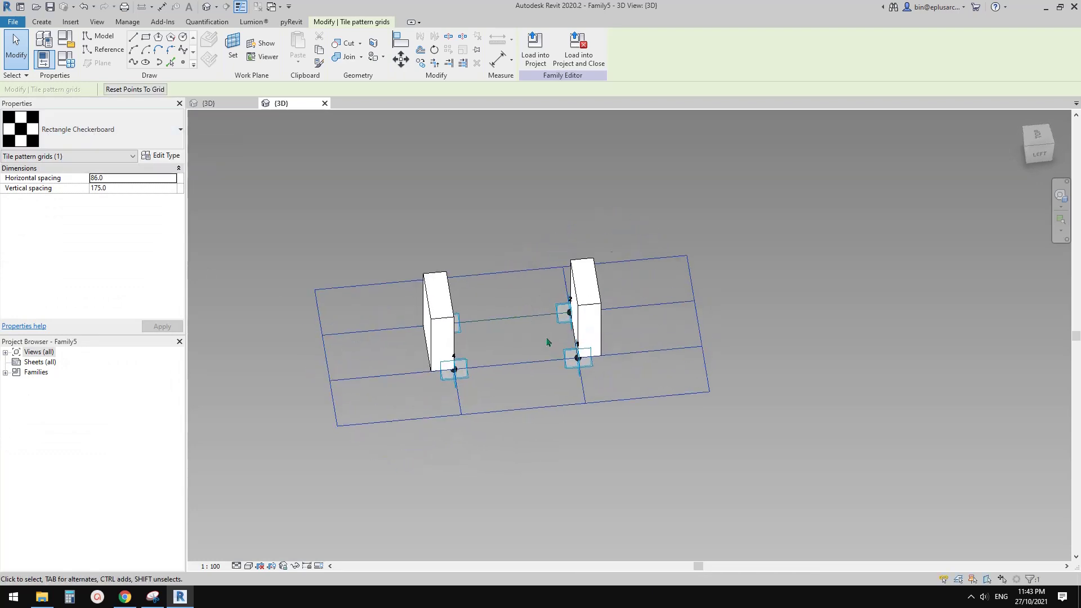
pyautogui.scroll(2, 546, 338)
pyautogui.click(545, 338)
pyautogui.keyDown('shift'); pyautogui.moveTo(597, 286); pyautogui.dragTo(673, 244, button='middle'); pyautogui.keyUp('shift')
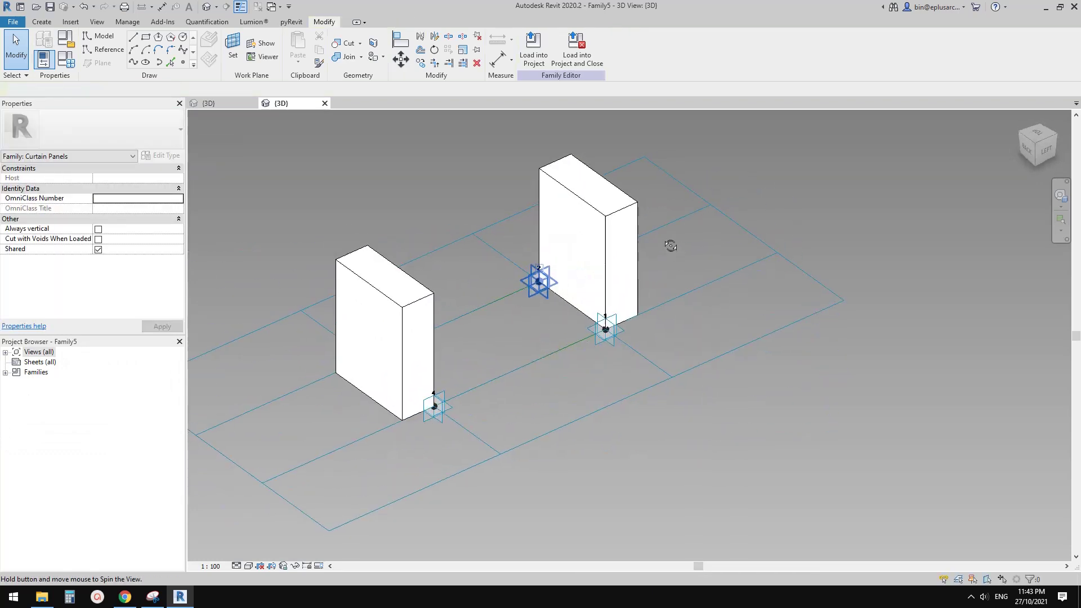
pyautogui.click(587, 235)
pyautogui.press('Delete')
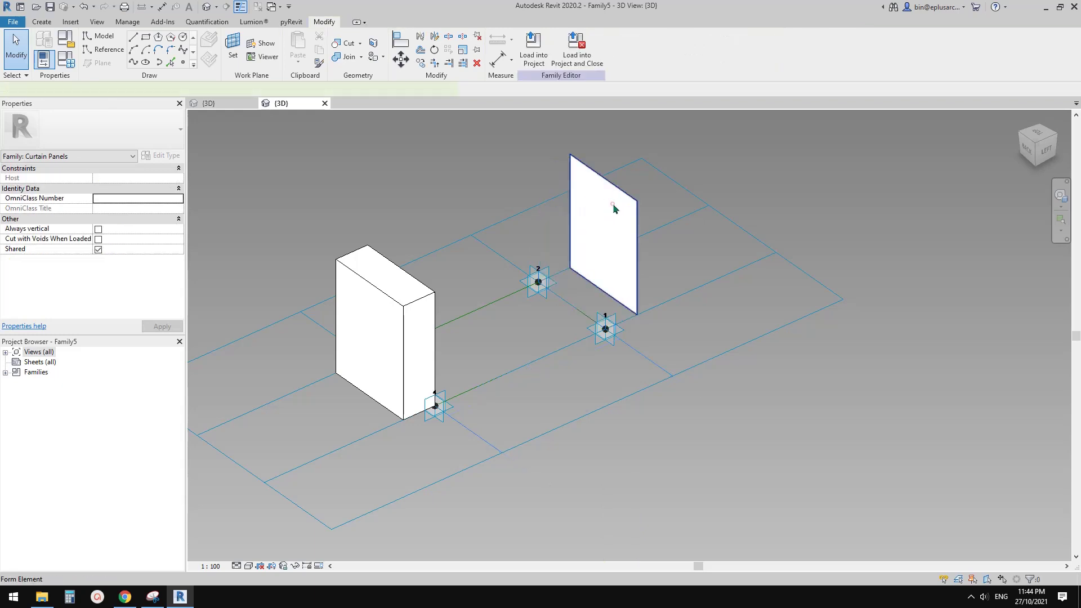
pyautogui.click(613, 204)
pyautogui.press('Delete')
pyautogui.click(402, 297)
pyautogui.press('Delete')
# Step: Create a solid form from the rectangle of four reference lines and set its positive offset to 110 mm
pyautogui.keyDown('shift'); pyautogui.moveTo(467, 341); pyautogui.dragTo(441, 343, button='middle'); pyautogui.keyUp('shift')
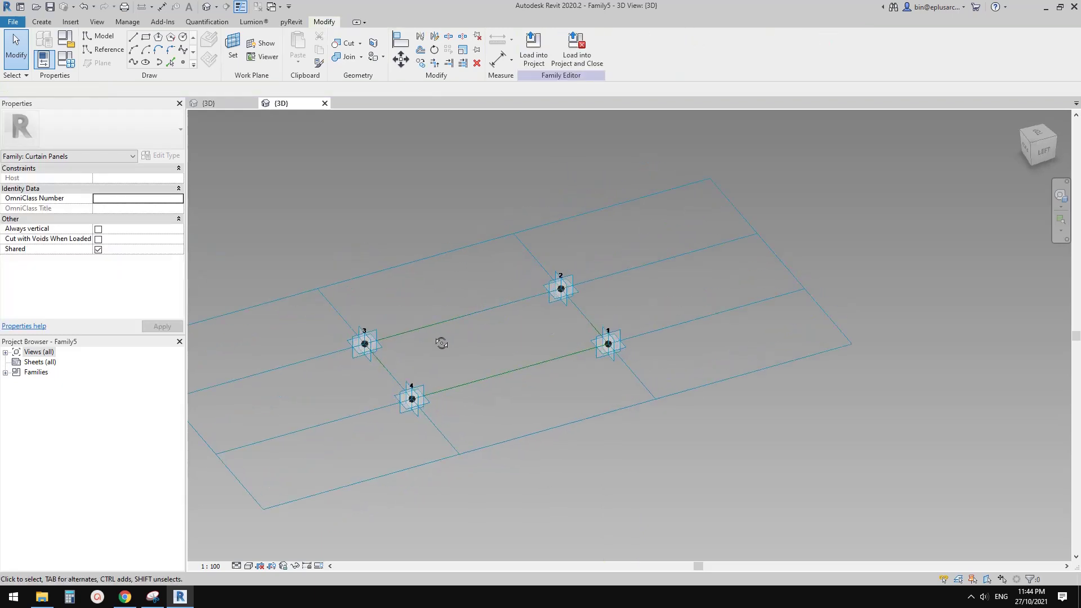
pyautogui.press('Tab')
pyautogui.click(476, 314)
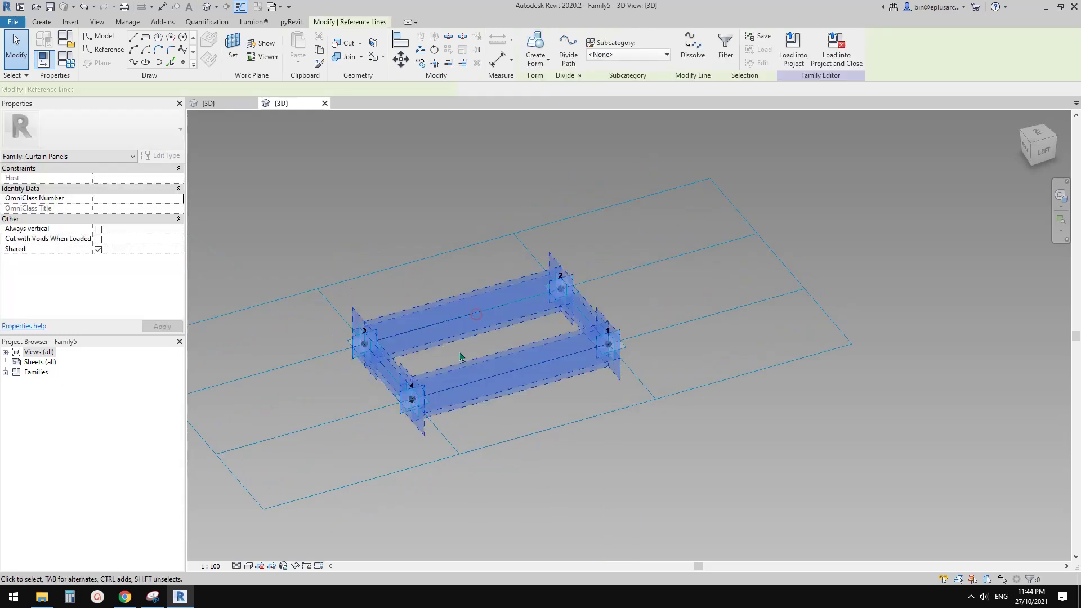
pyautogui.click(536, 45)
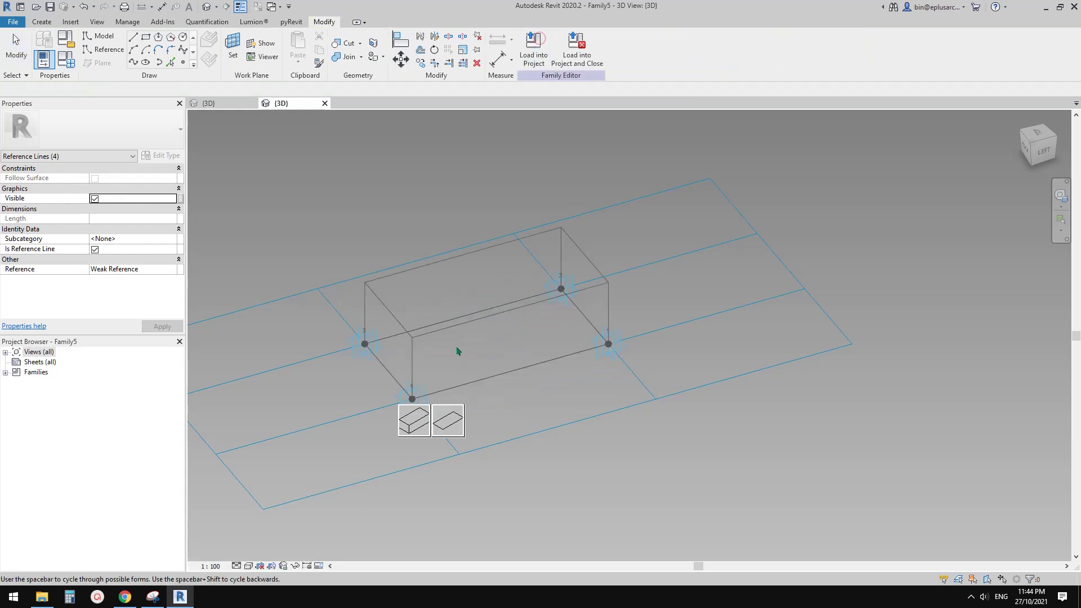
pyautogui.click(416, 417)
pyautogui.click(124, 179)
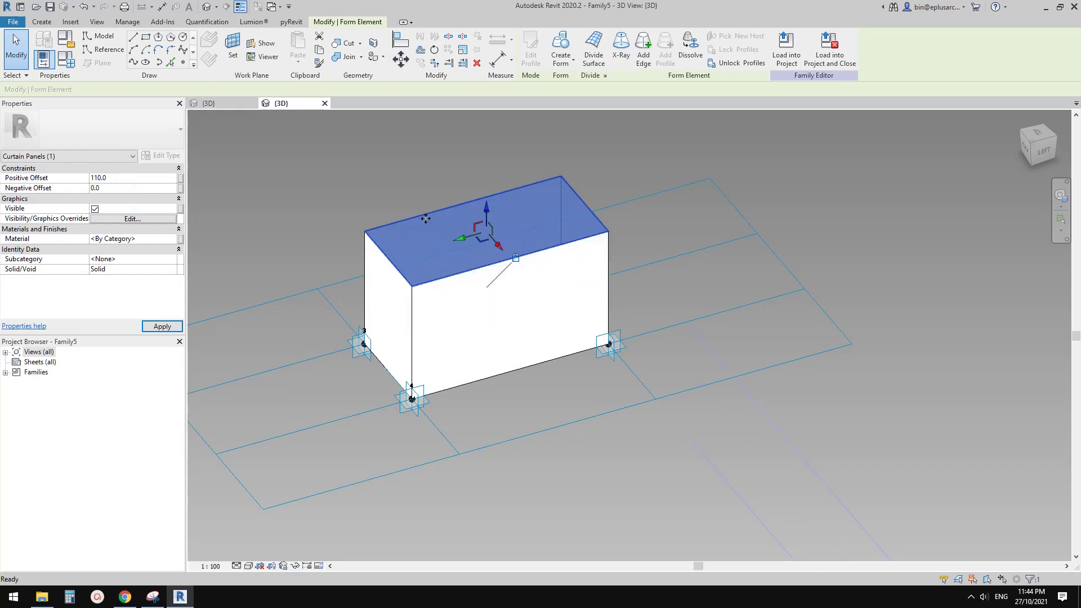
# Step: Create a solid form from each short end face of the block, each with a positive offset of 32.5 mm
pyautogui.press('Tab')
pyautogui.click(400, 311)
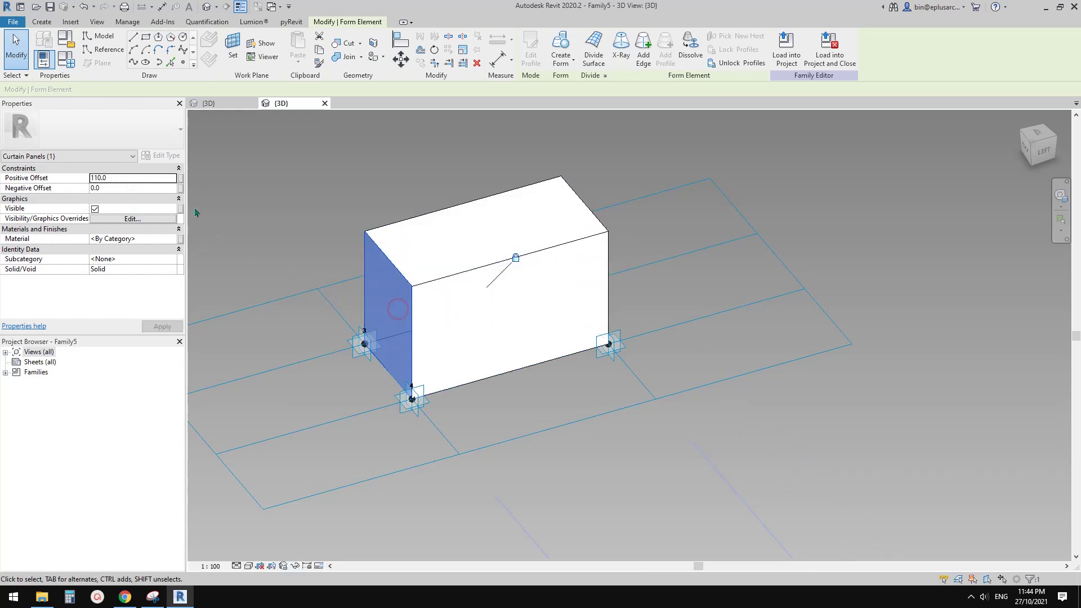
pyautogui.click(564, 45)
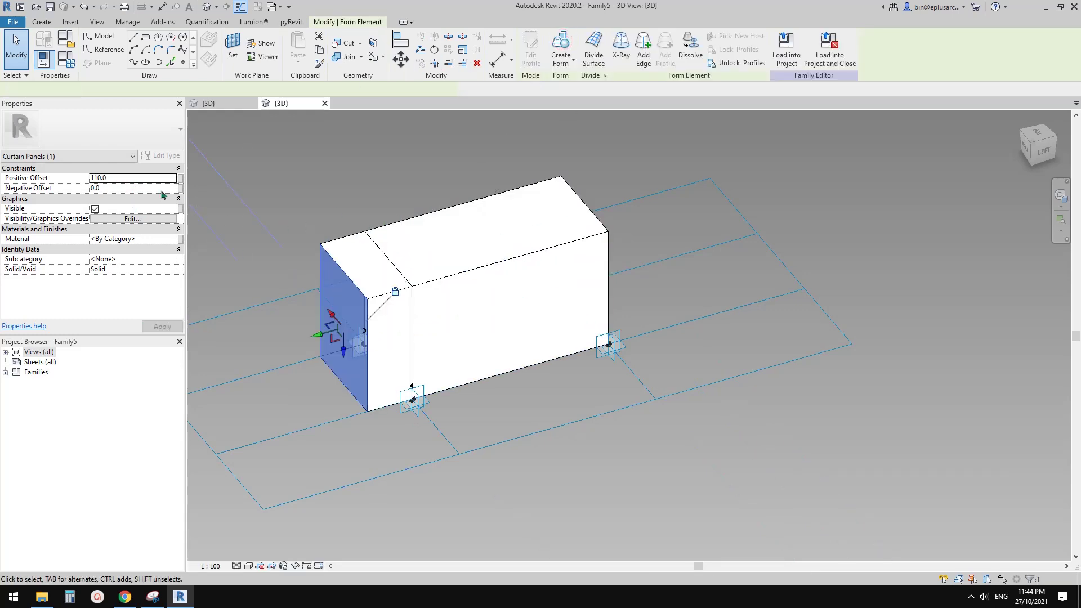
pyautogui.click(146, 178)
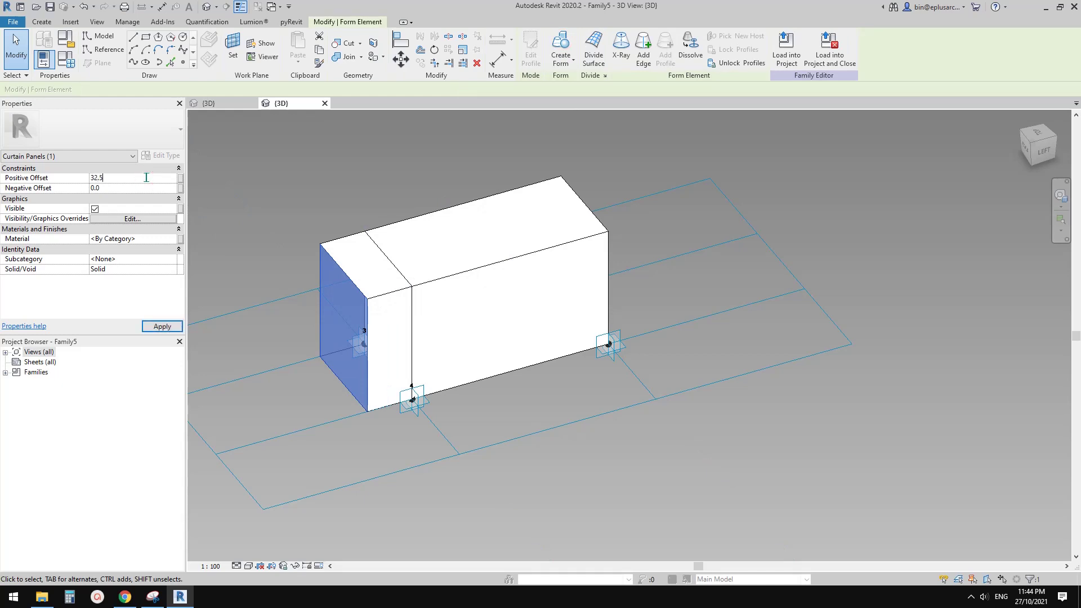
pyautogui.keyDown('shift'); pyautogui.moveTo(514, 208); pyautogui.dragTo(536, 405, button='middle'); pyautogui.keyUp('shift')
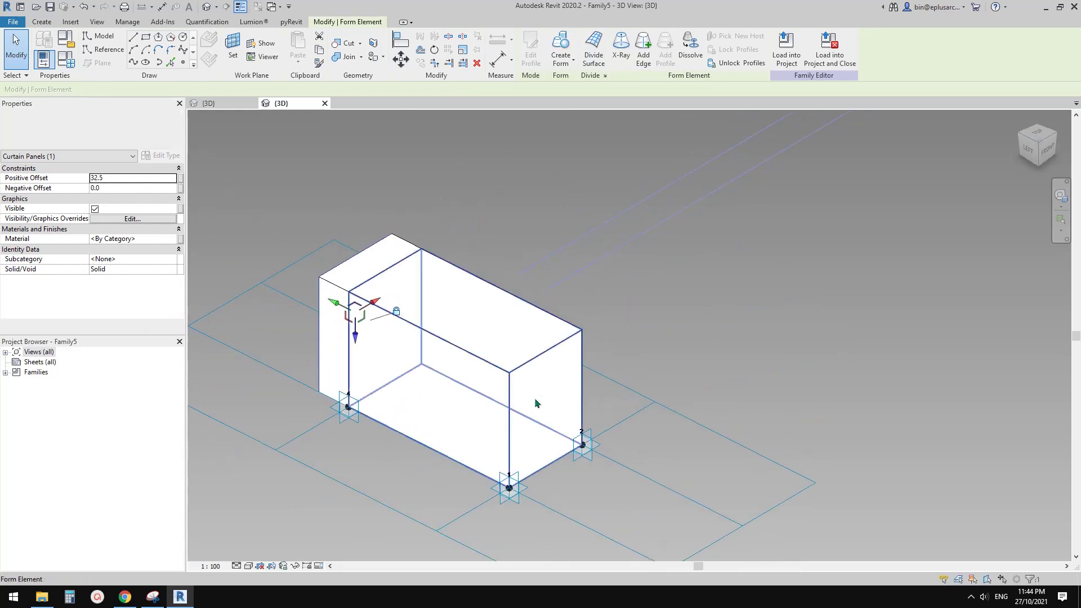
pyautogui.click(539, 402)
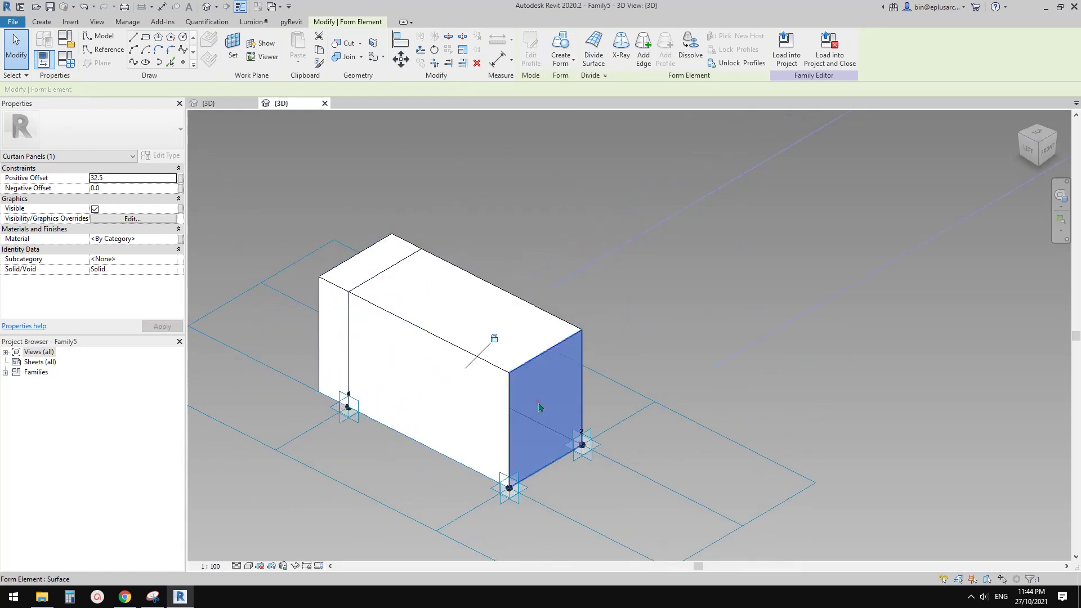
pyautogui.click(558, 45)
pyautogui.click(147, 177)
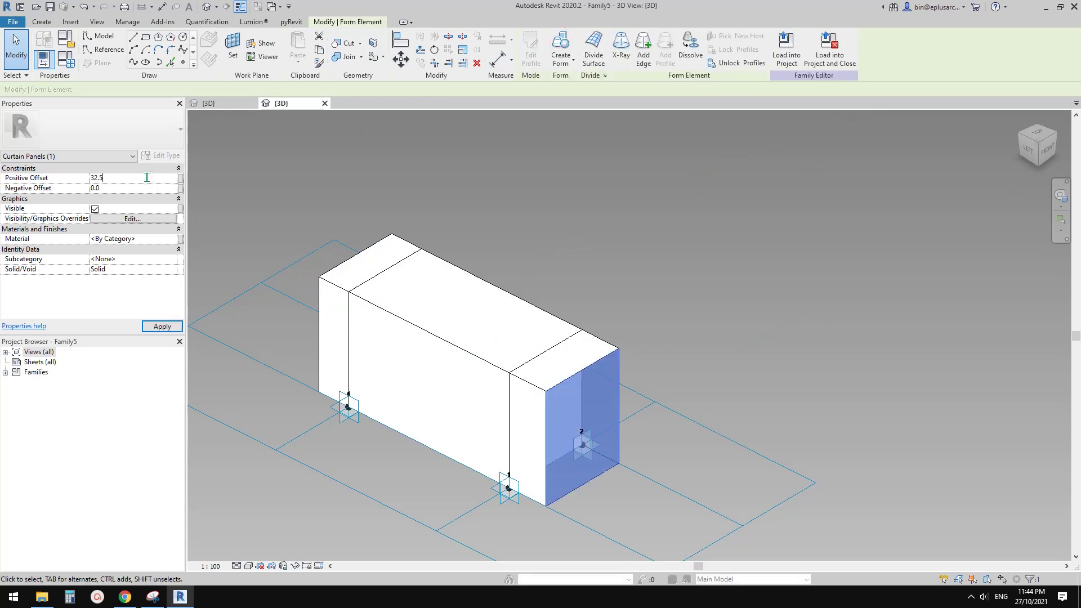
# Step: Join the two short-end forms to the central block
pyautogui.click(349, 56)
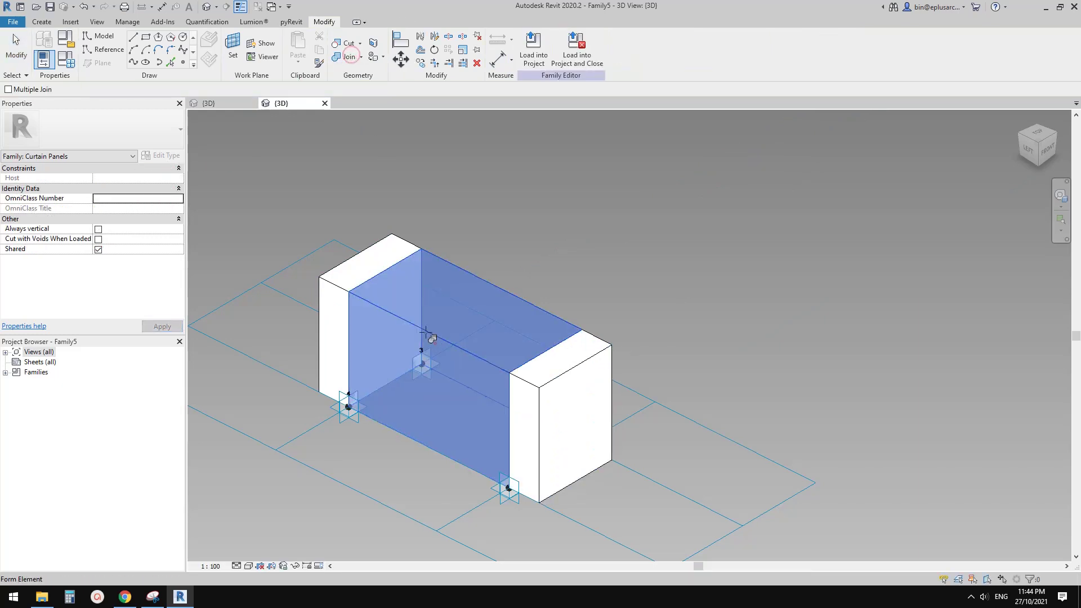
pyautogui.click(379, 262)
pyautogui.click(540, 357)
pyautogui.keyDown('shift'); pyautogui.moveTo(558, 366); pyautogui.dragTo(699, 345, button='middle'); pyautogui.keyUp('shift')
# Step: Load the brick into the divided surface family, overwriting the existing version, and apply Family5 under Rectangle Checkerboard to the surface
pyautogui.click(557, 65)
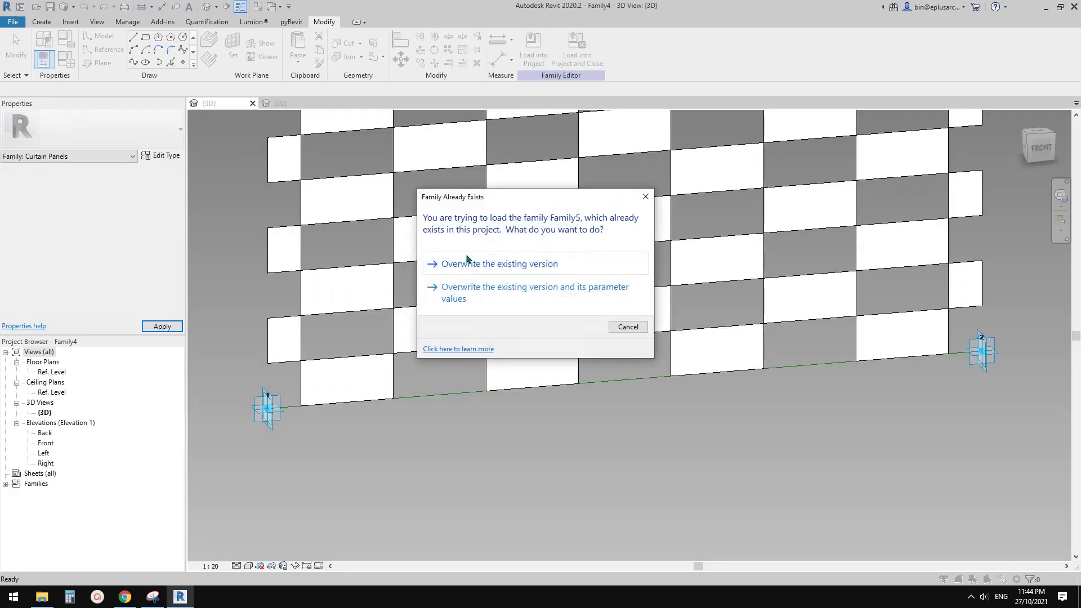
pyautogui.click(472, 260)
pyautogui.click(373, 208)
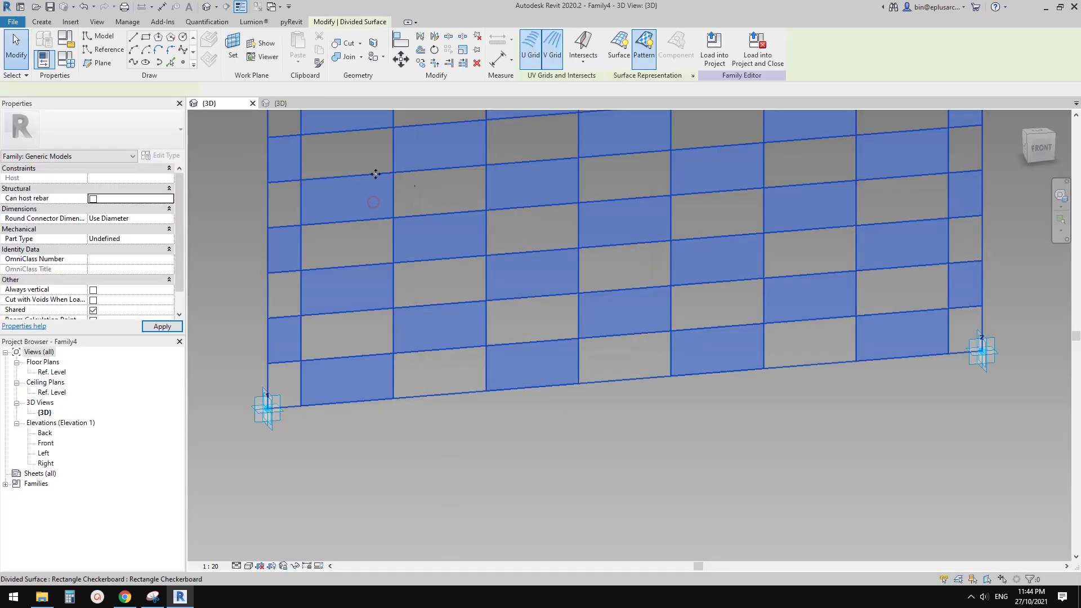
pyautogui.click(132, 140)
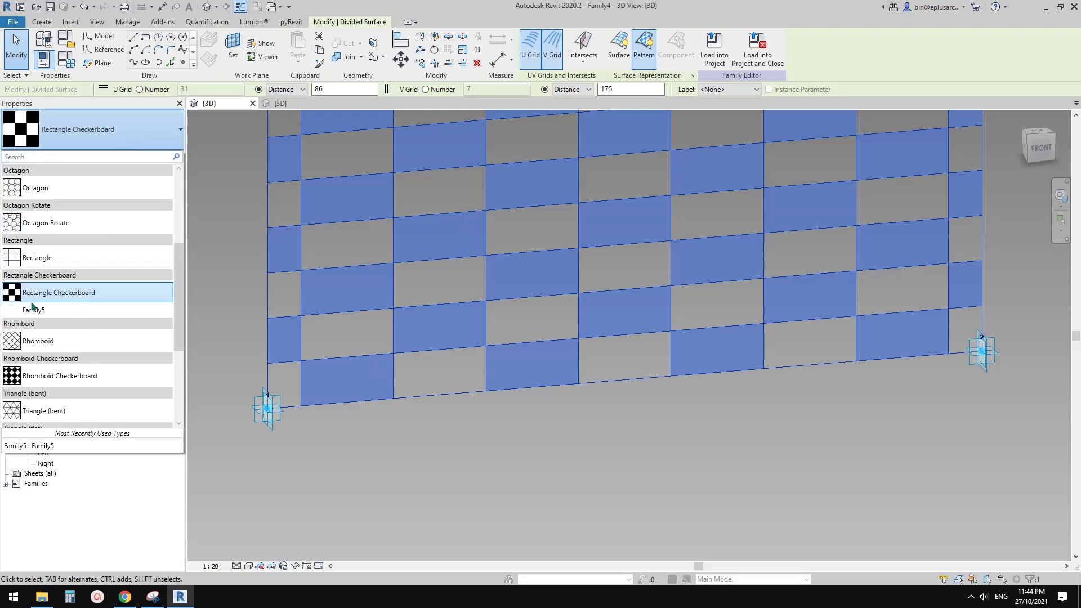
pyautogui.moveTo(42, 297)
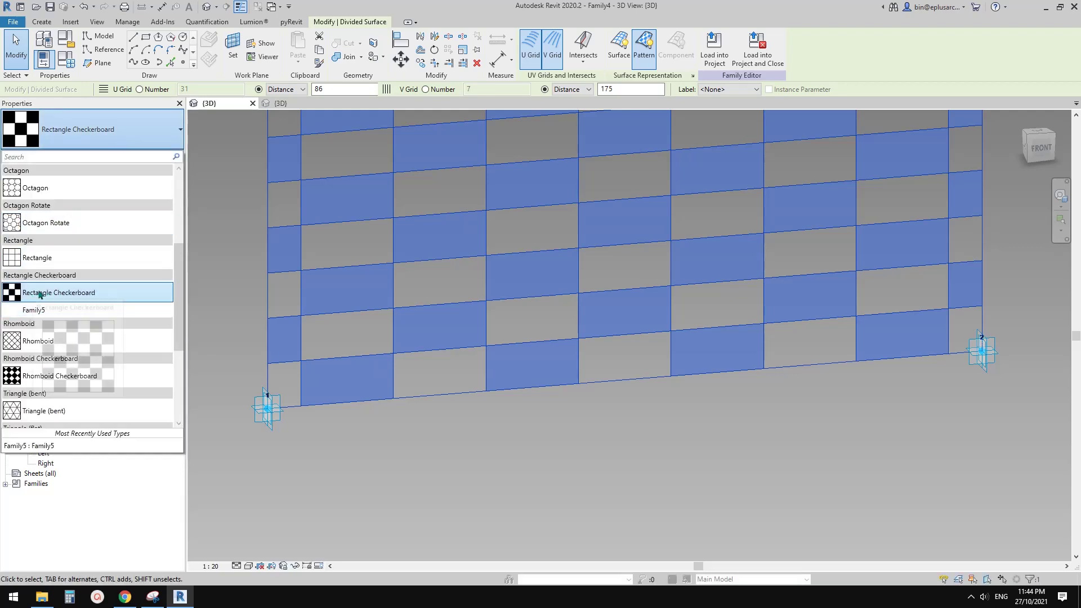
pyautogui.scroll(-1, 32, 295)
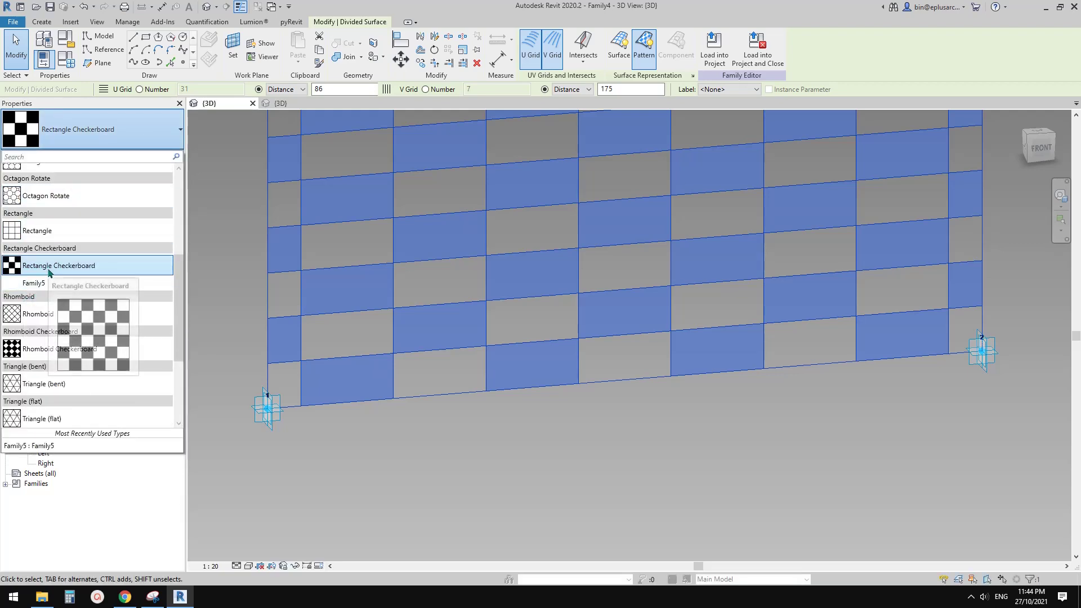
pyautogui.click(40, 284)
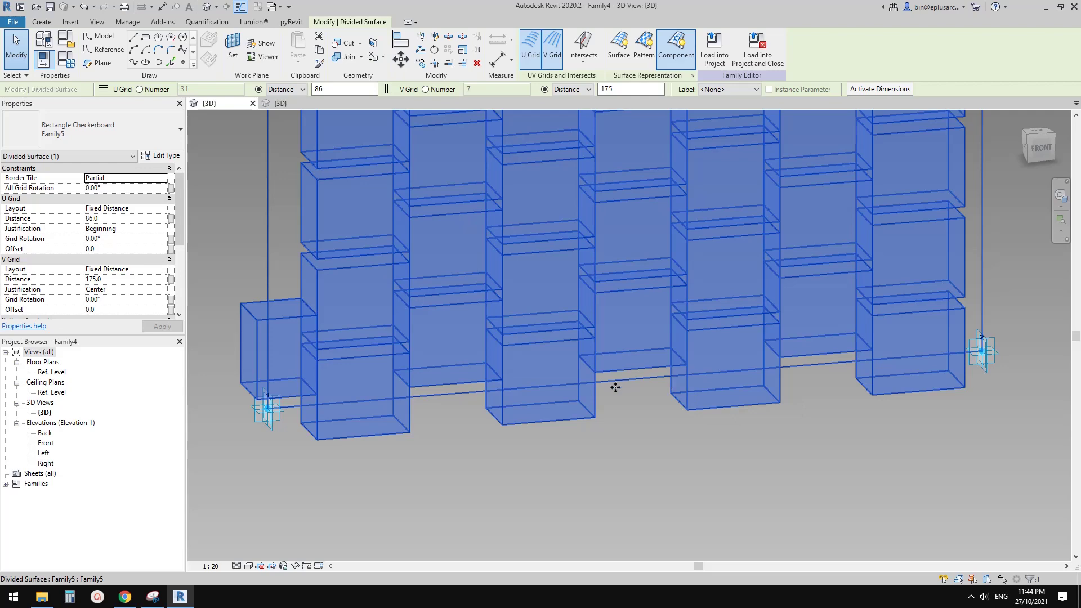
pyautogui.moveTo(615, 387)
pyautogui.keyDown('shift'); pyautogui.mouseDown(button='middle')
pyautogui.moveTo(635, 400)
pyautogui.moveTo(598, 384)
pyautogui.mouseUp(button='middle'); pyautogui.keyUp('shift')
pyautogui.press('Escape')
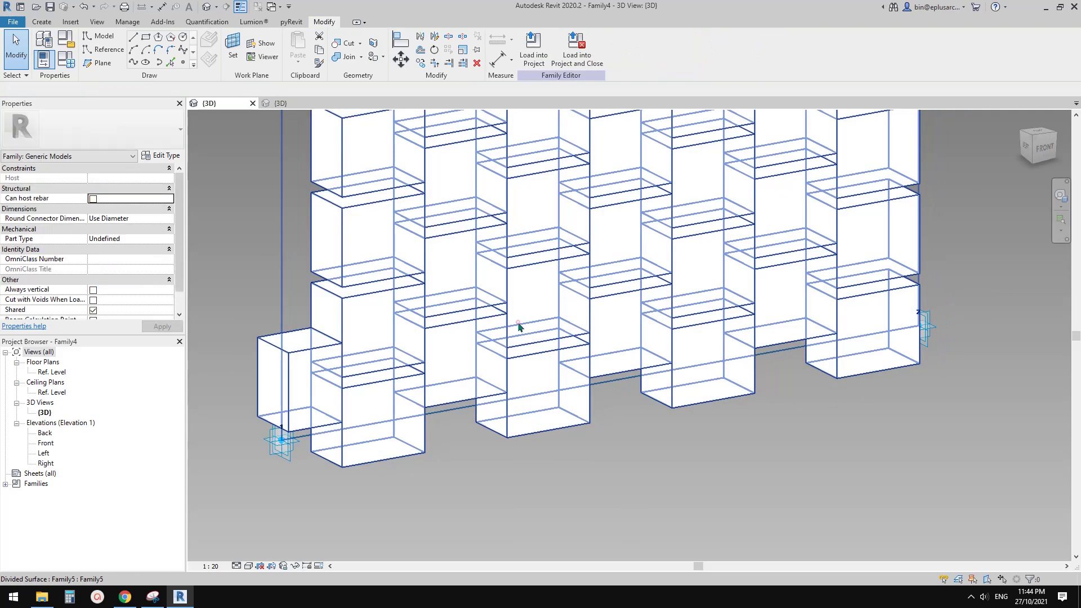
pyautogui.click(518, 327)
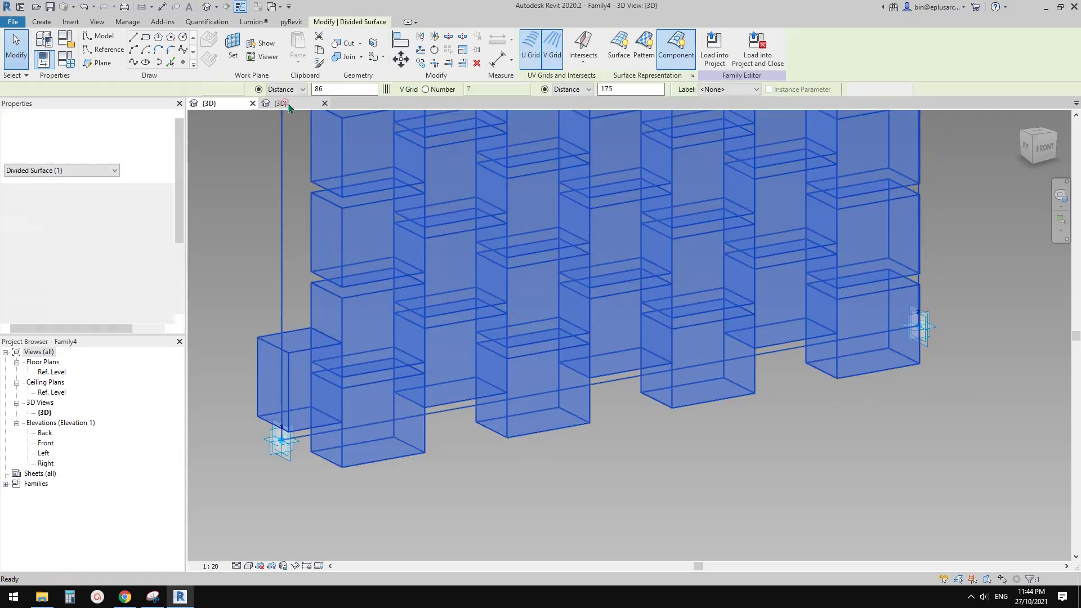
# Step: Return to the brick family and delete the forms at both short ends of the central block
pyautogui.click(289, 106)
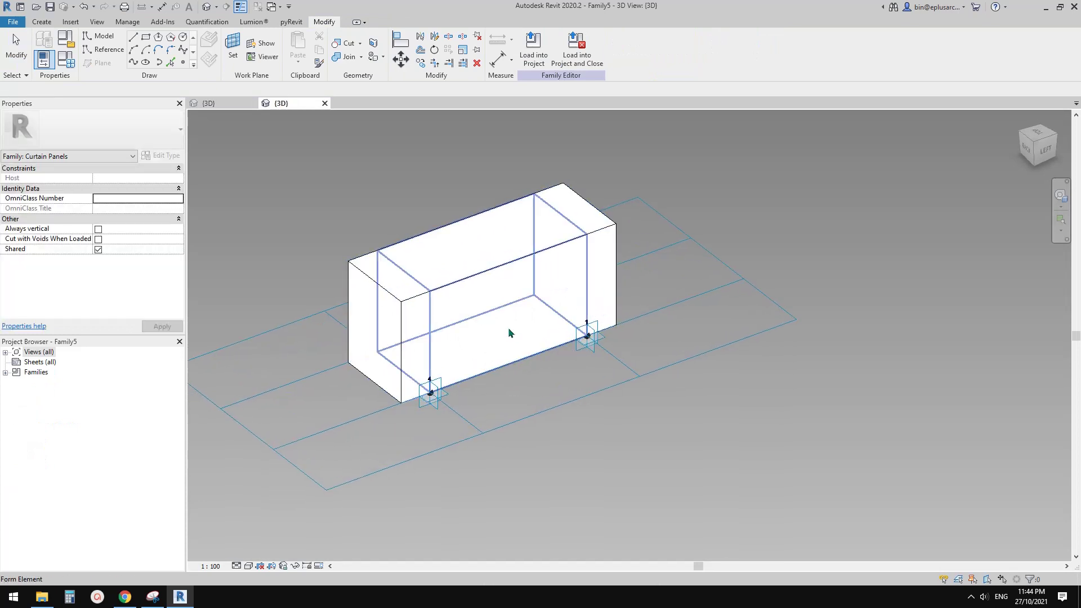
pyautogui.click(482, 289)
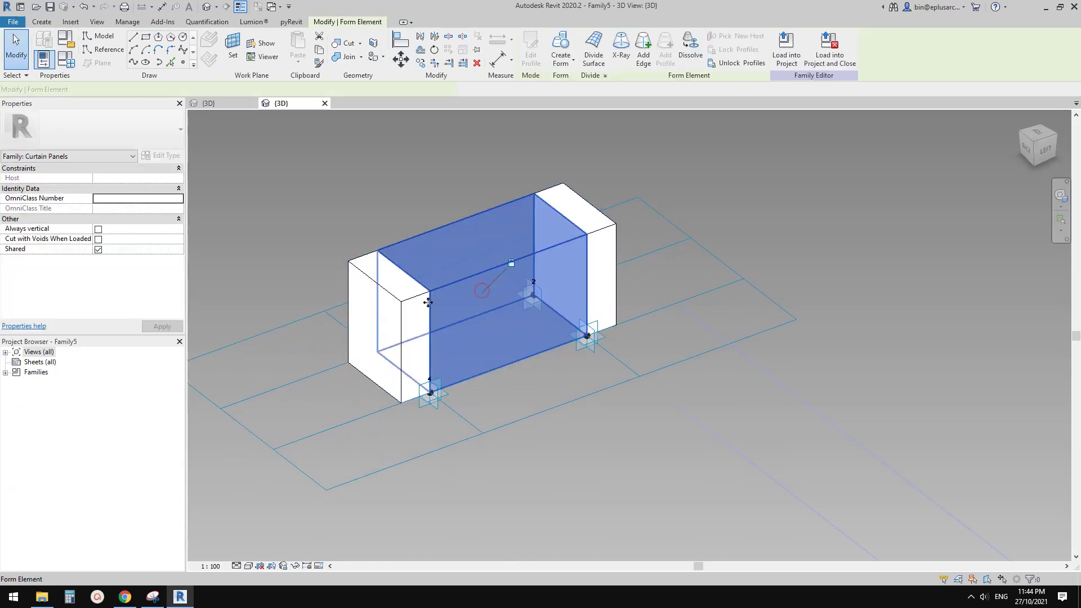
pyautogui.click(383, 305)
pyautogui.press('Delete')
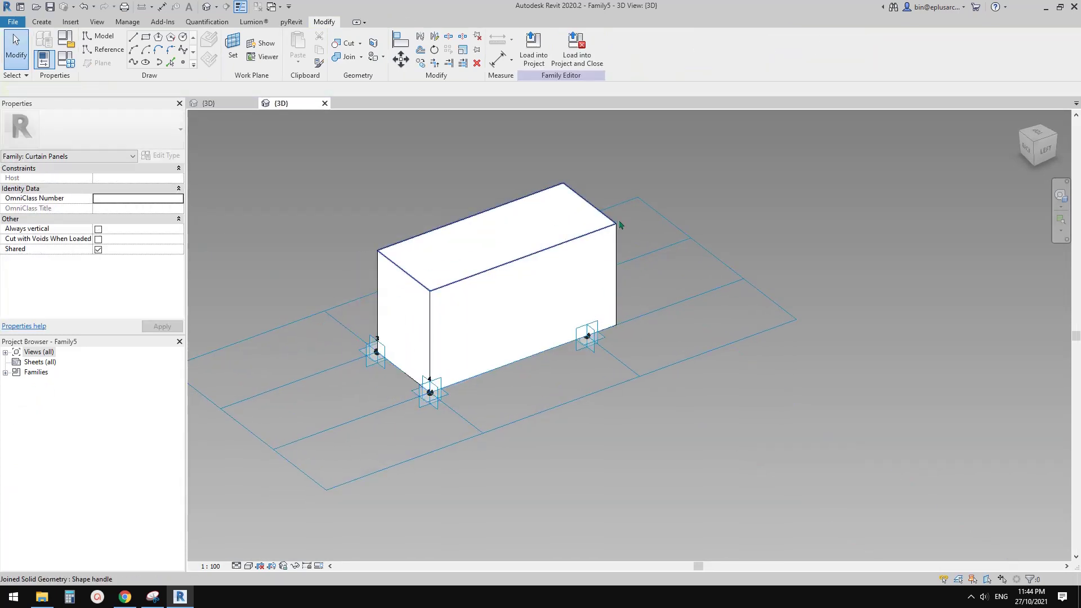
pyautogui.click(615, 214)
pyautogui.press('Delete')
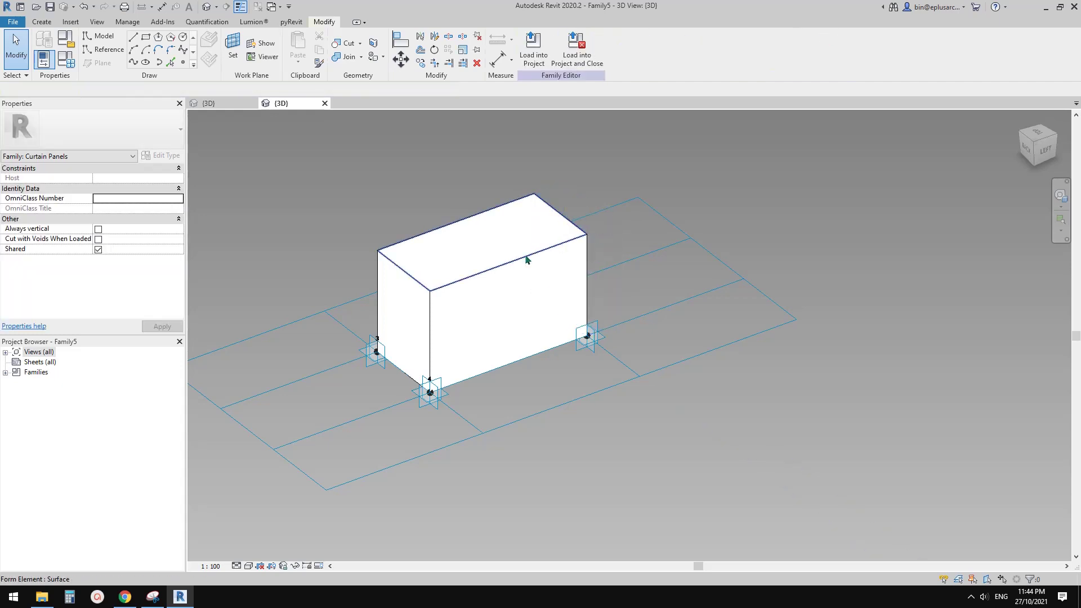
# Step: Create a solid form from each long side face of the central block, each with a positive offset of 32.5 mm
pyautogui.keyDown('shift'); pyautogui.moveTo(526, 259); pyautogui.dragTo(744, 256, button='middle'); pyautogui.keyUp('shift')
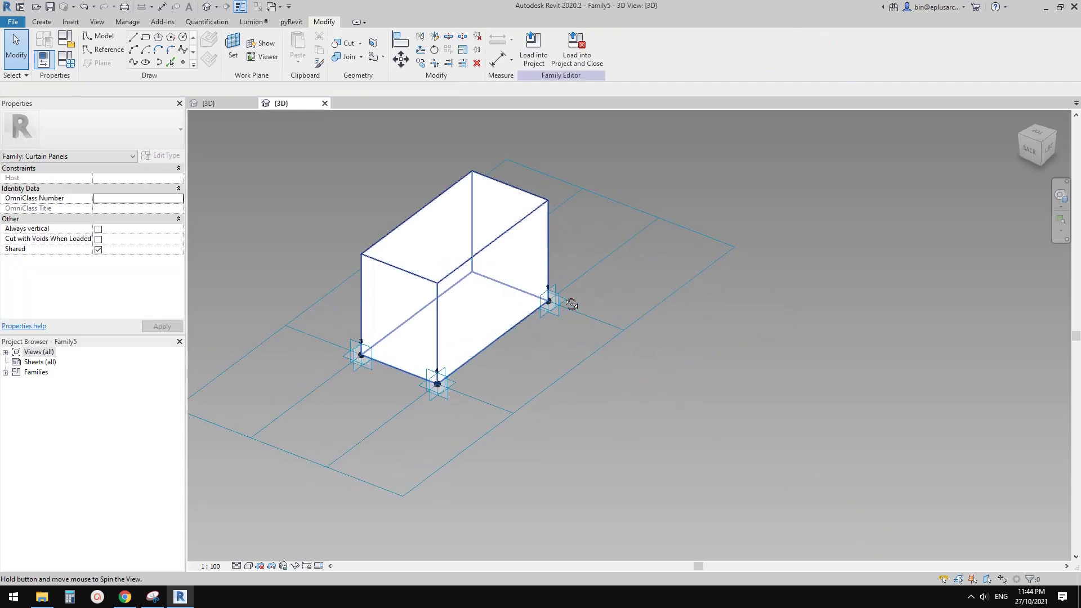
pyautogui.click(718, 264)
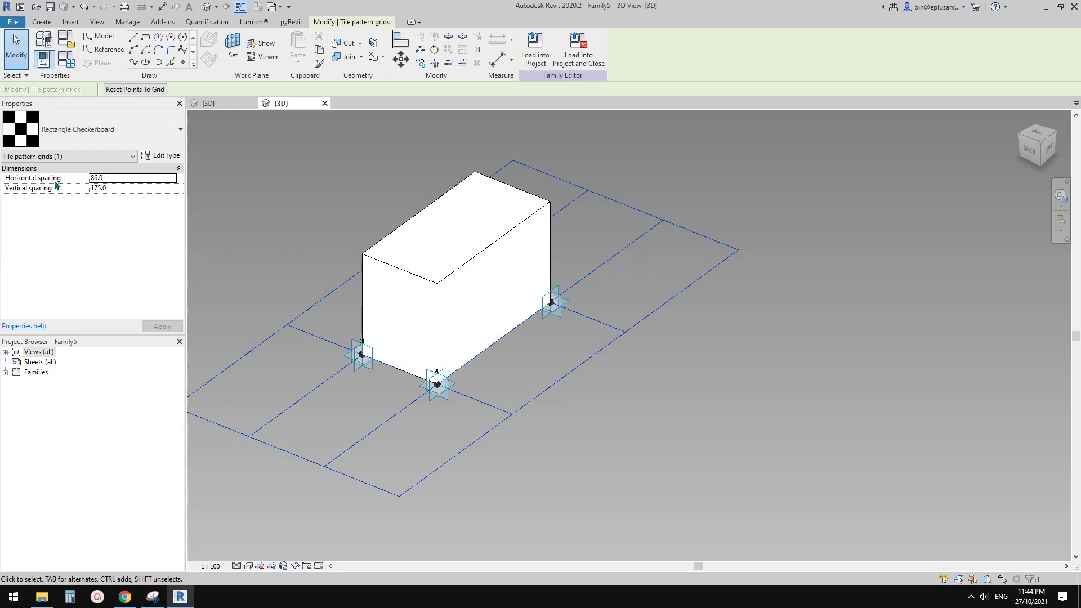
pyautogui.press('Escape')
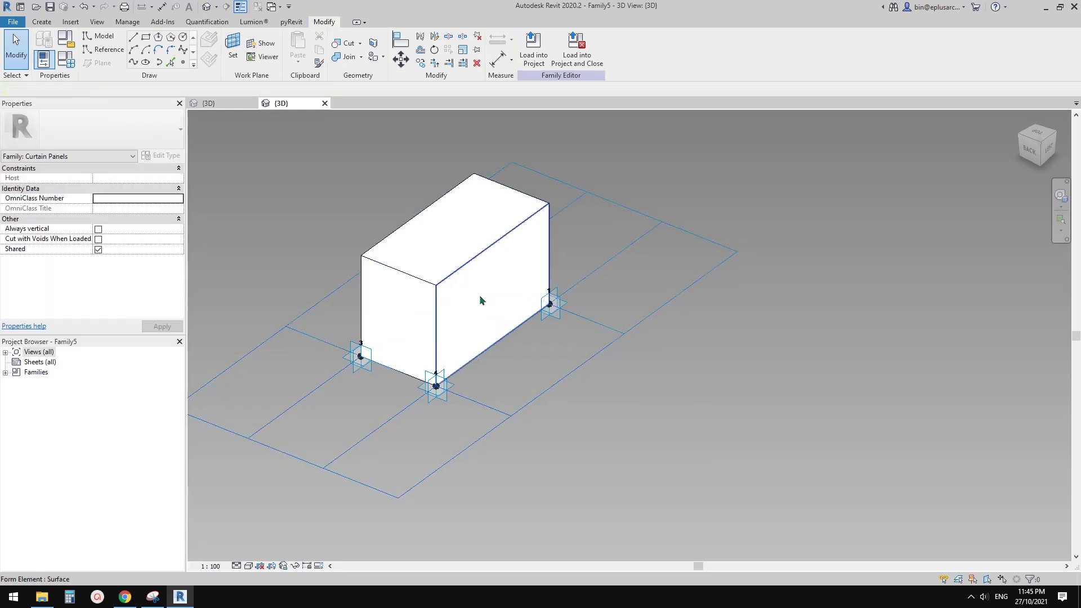
pyautogui.click(484, 277)
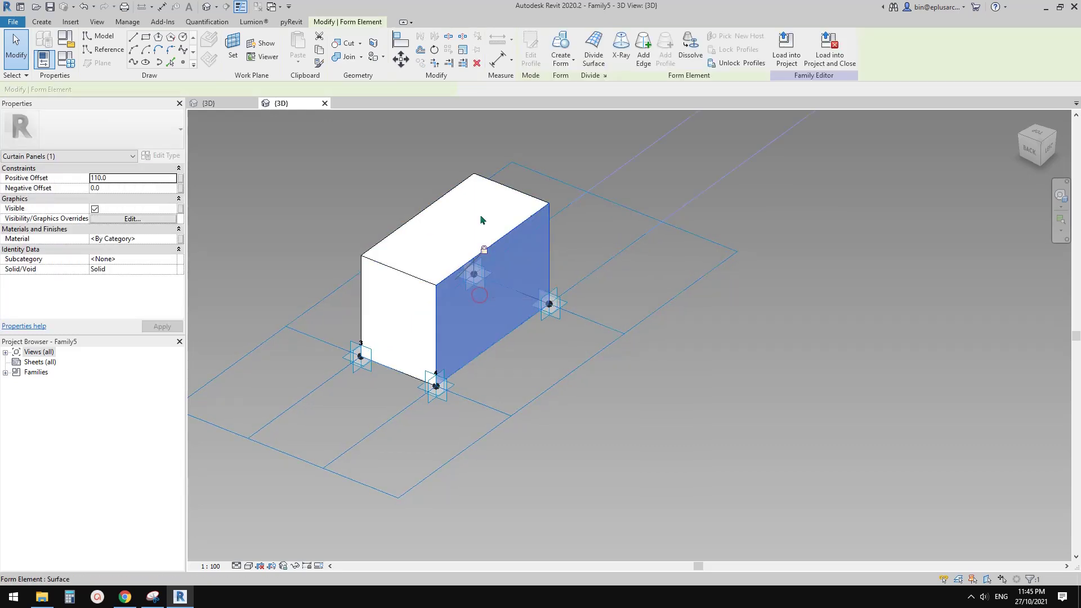
pyautogui.click(561, 47)
pyautogui.click(121, 177)
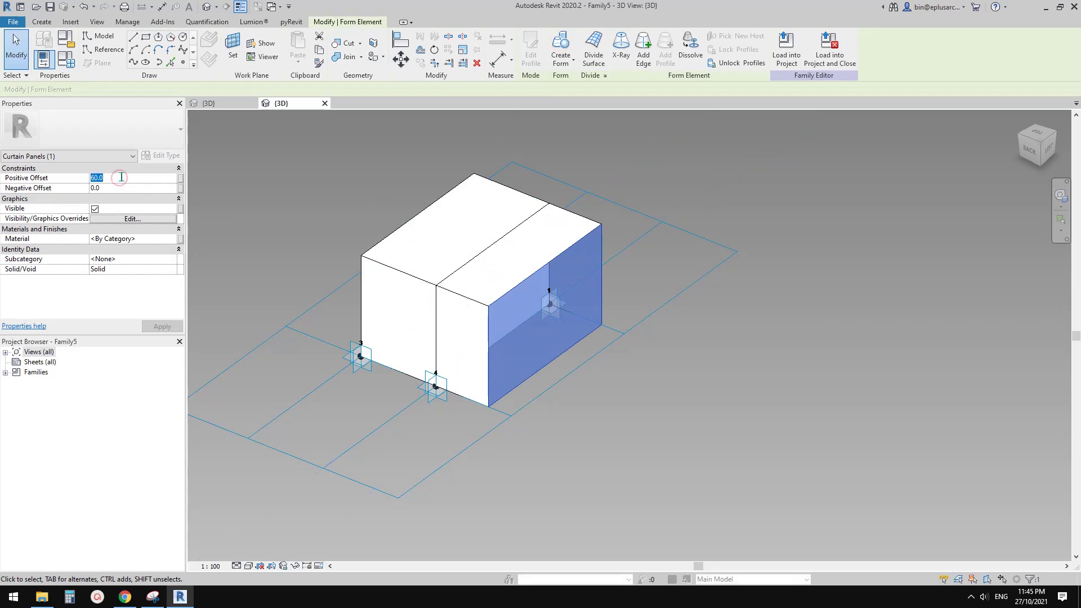
pyautogui.keyDown('shift'); pyautogui.moveTo(445, 232); pyautogui.dragTo(642, 223, button='middle'); pyautogui.keyUp('shift')
pyautogui.click(427, 321)
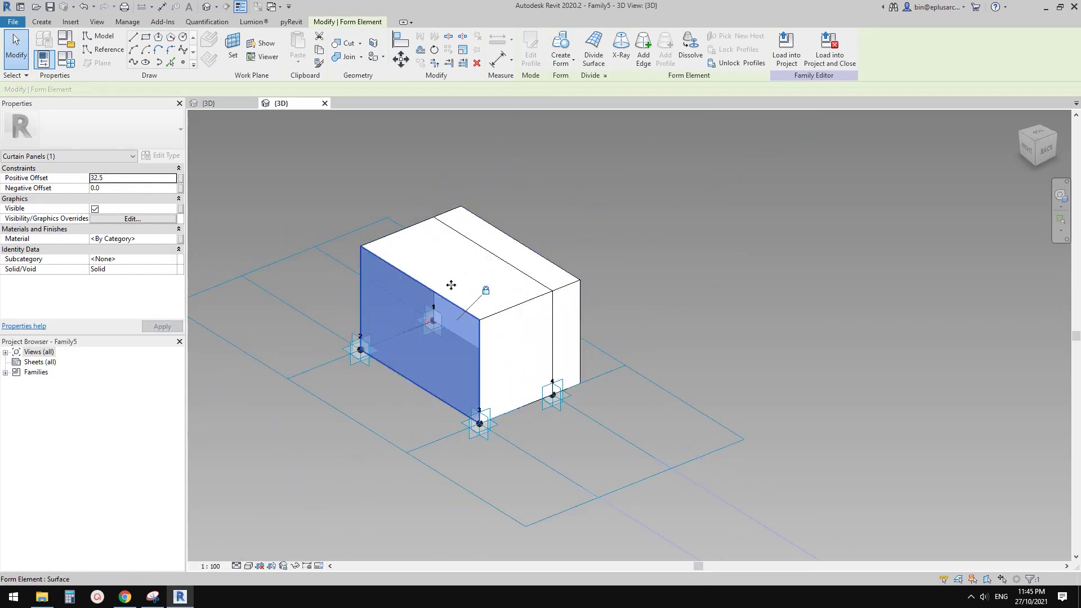
pyautogui.click(562, 48)
pyautogui.click(154, 177)
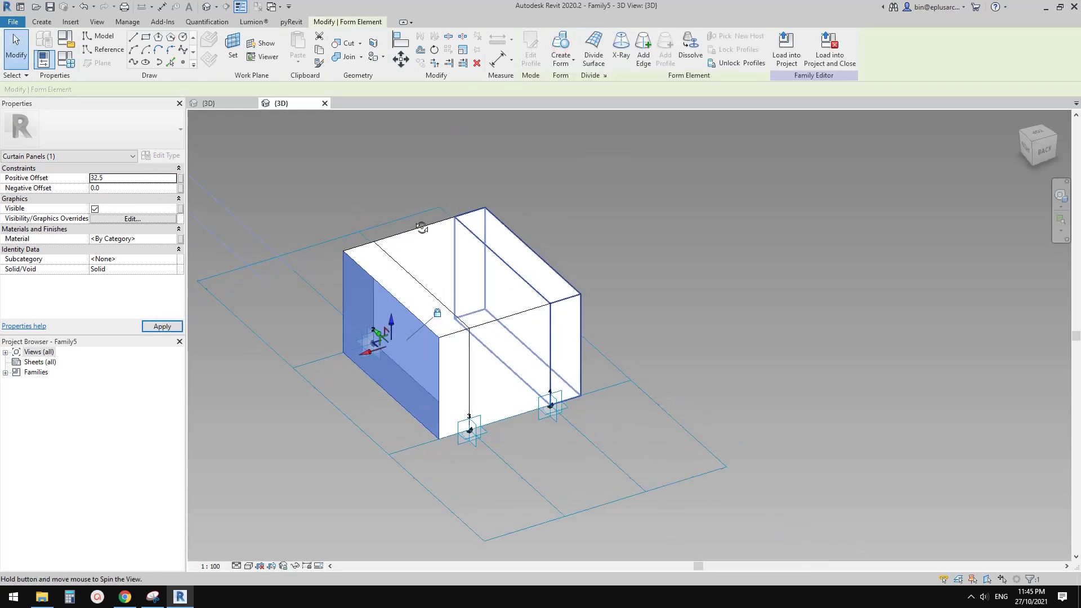
# Step: Join both long-side forms to the central block to make one continuous brick
pyautogui.click(340, 59)
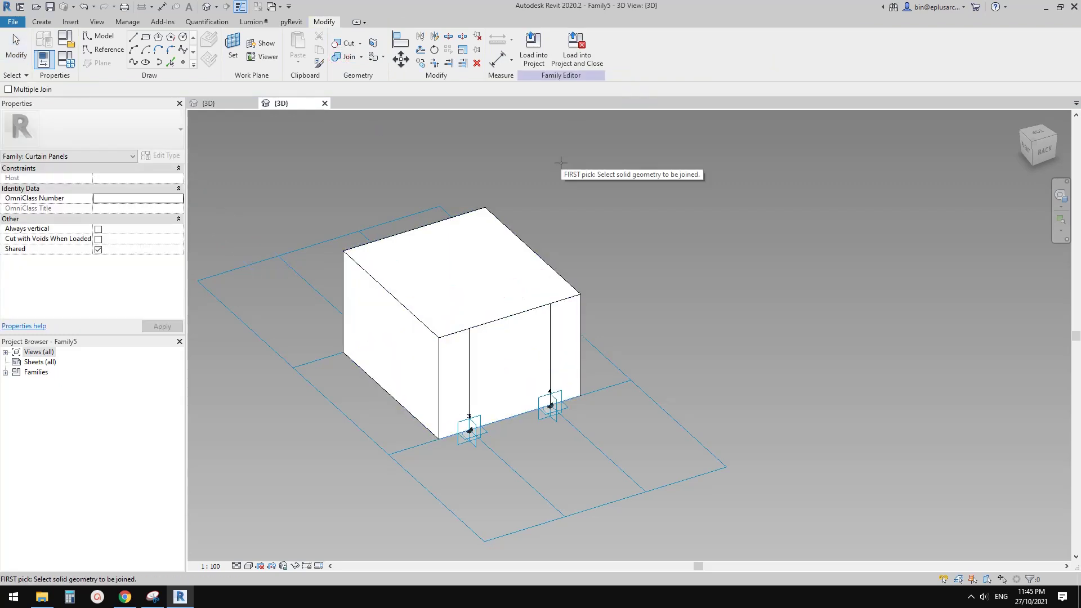
pyautogui.keyDown('shift'); pyautogui.moveTo(602, 326); pyautogui.dragTo(517, 339, button='middle'); pyautogui.keyUp('shift')
pyautogui.press('Escape')
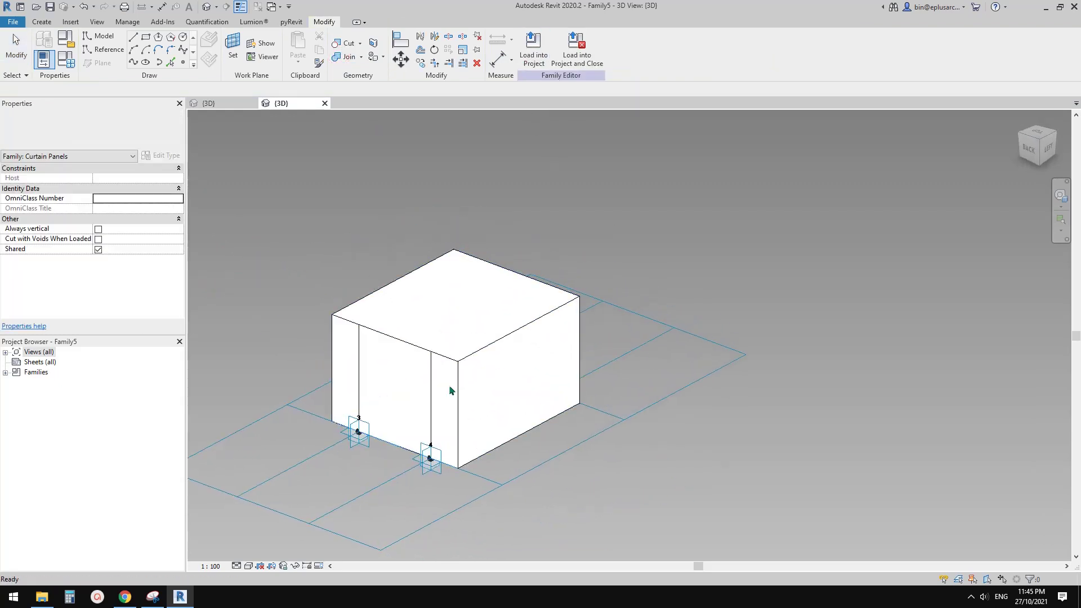
pyautogui.moveTo(534, 383)
pyautogui.keyDown('shift'); pyautogui.mouseDown(button='middle')
pyautogui.moveTo(369, 360)
pyautogui.moveTo(669, 333)
pyautogui.moveTo(620, 357)
pyautogui.moveTo(524, 373)
pyautogui.mouseUp(button='middle'); pyautogui.keyUp('shift')
pyautogui.moveTo(389, 381); pyautogui.dragTo(427, 372, button='middle')
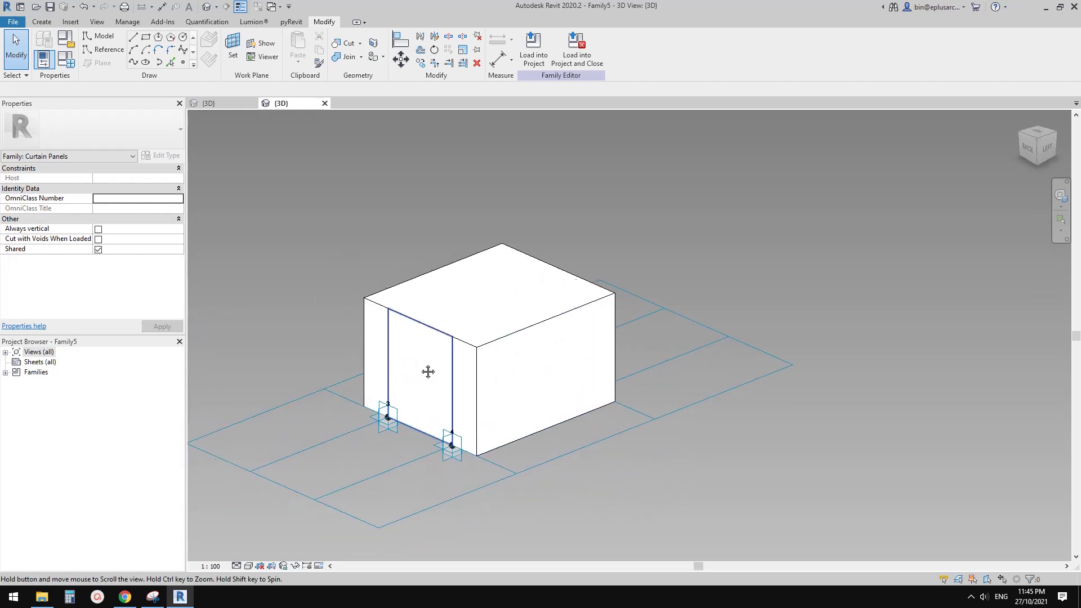
pyautogui.scroll(1, 410, 368)
pyautogui.press('a')
pyautogui.press('a')
pyautogui.press('l')
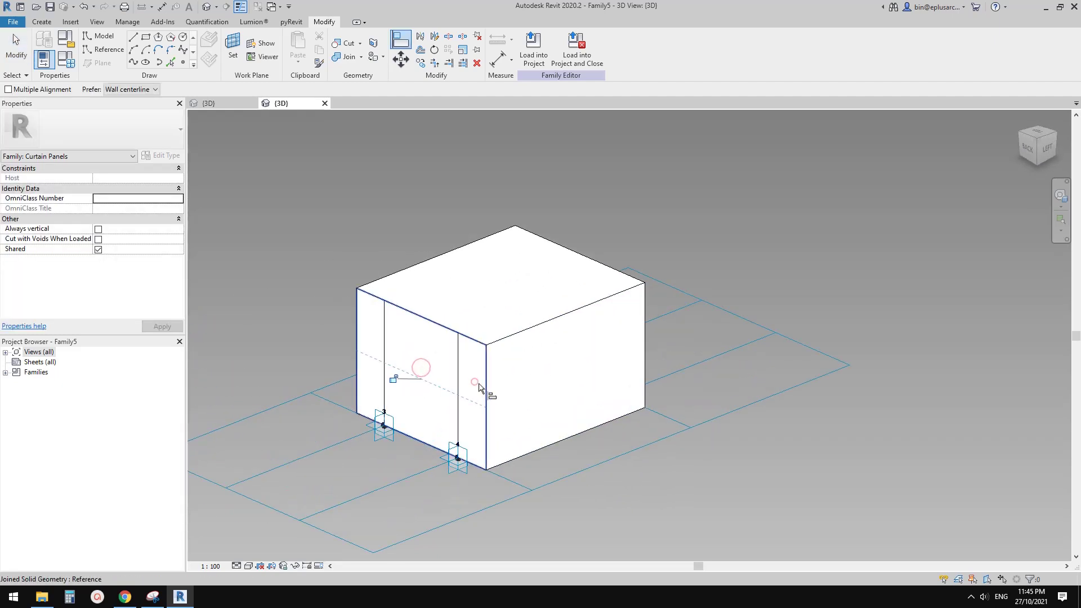
pyautogui.press('Escape')
pyautogui.click(459, 381)
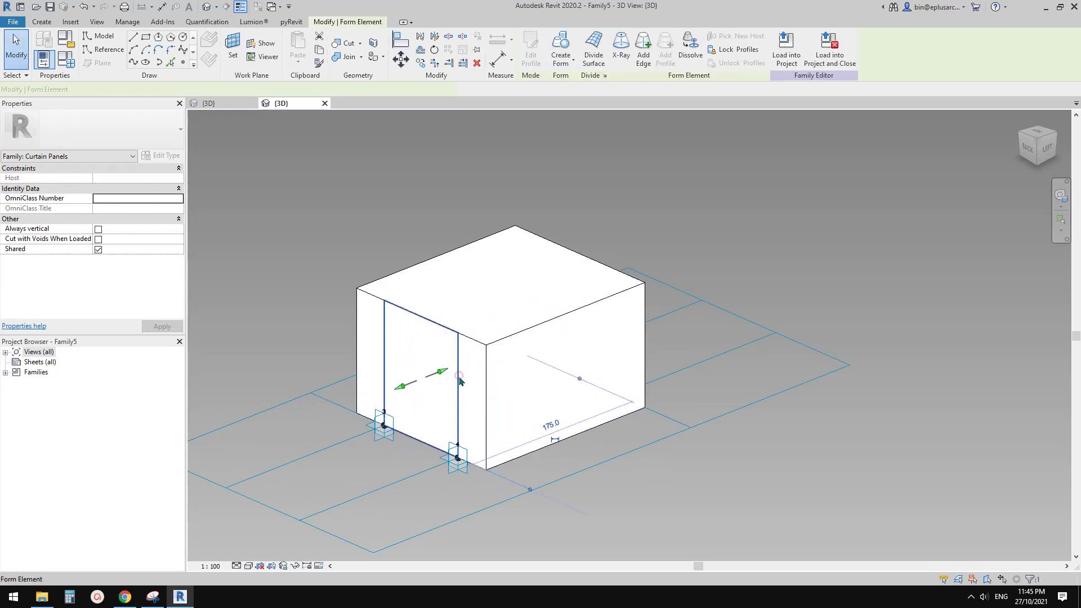
pyautogui.keyDown('shift'); pyautogui.moveTo(459, 381); pyautogui.dragTo(444, 399, button='middle'); pyautogui.keyUp('shift')
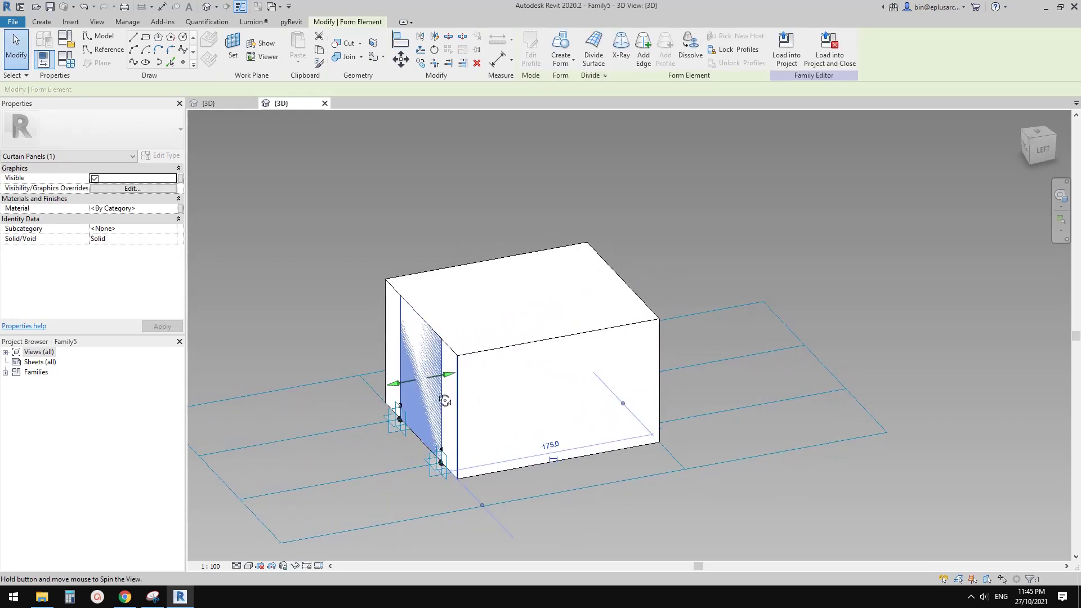
pyautogui.press('Escape')
pyautogui.click(421, 357)
pyautogui.keyDown('shift'); pyautogui.moveTo(421, 357); pyautogui.dragTo(483, 355, button='middle'); pyautogui.keyUp('shift')
pyautogui.press('Escape')
# Step: Load the joined brick into the divided surface family, overwriting the existing version
pyautogui.click(531, 57)
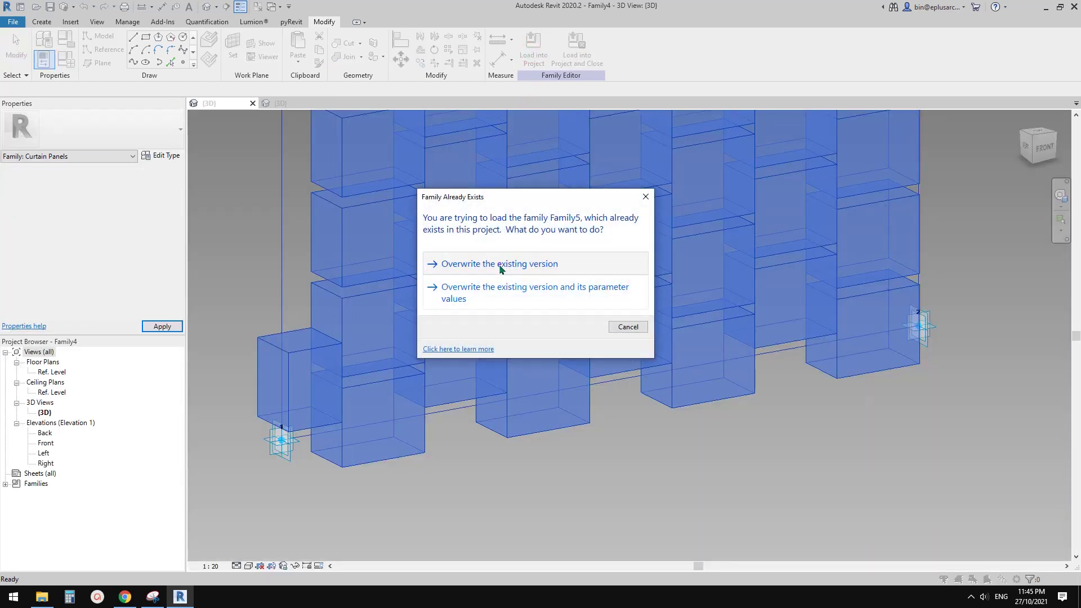
pyautogui.click(489, 264)
pyautogui.moveTo(586, 342); pyautogui.dragTo(578, 313, button='middle')
pyautogui.scroll(-2, 588, 329)
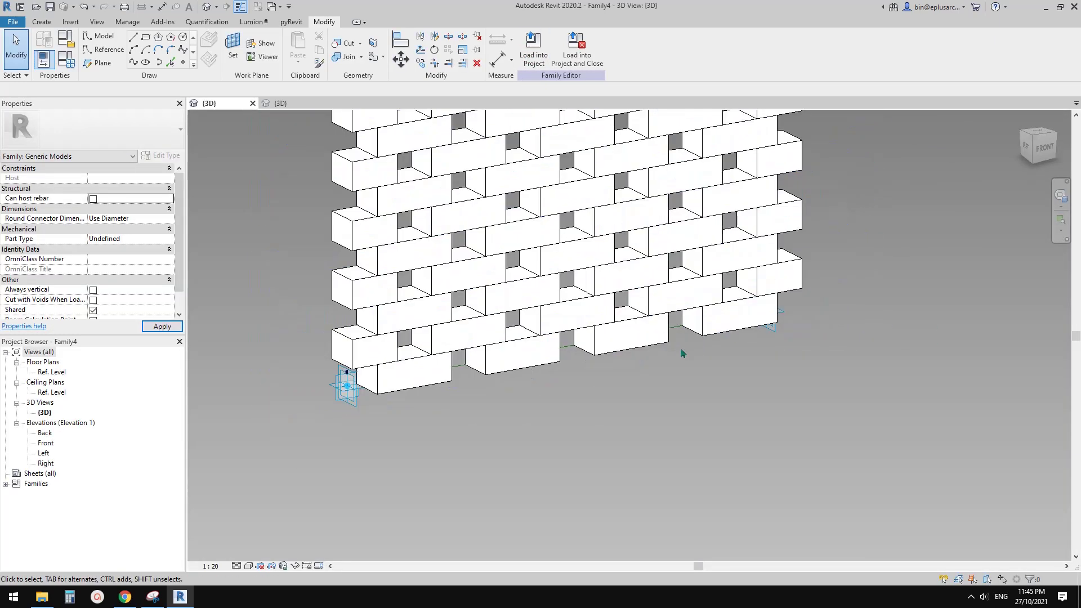
# Step: Flex the screen's width by moving adaptive point 2 outward, inward and back near its starting position
pyautogui.keyDown('shift'); pyautogui.moveTo(683, 355); pyautogui.dragTo(647, 419, button='middle'); pyautogui.keyUp('shift')
pyautogui.scroll(-1, 655, 349)
pyautogui.scroll(-2, 655, 351)
pyautogui.scroll(-2, 583, 369)
pyautogui.scroll(2, 591, 403)
pyautogui.click(671, 455)
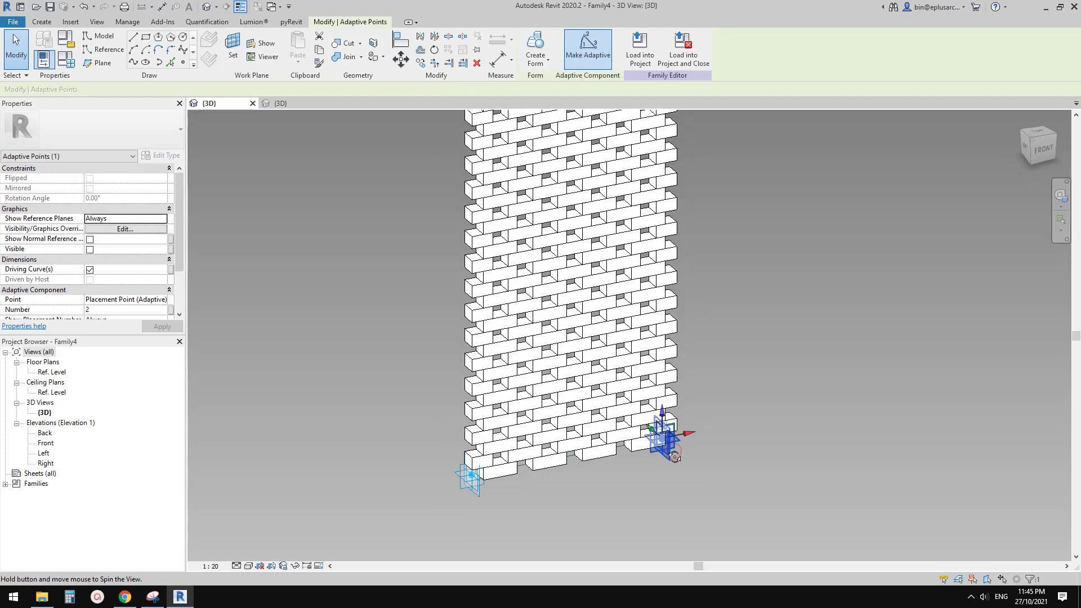
pyautogui.keyDown('shift'); pyautogui.moveTo(672, 454); pyautogui.dragTo(664, 472, button='middle'); pyautogui.keyUp('shift')
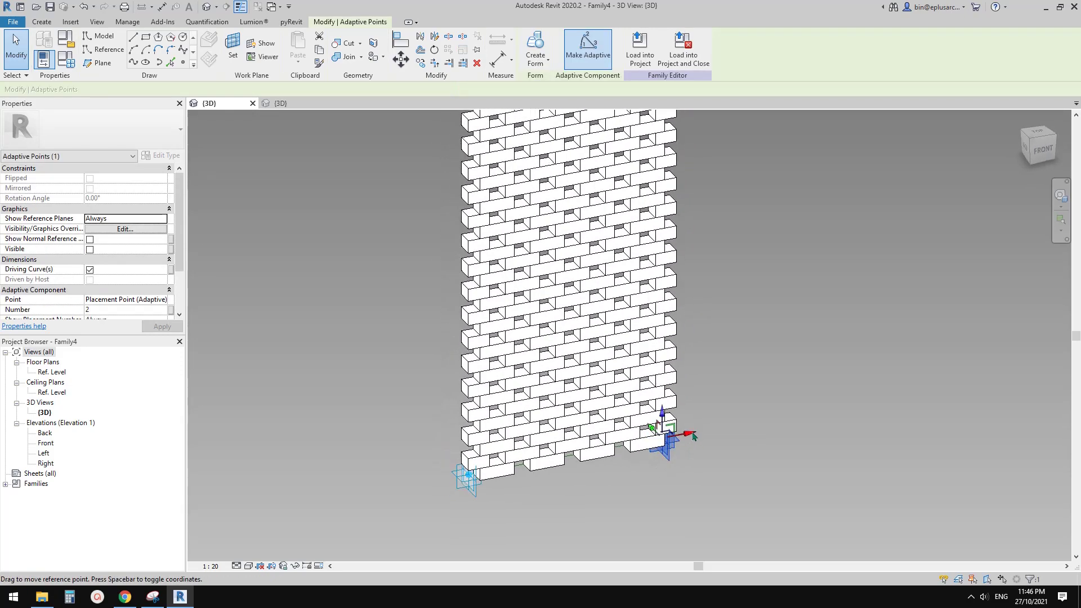
pyautogui.moveTo(691, 433); pyautogui.dragTo(791, 417)
pyautogui.moveTo(804, 418); pyautogui.dragTo(662, 430)
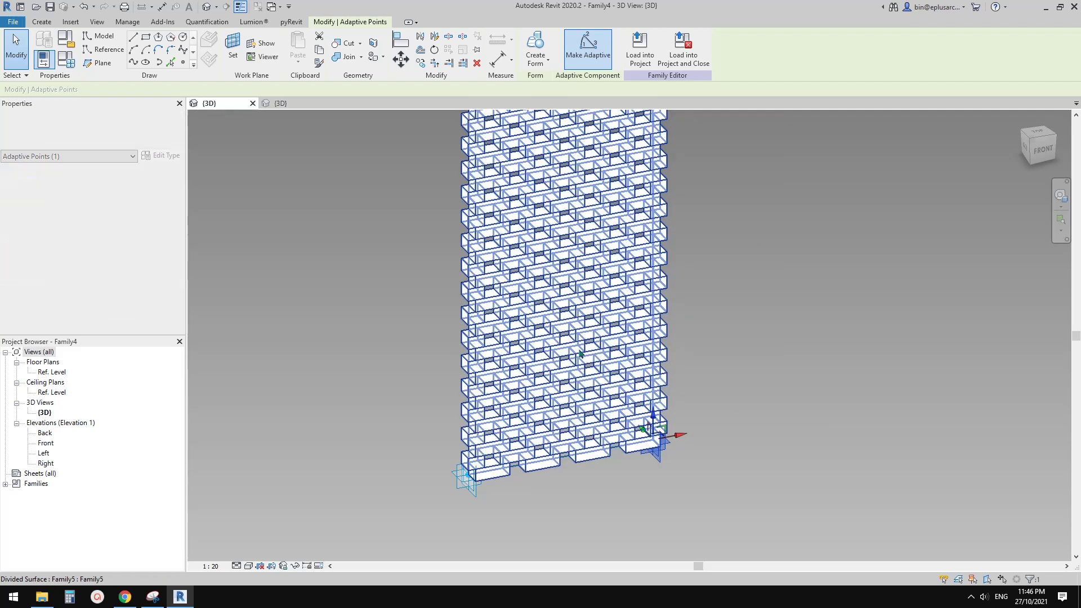
pyautogui.moveTo(786, 417); pyautogui.dragTo(694, 431)
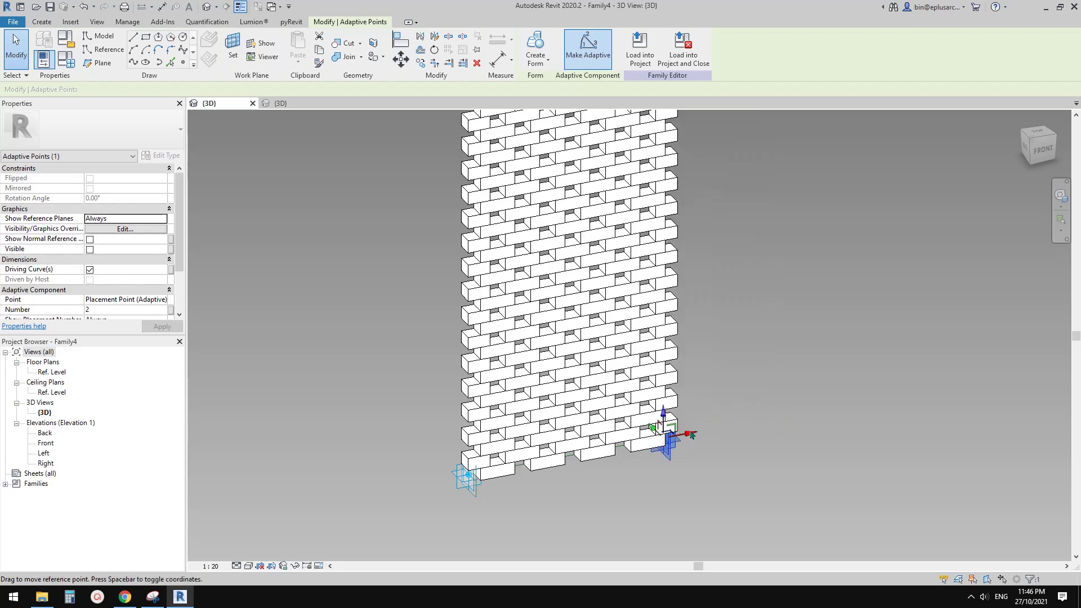
# Step: Turn on the surface representation of the divided brick screen in addition to its component
pyautogui.scroll(-1, 579, 336)
pyautogui.moveTo(590, 442); pyautogui.dragTo(598, 475, button='middle')
pyautogui.keyDown('shift'); pyautogui.moveTo(586, 431); pyautogui.dragTo(594, 430, button='middle'); pyautogui.keyUp('shift')
pyautogui.click(594, 434)
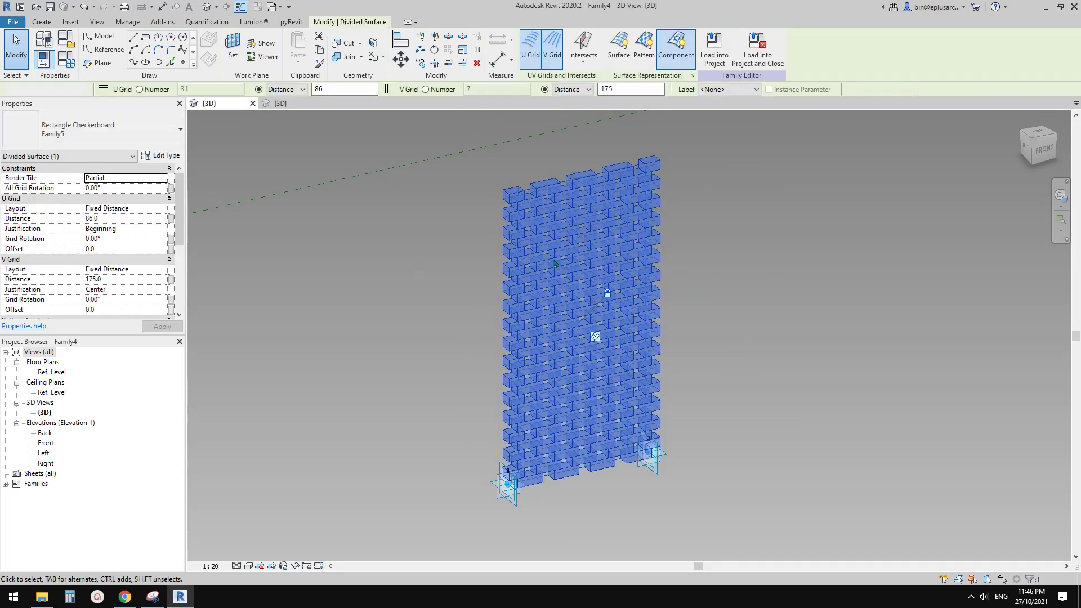
pyautogui.press('Escape')
pyautogui.click(557, 241)
pyautogui.click(420, 234)
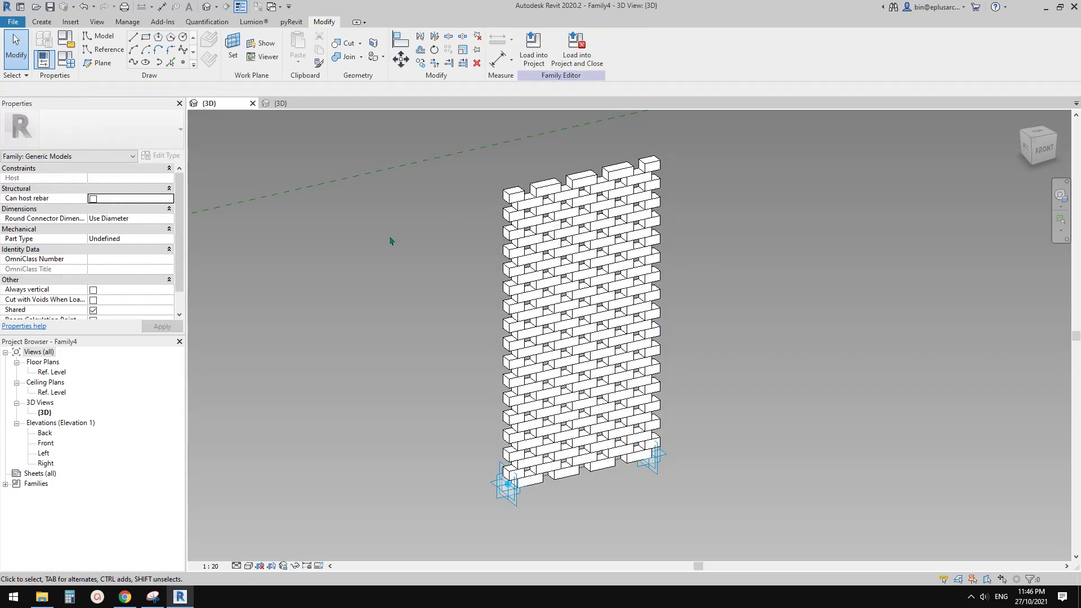
pyautogui.moveTo(389, 238); pyautogui.dragTo(404, 240, button='middle')
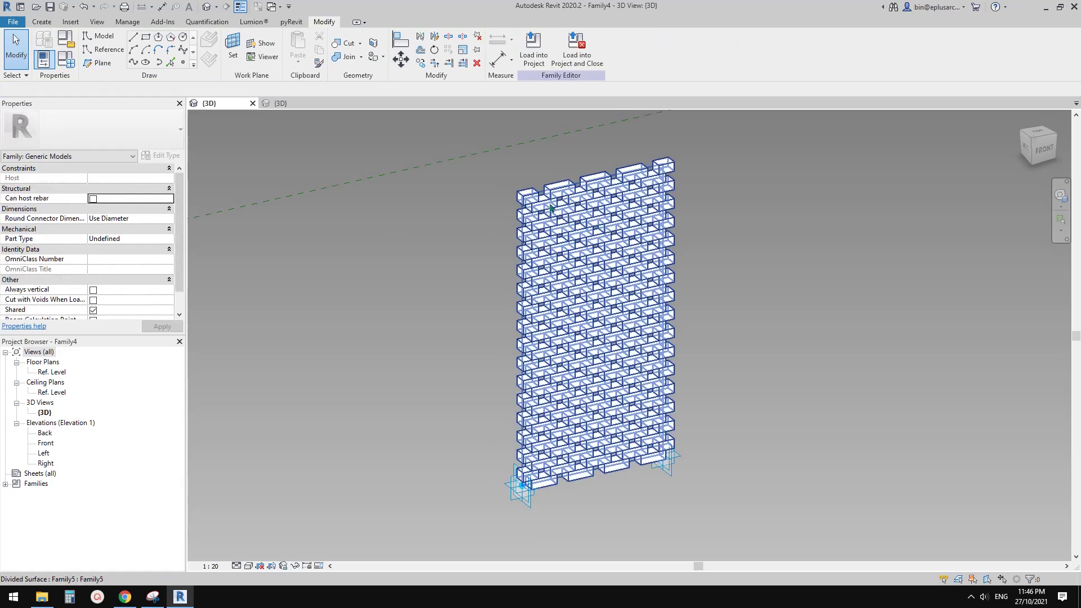
pyautogui.click(581, 218)
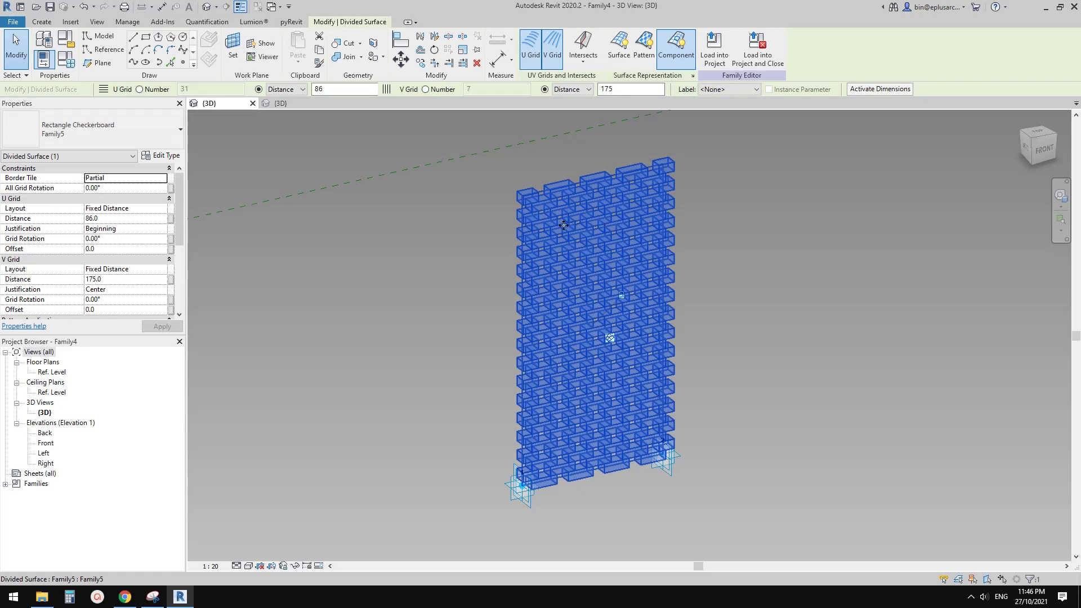
pyautogui.click(619, 57)
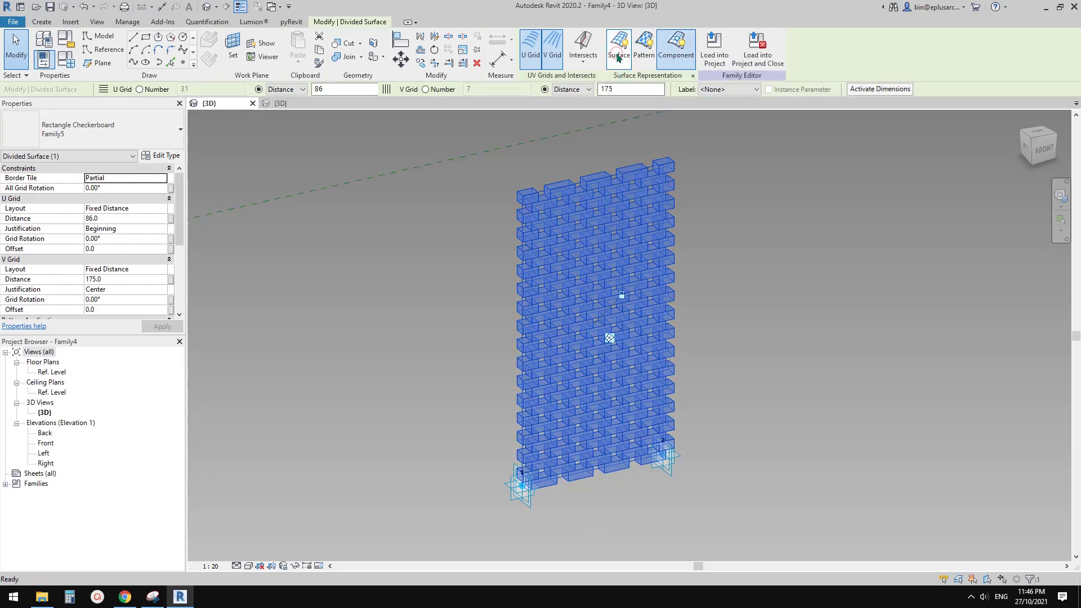
# Step: Check the height parameter association of the underlying form, and apply 2100 to the family parameter H
pyautogui.click(544, 193)
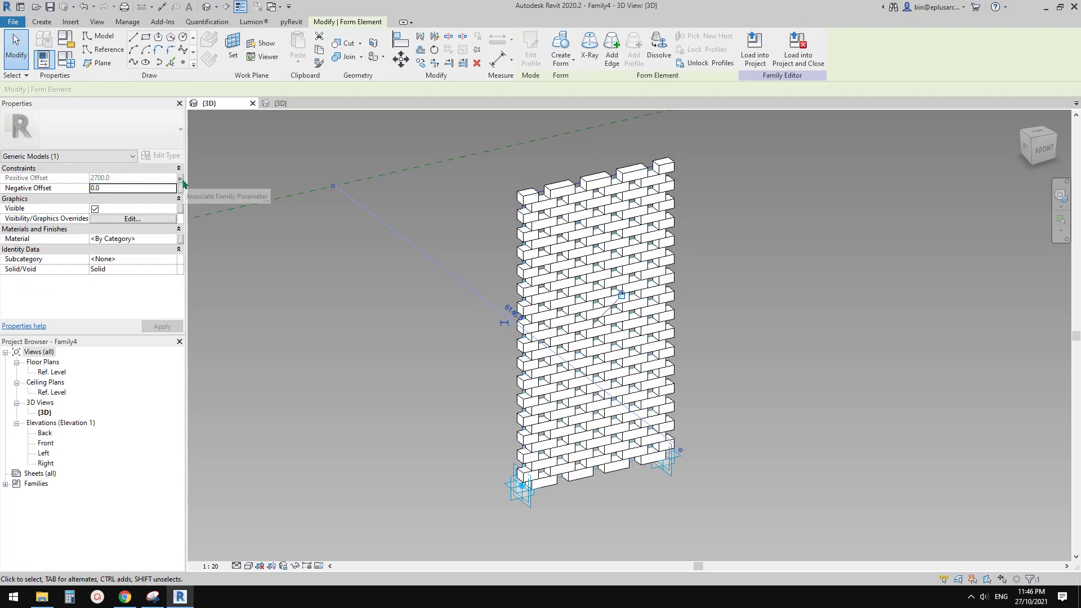
pyautogui.click(394, 186)
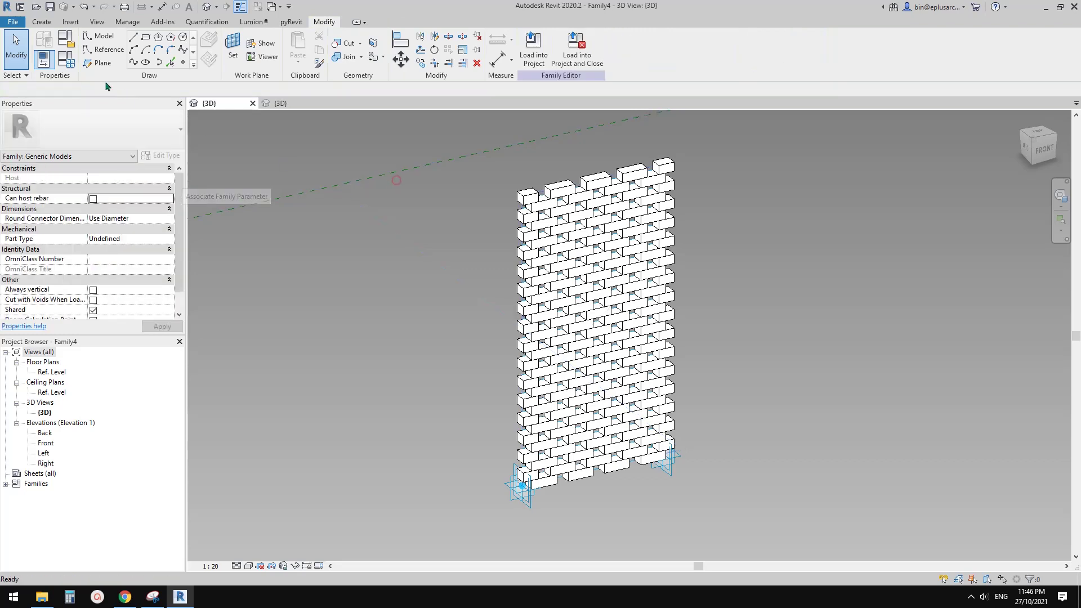
pyautogui.click(67, 58)
pyautogui.click(174, 201)
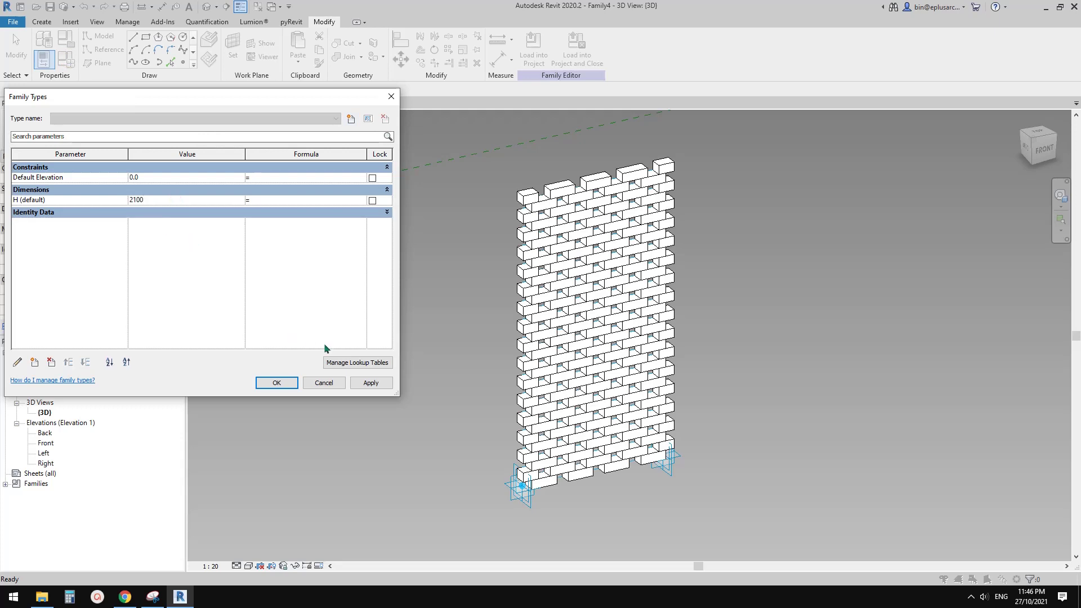
pyautogui.click(367, 383)
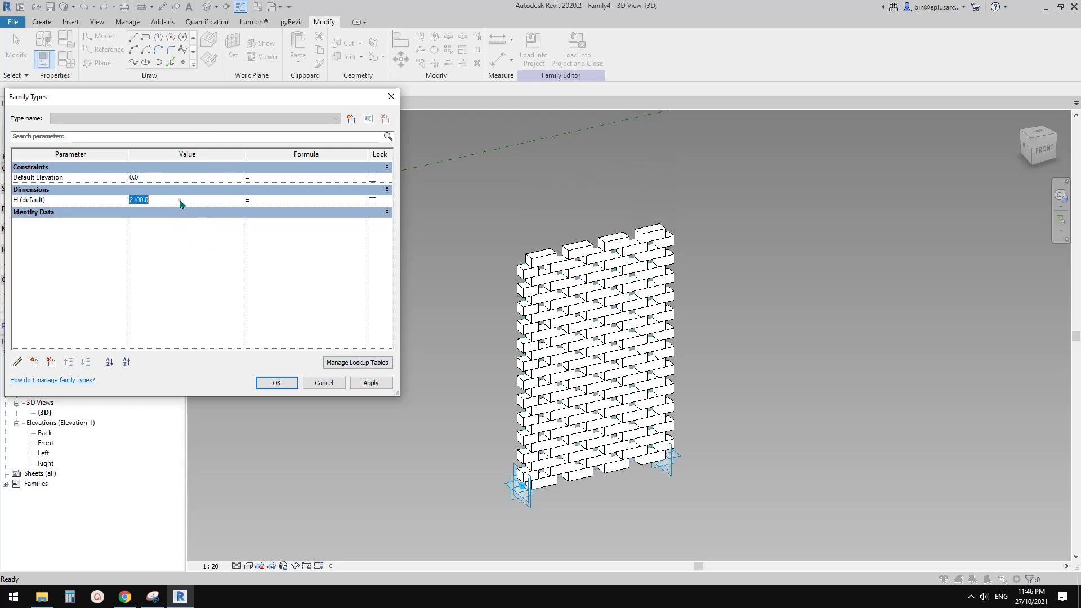
# Step: Apply a value larger than 2100 to the height parameter H and accept the family type changes
pyautogui.click(369, 385)
pyautogui.click(287, 384)
pyautogui.keyDown('shift'); pyautogui.moveTo(646, 368); pyautogui.dragTo(606, 350, button='middle'); pyautogui.keyUp('shift')
pyautogui.click(584, 266)
pyautogui.keyDown('shift'); pyautogui.moveTo(584, 267); pyautogui.dragTo(549, 311, button='middle'); pyautogui.keyUp('shift')
pyautogui.scroll(1, 592, 215)
pyautogui.scroll(-1, 554, 309)
pyautogui.press('Escape')
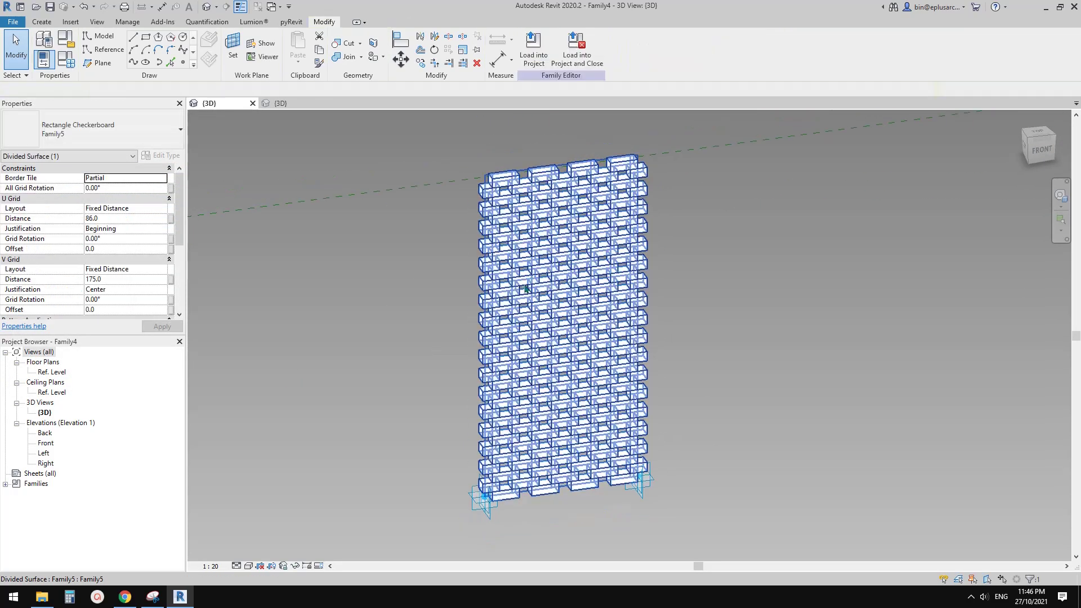
# Step: Set the divided surface's border tile to Empty
pyautogui.click(536, 266)
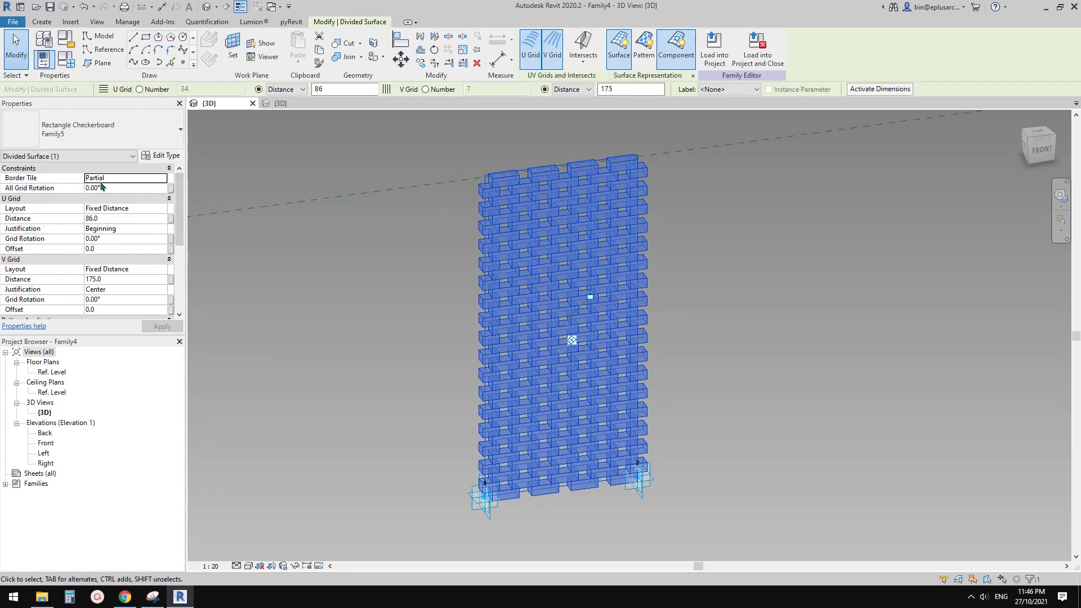
pyautogui.moveTo(527, 410); pyautogui.dragTo(505, 377, button='middle')
pyautogui.scroll(3, 502, 378)
pyautogui.press('Escape')
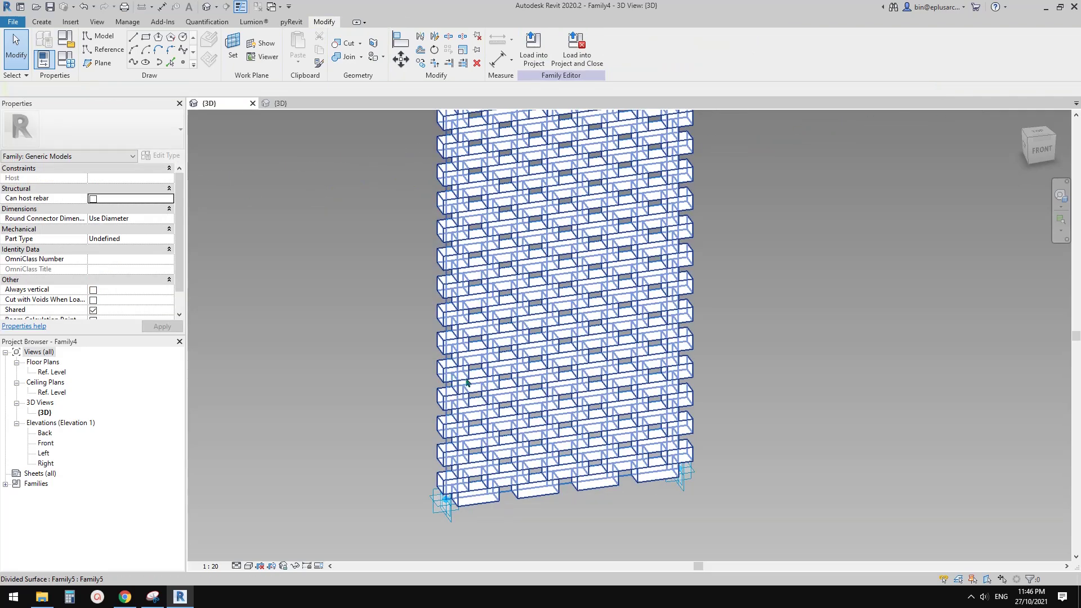
pyautogui.click(507, 354)
pyautogui.click(163, 178)
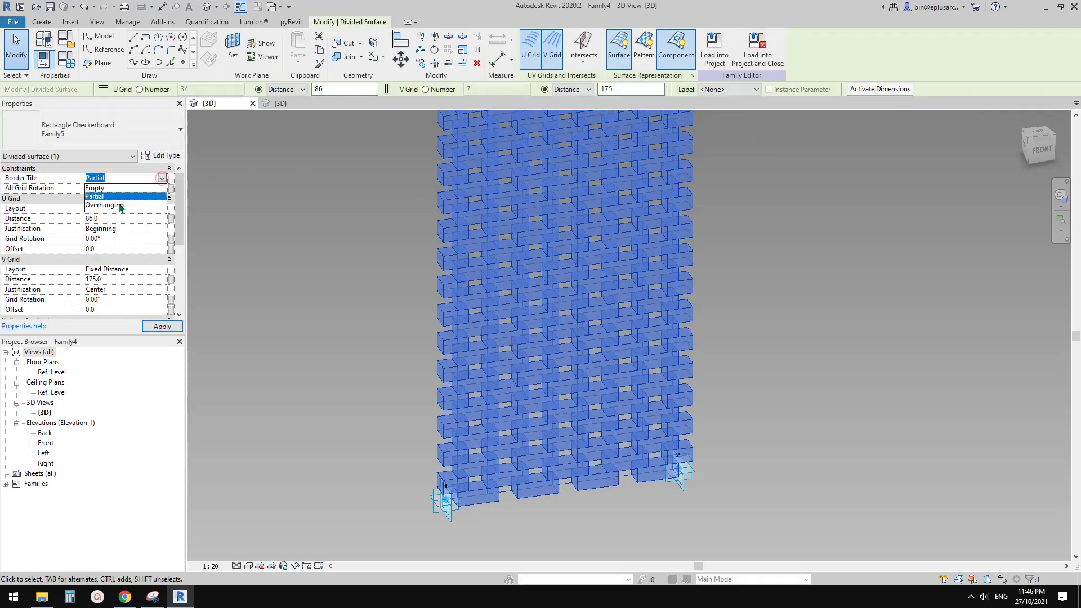
pyautogui.click(95, 188)
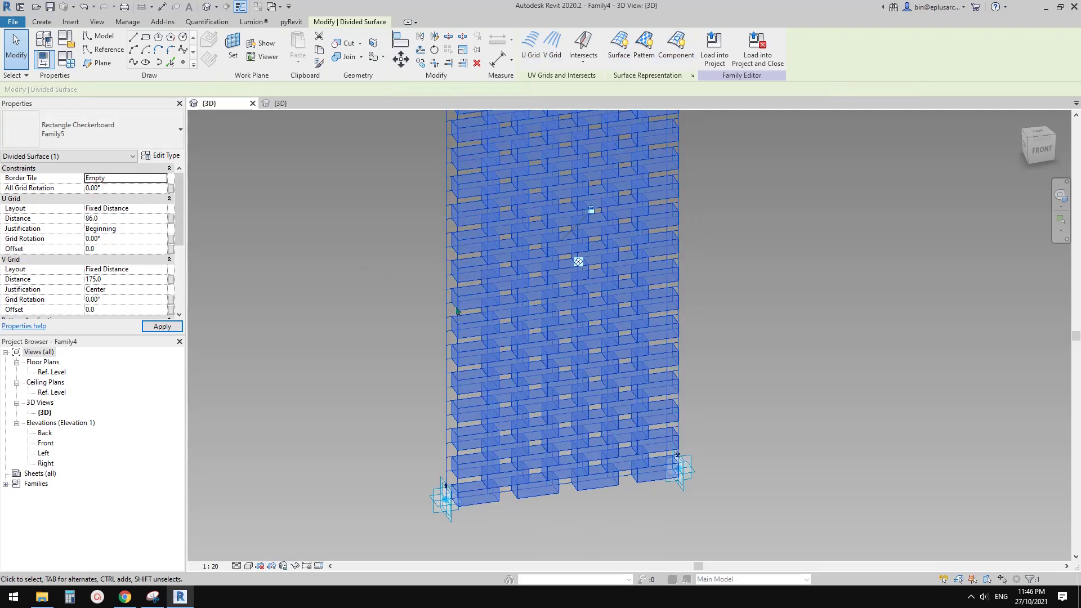
pyautogui.scroll(-2, 368, 321)
pyautogui.keyDown('shift'); pyautogui.moveTo(368, 320); pyautogui.dragTo(289, 315, button='middle'); pyautogui.keyUp('shift')
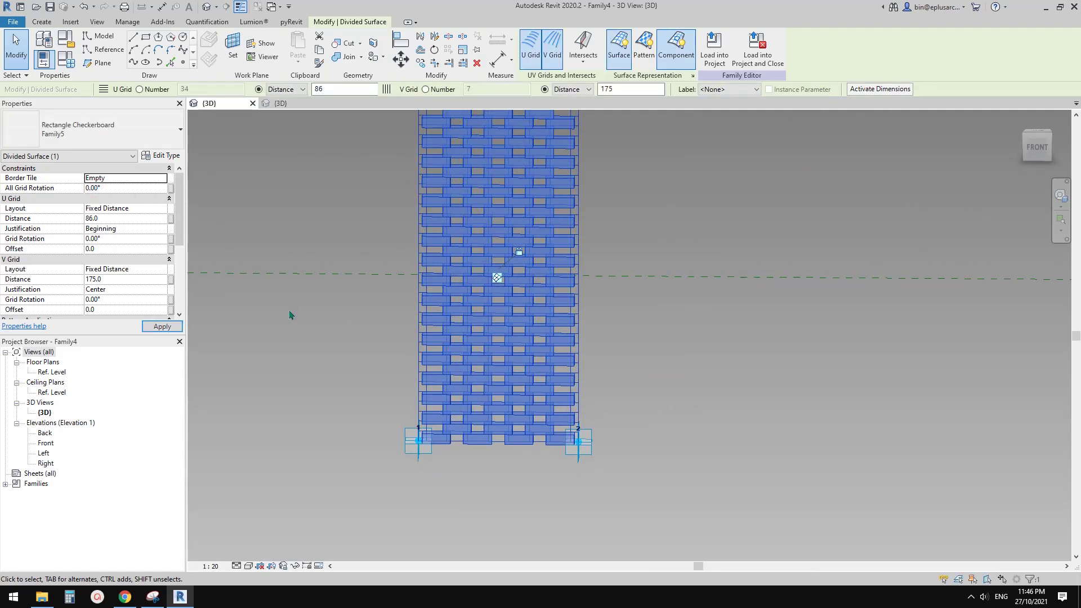
# Step: Set the divided surface's border tile to Overhanging
pyautogui.click(162, 178)
pyautogui.click(113, 208)
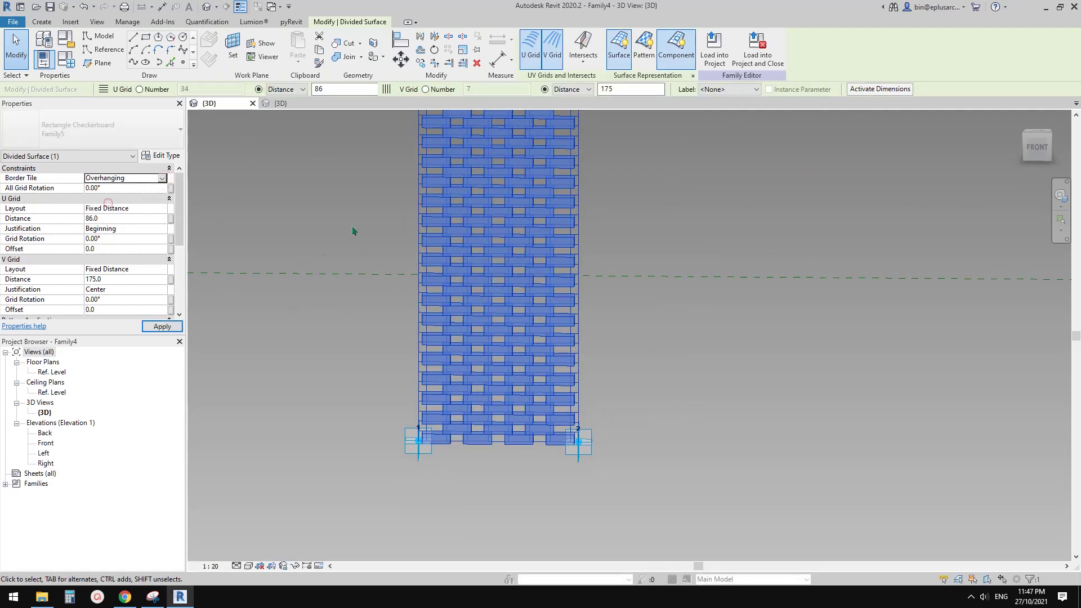
pyautogui.keyDown('shift'); pyautogui.moveTo(338, 257); pyautogui.dragTo(300, 239, button='middle'); pyautogui.keyUp('shift')
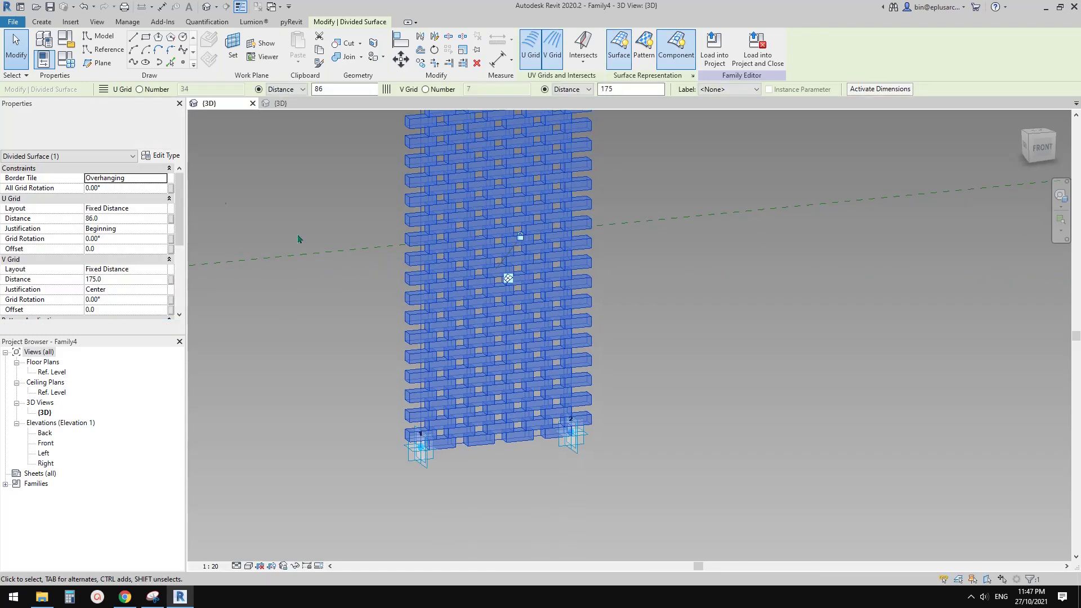
# Step: Set the divided surface's border tile back to Partial and deselect the surface
pyautogui.click(160, 179)
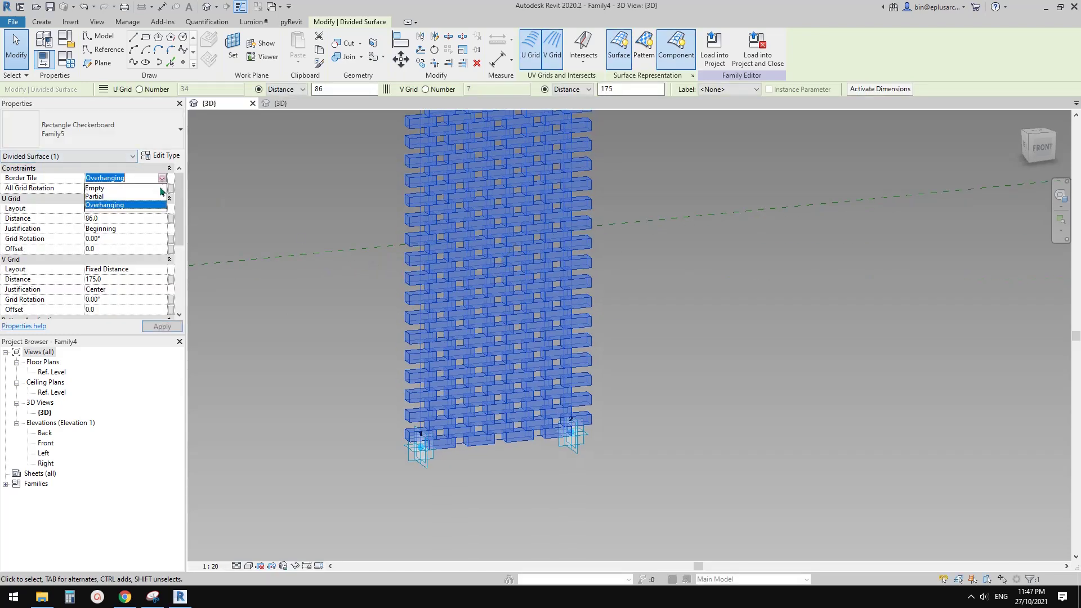
pyautogui.click(96, 197)
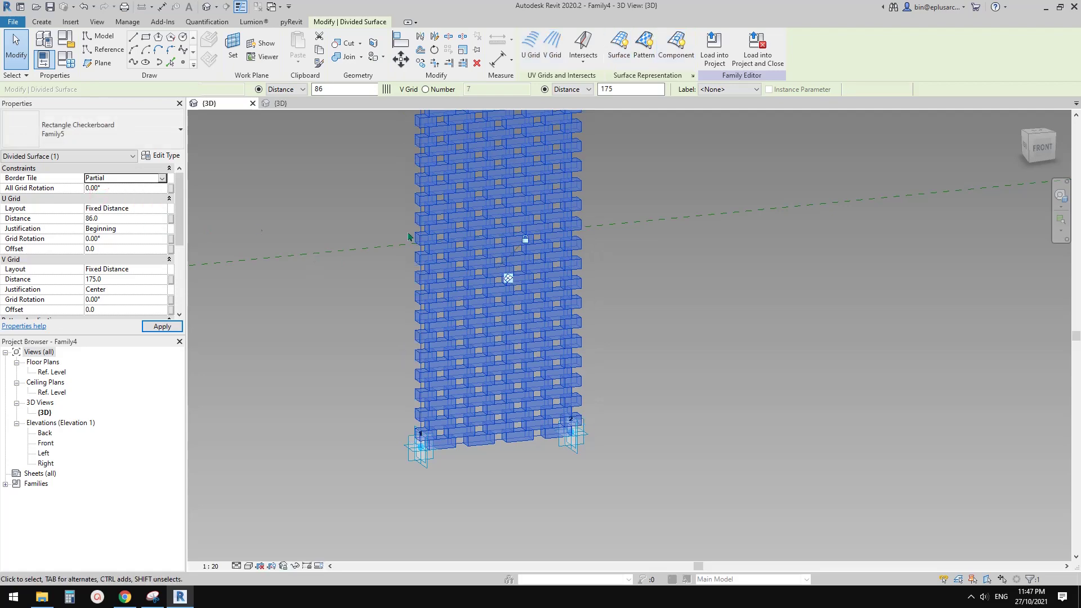
pyautogui.keyDown('shift'); pyautogui.moveTo(382, 261); pyautogui.dragTo(381, 261, button='middle'); pyautogui.keyUp('shift')
pyautogui.click(381, 262)
# Step: Examine how the bricks meet the screen's side edges and lower corner, from the front and in perspective
pyautogui.keyDown('shift'); pyautogui.moveTo(492, 451); pyautogui.dragTo(431, 458, button='middle'); pyautogui.keyUp('shift')
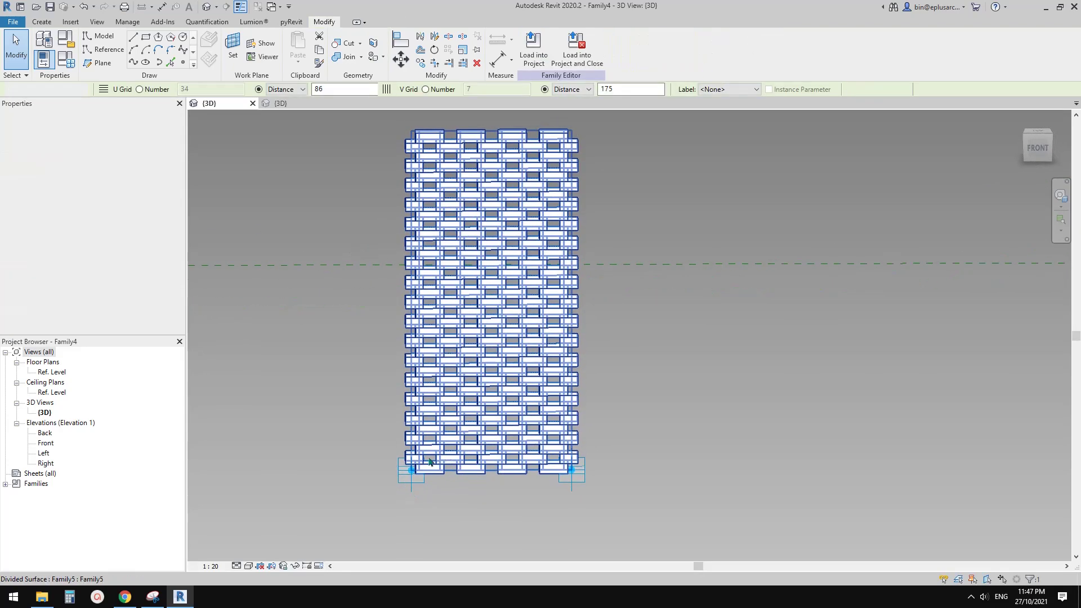
pyautogui.scroll(5, 408, 472)
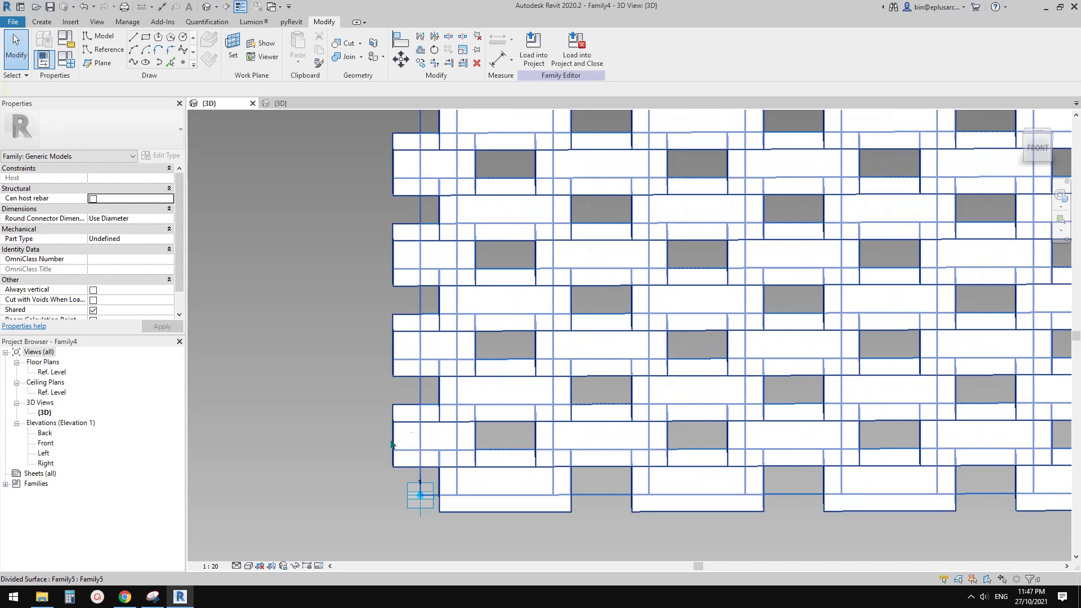
pyautogui.scroll(-5, 405, 444)
pyautogui.keyDown('shift'); pyautogui.moveTo(405, 444); pyautogui.dragTo(582, 489, button='middle'); pyautogui.keyUp('shift')
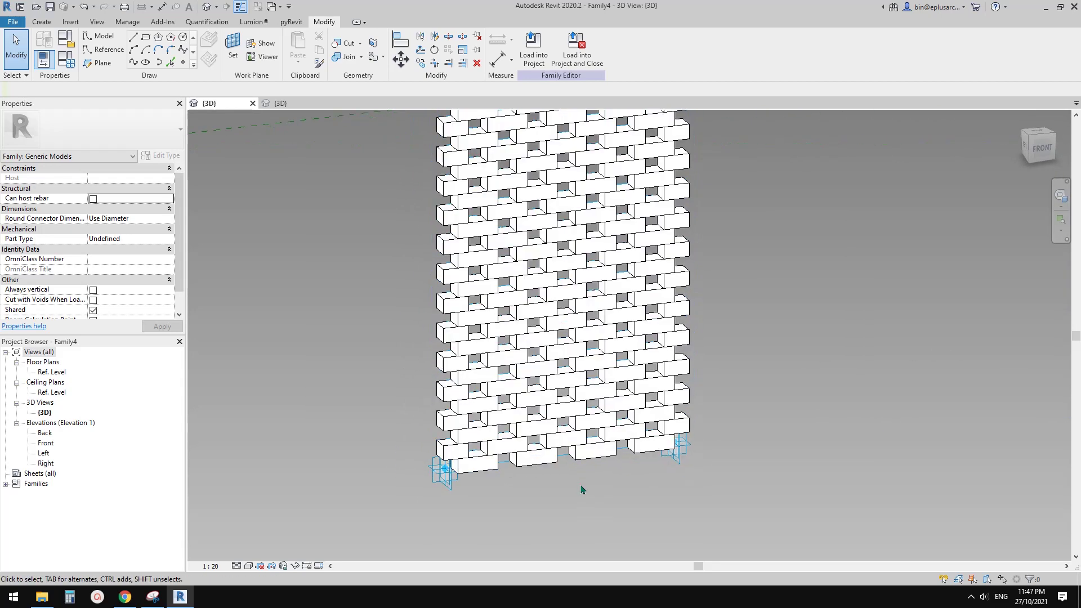
pyautogui.scroll(-2, 655, 478)
pyautogui.keyDown('shift'); pyautogui.moveTo(658, 479); pyautogui.dragTo(682, 493, button='middle'); pyautogui.keyUp('shift')
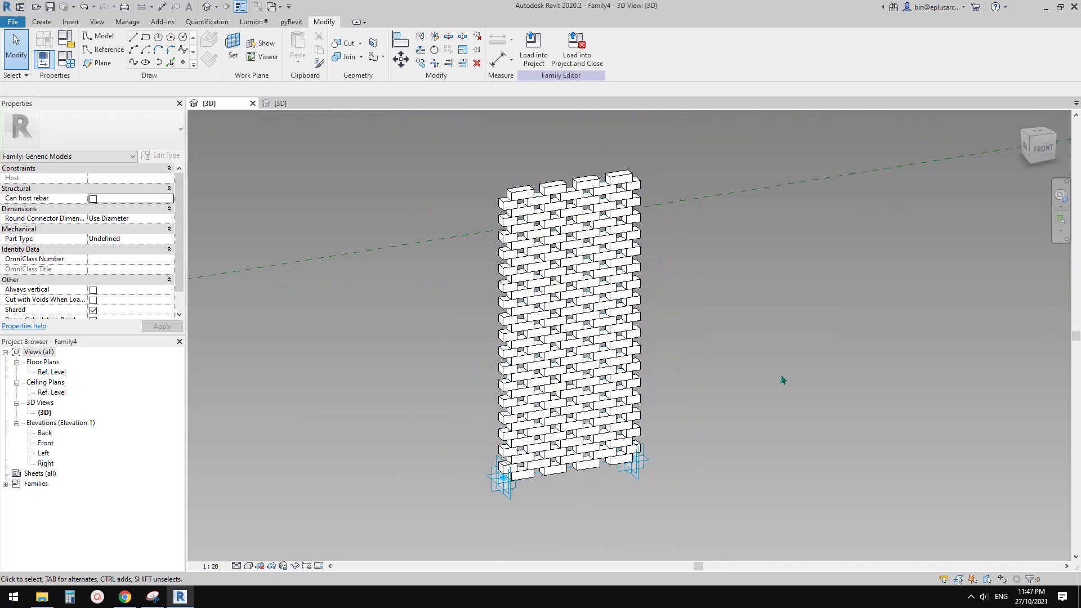
pyautogui.moveTo(781, 377); pyautogui.dragTo(734, 354, button='middle')
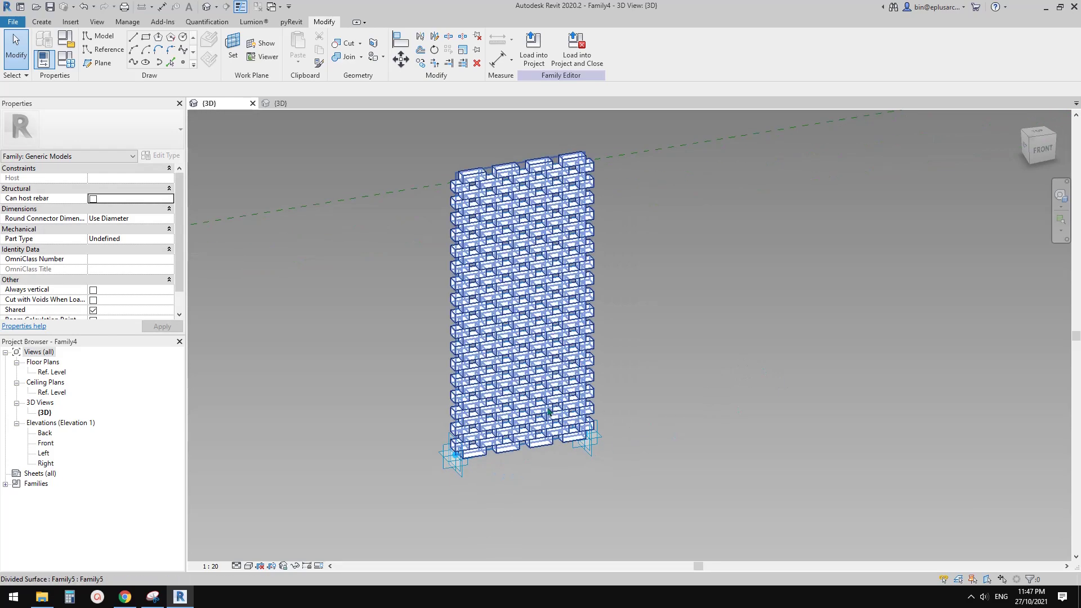
pyautogui.moveTo(518, 395); pyautogui.dragTo(558, 400, button='middle')
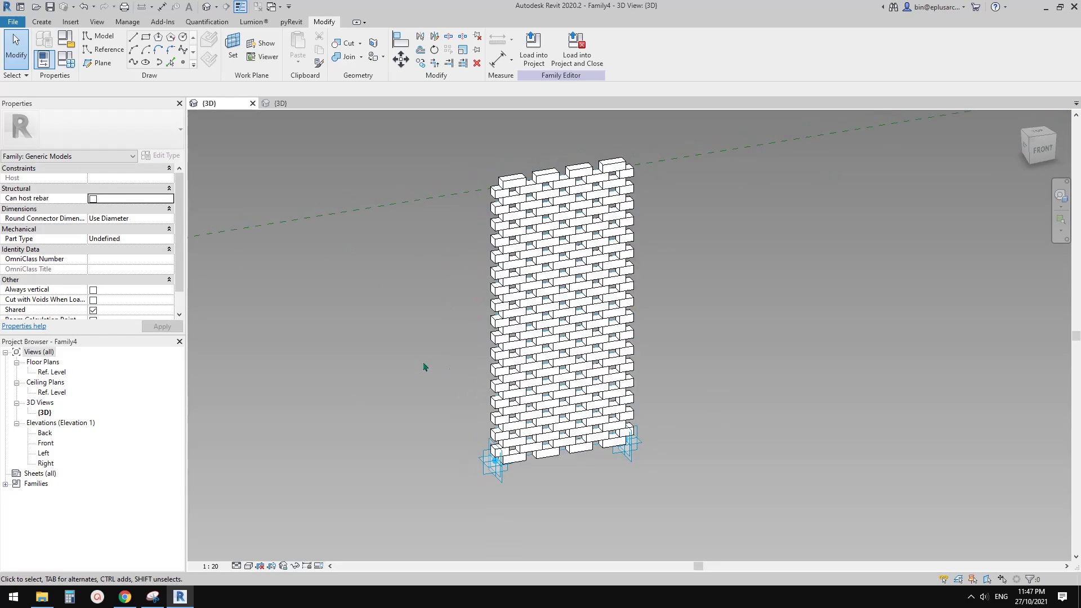
# Step: Close the pattern-based brick panel family Family5 without saving its changes
pyautogui.keyDown('shift'); pyautogui.moveTo(423, 367); pyautogui.dragTo(461, 332, button='middle'); pyautogui.keyUp('shift')
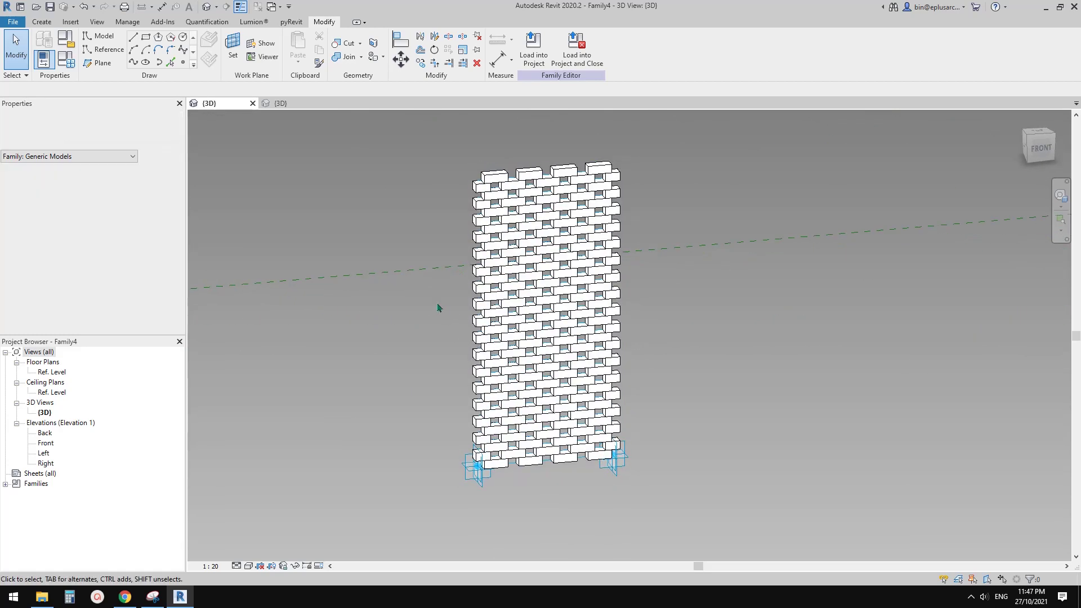
pyautogui.click(305, 107)
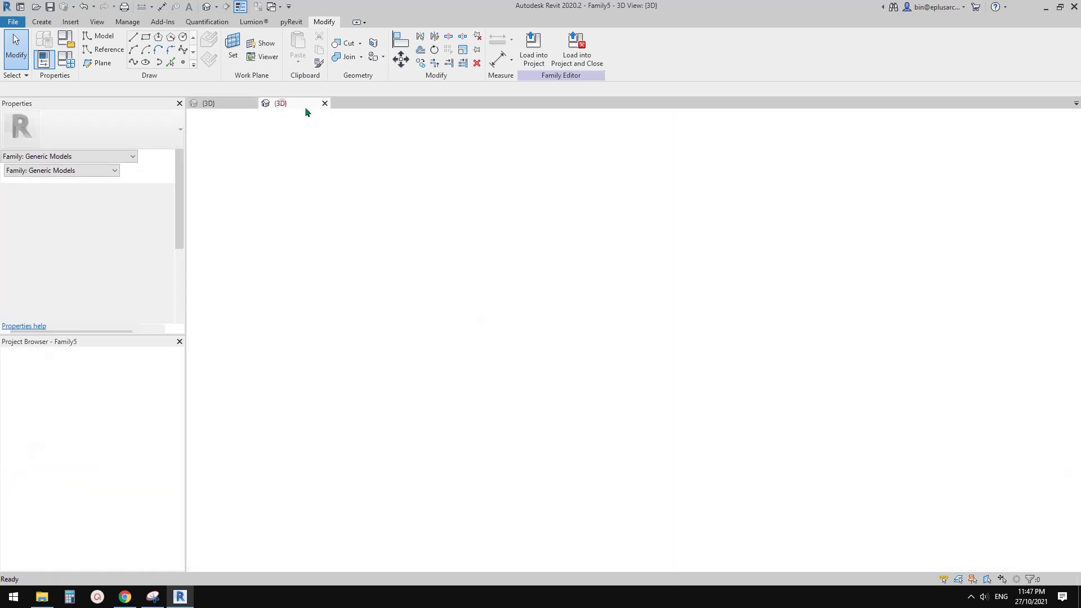
pyautogui.click(325, 103)
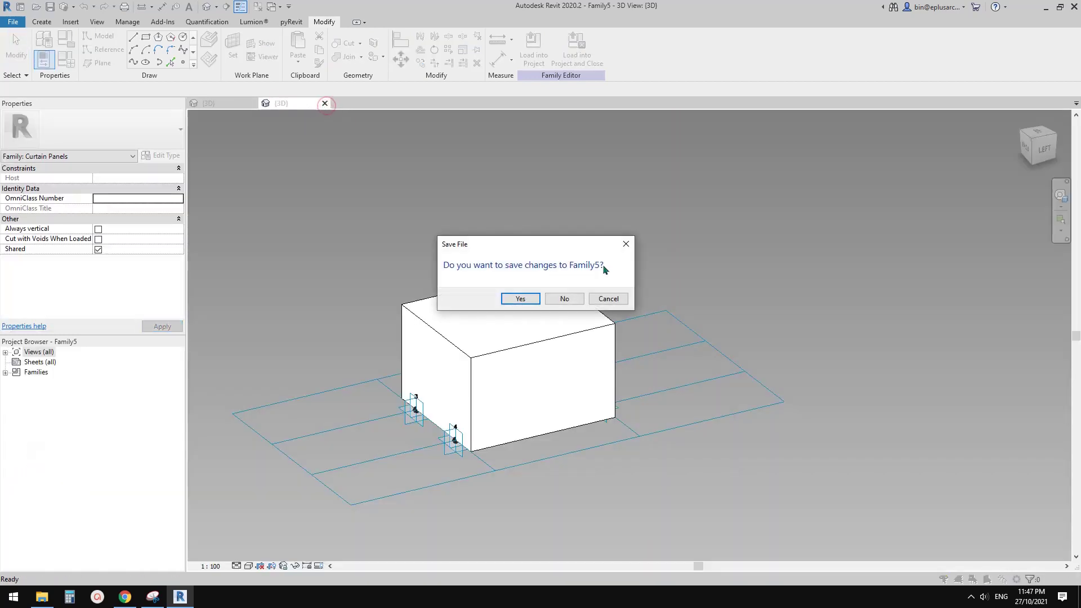
pyautogui.click(565, 299)
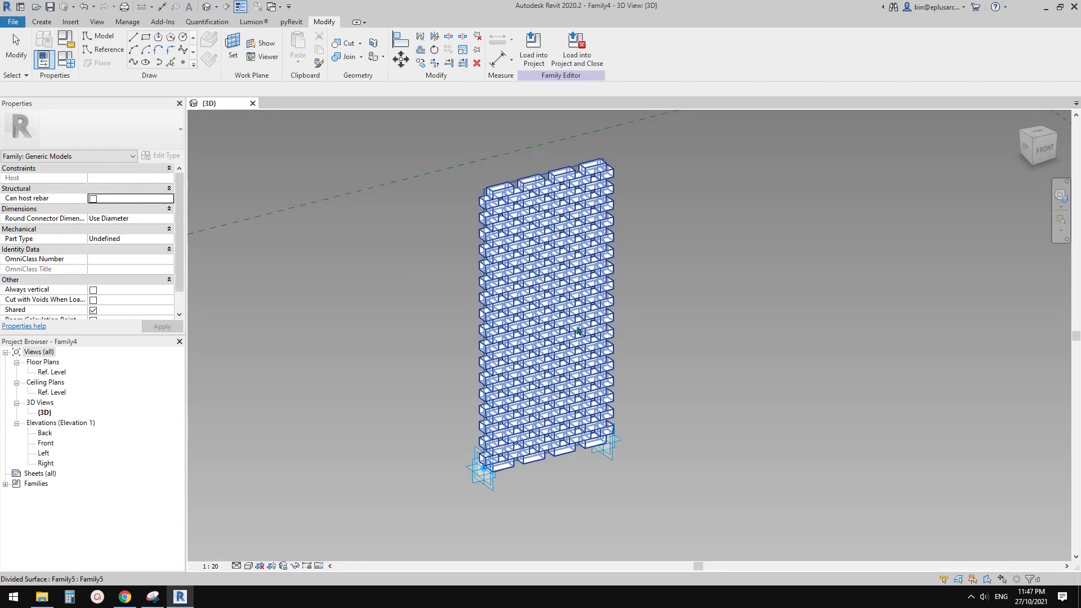
# Step: Examine the brick screen family from several angles and compare it with the reference façade images in the Google Docs document in Chrome
pyautogui.keyDown('shift'); pyautogui.moveTo(526, 332); pyautogui.dragTo(563, 415, button='middle'); pyautogui.keyUp('shift')
pyautogui.scroll(1, 540, 329)
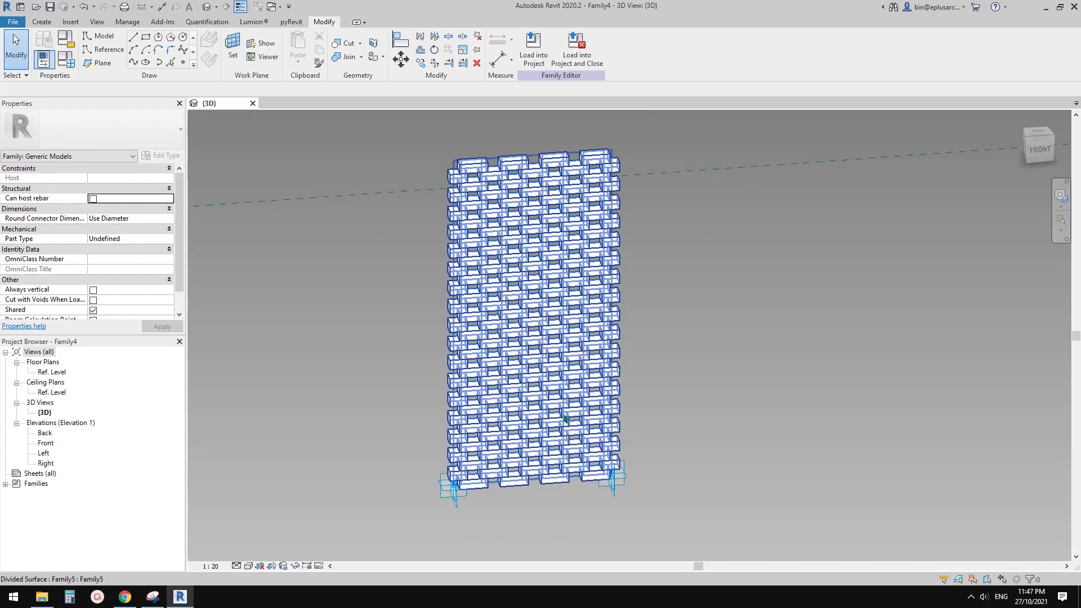
pyautogui.moveTo(485, 493); pyautogui.dragTo(478, 422, button='middle')
pyautogui.scroll(-2, 477, 421)
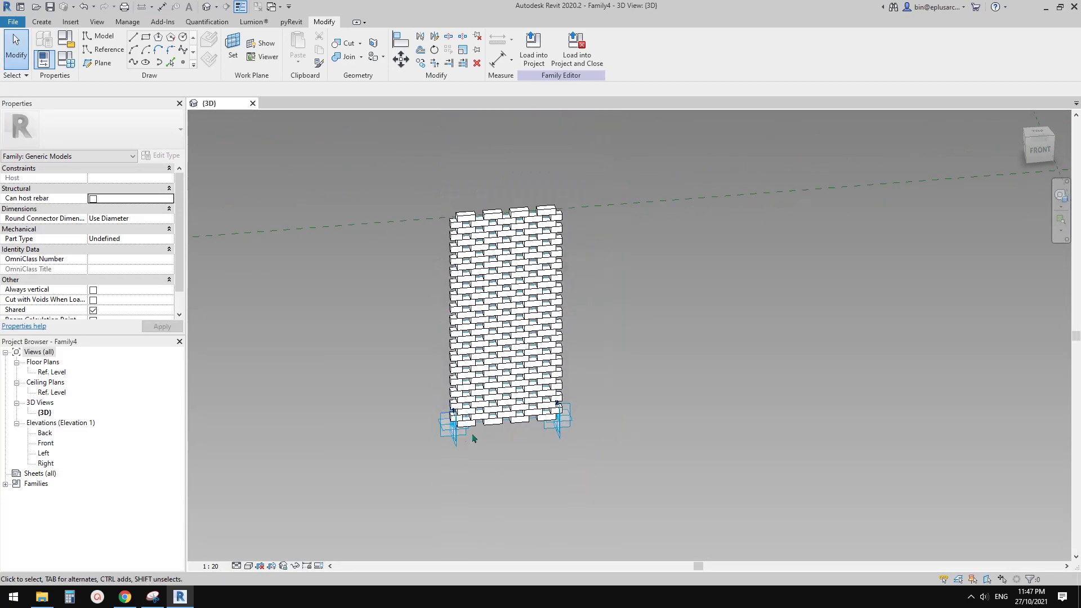
pyautogui.keyDown('shift'); pyautogui.moveTo(476, 427); pyautogui.dragTo(616, 399, button='middle'); pyautogui.keyUp('shift')
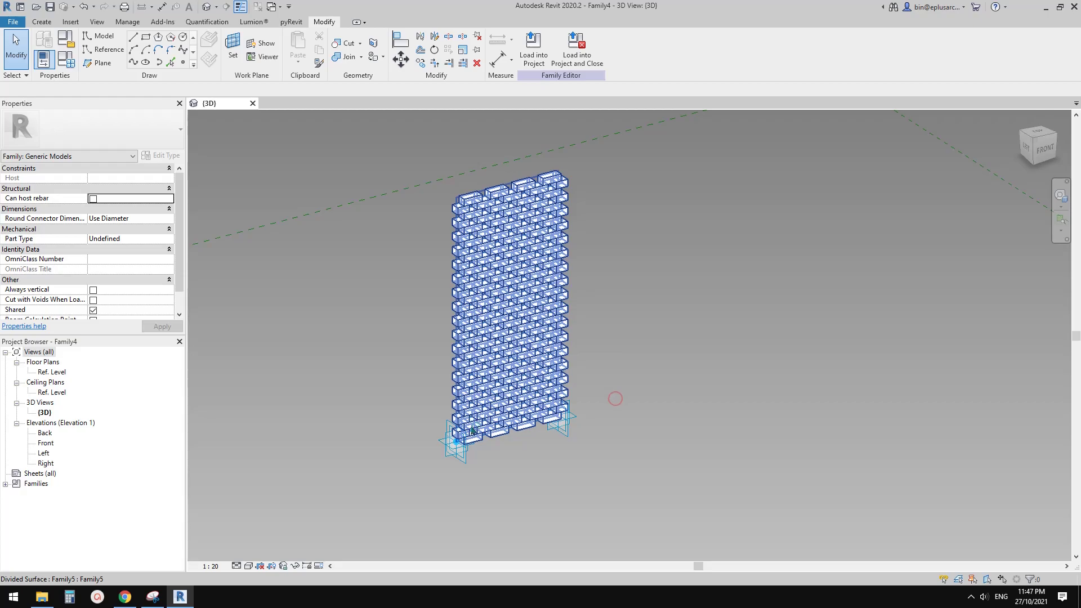
pyautogui.click(134, 598)
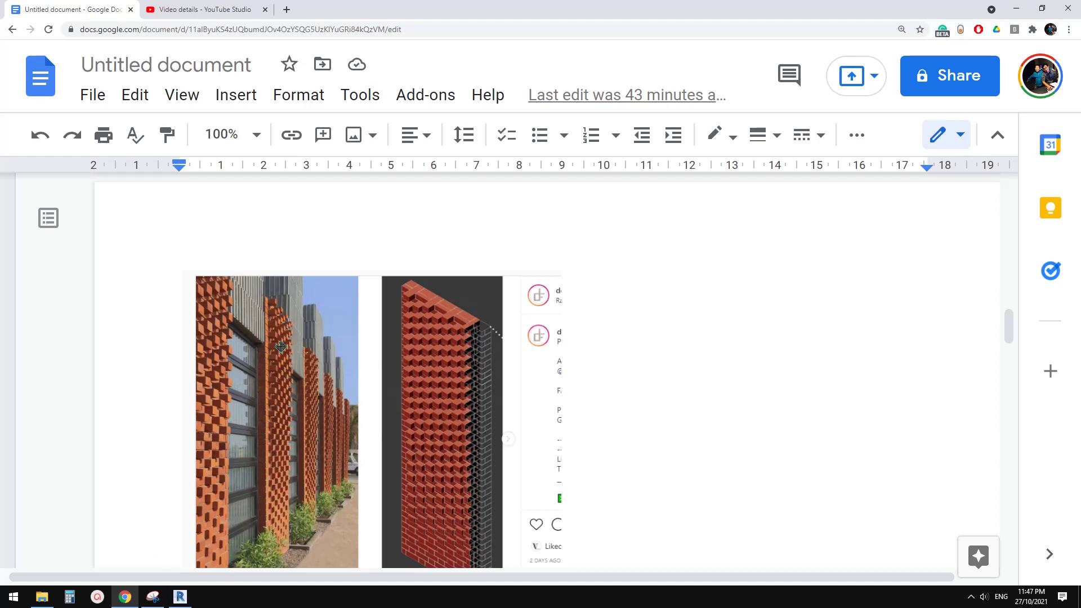
pyautogui.click(190, 597)
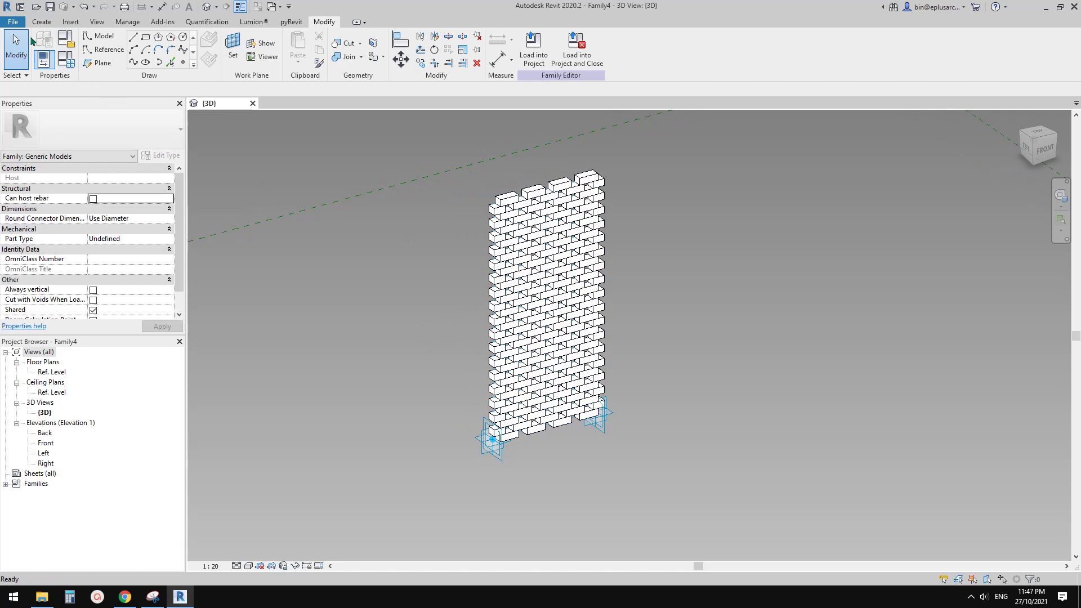
# Step: Create a new Revit project from the Architectural Template
pyautogui.click(17, 24)
pyautogui.moveTo(22, 66)
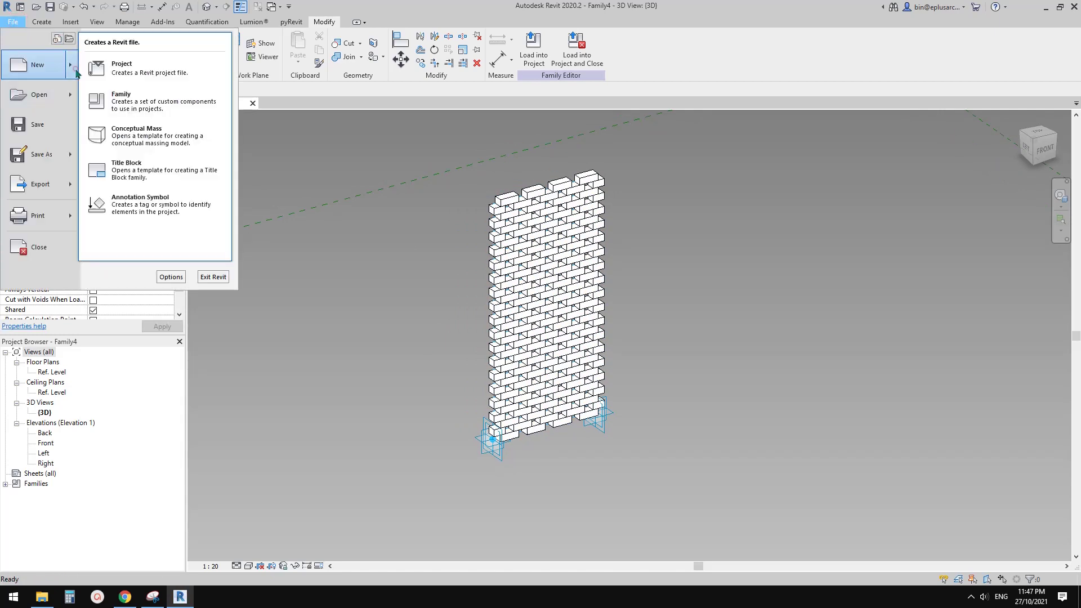
pyautogui.click(129, 72)
pyautogui.click(445, 256)
pyautogui.click(419, 280)
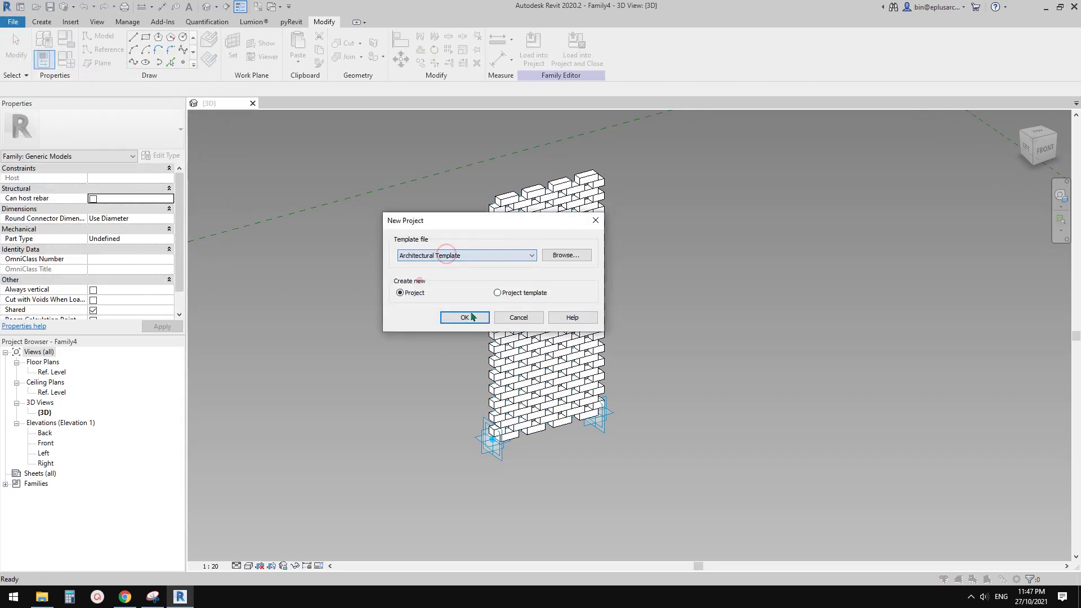
pyautogui.click(474, 314)
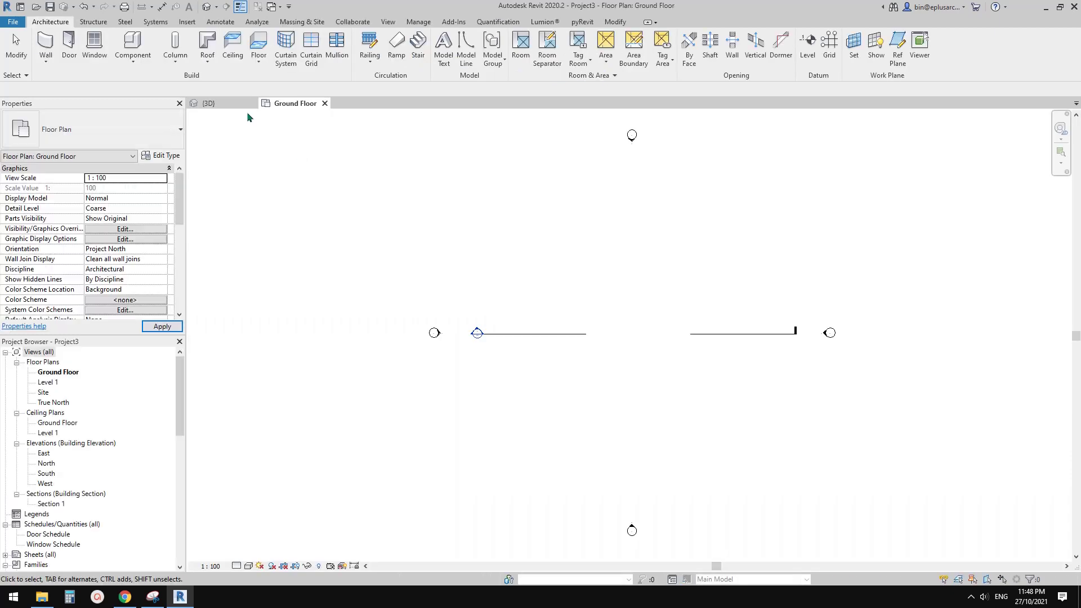
# Step: Load the brick screen family Family4 into the project and place one instance by two points on the Ground Floor plan
pyautogui.click(234, 103)
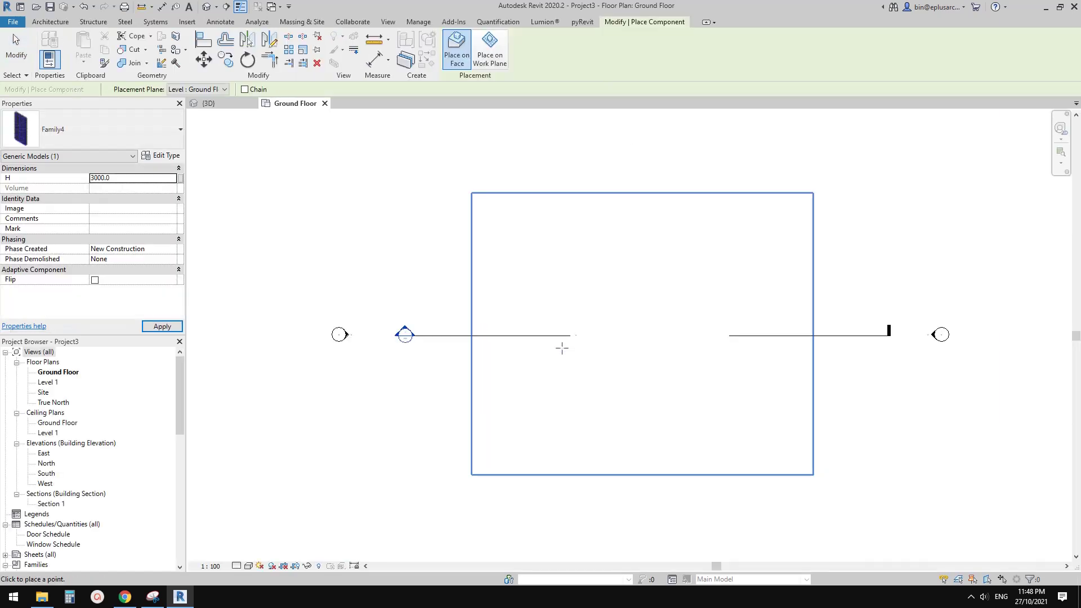
pyautogui.moveTo(532, 138); pyautogui.dragTo(489, 165, button='middle')
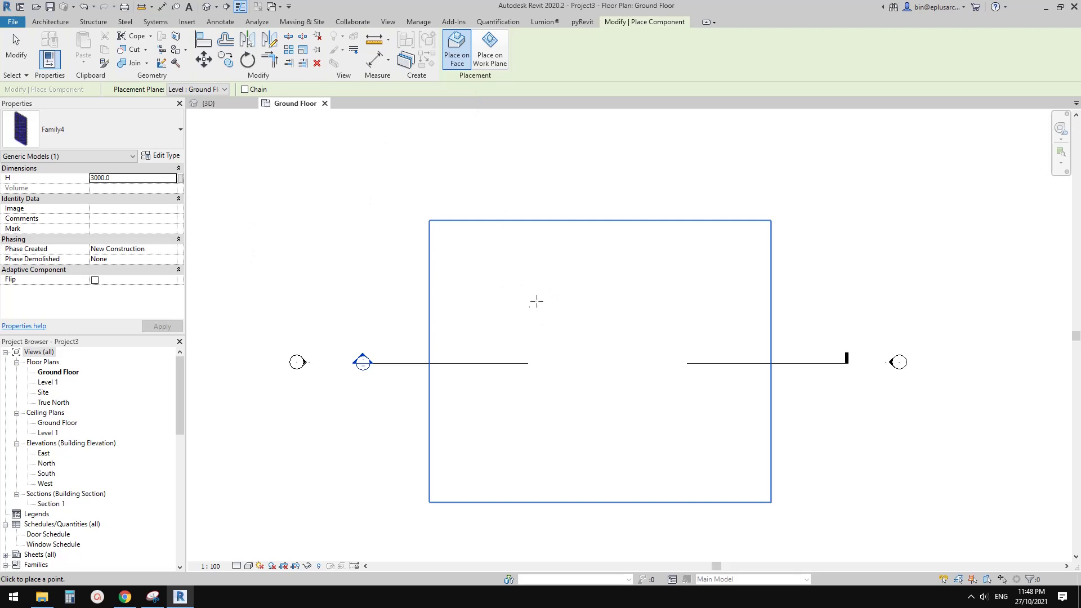
pyautogui.scroll(4, 527, 299)
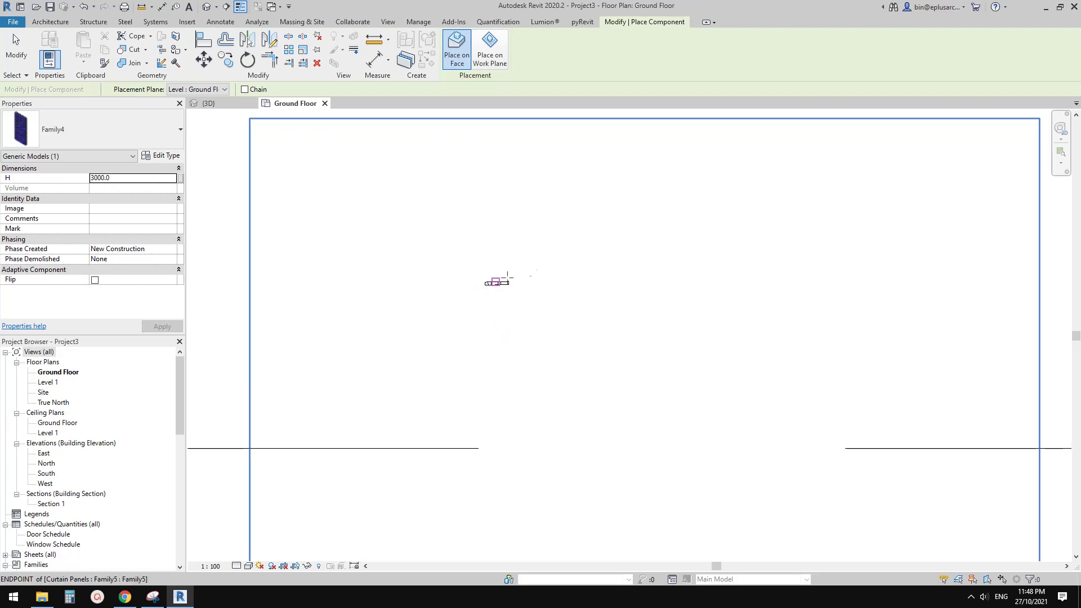
pyautogui.press('Escape')
# Step: Open the project's default 3D view and set the placed brick screen's height H to 2100
pyautogui.click(208, 9)
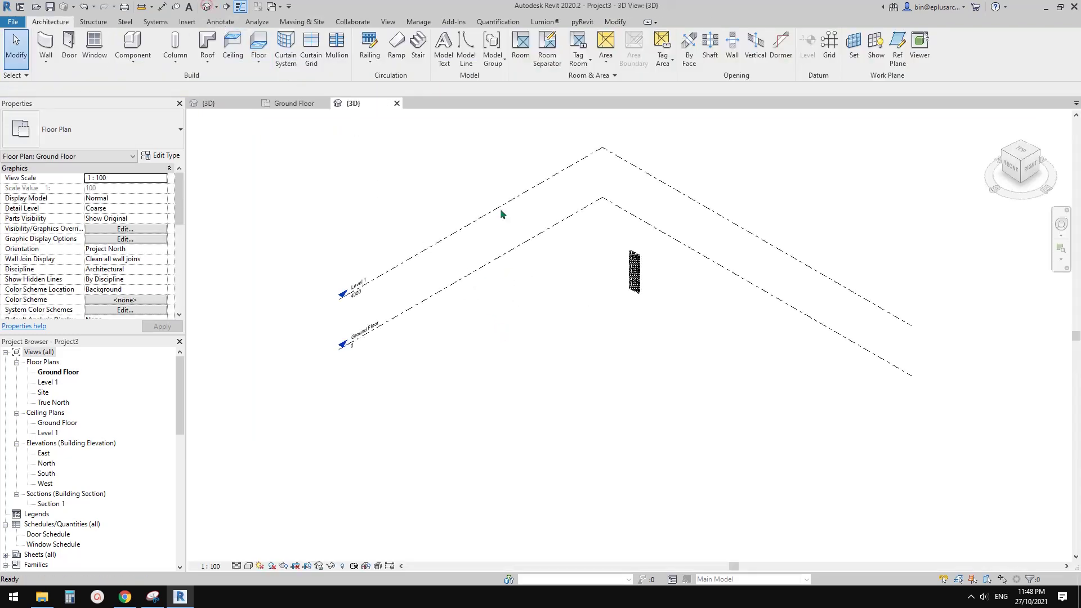
pyautogui.scroll(8, 589, 230)
pyautogui.click(589, 230)
pyautogui.moveTo(589, 229); pyautogui.dragTo(497, 223, button='middle')
pyautogui.click(589, 319)
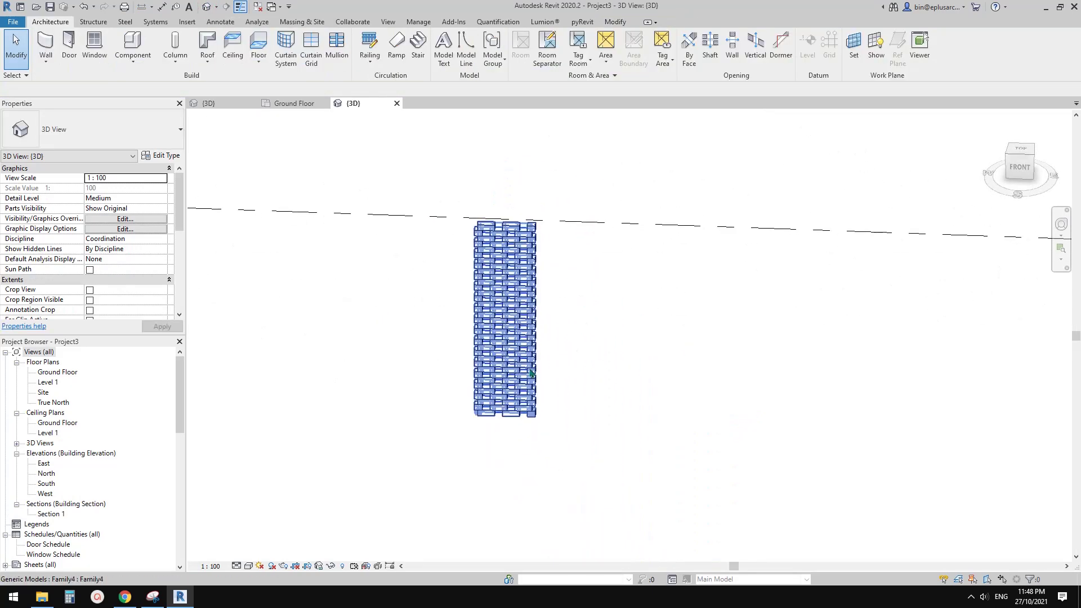
pyautogui.click(525, 333)
pyautogui.scroll(-1, 573, 373)
pyautogui.moveTo(575, 375); pyautogui.dragTo(488, 374, button='middle')
pyautogui.keyDown('shift'); pyautogui.moveTo(488, 374); pyautogui.dragTo(580, 379, button='middle'); pyautogui.keyUp('shift')
pyautogui.scroll(3, 596, 413)
pyautogui.click(594, 413)
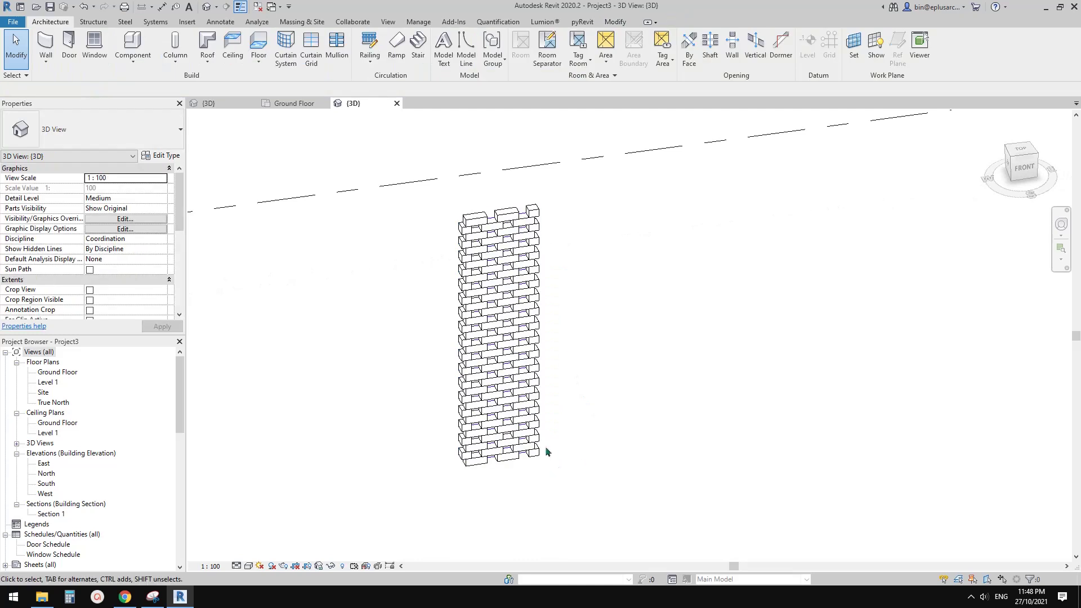
pyautogui.click(571, 309)
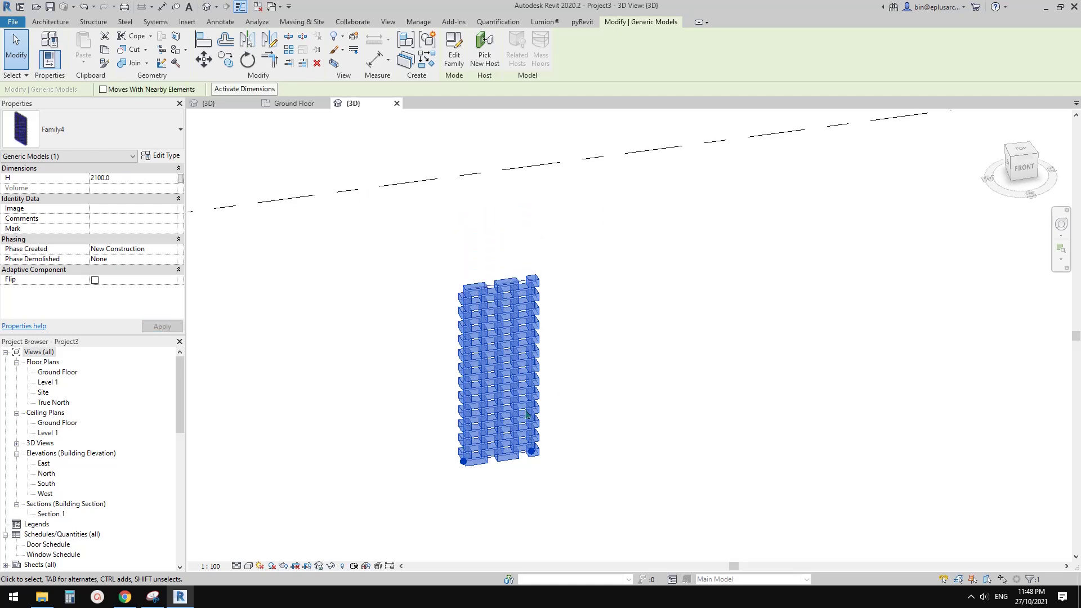
pyautogui.press('Escape')
# Step: Widen the placed brick screen by moving its second placement point horizontally away from the first
pyautogui.click(500, 428)
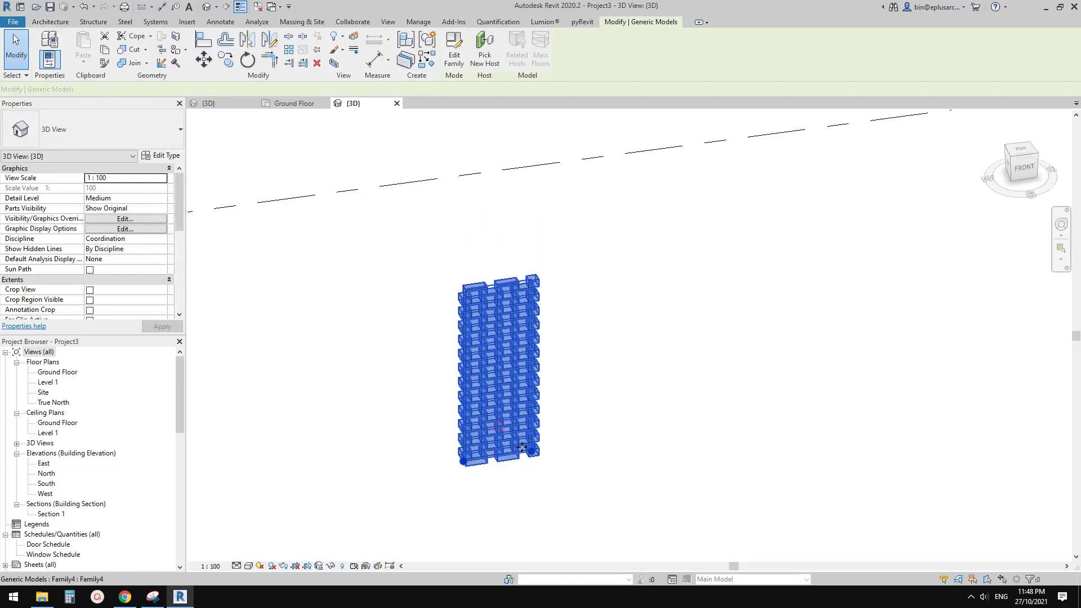
pyautogui.scroll(1, 574, 465)
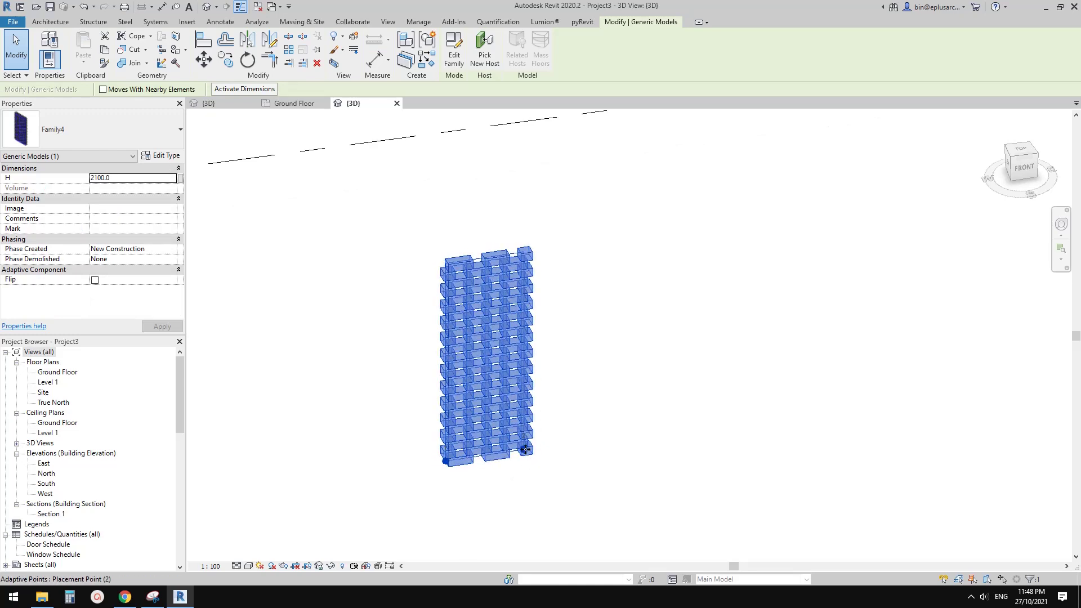
pyautogui.click(525, 450)
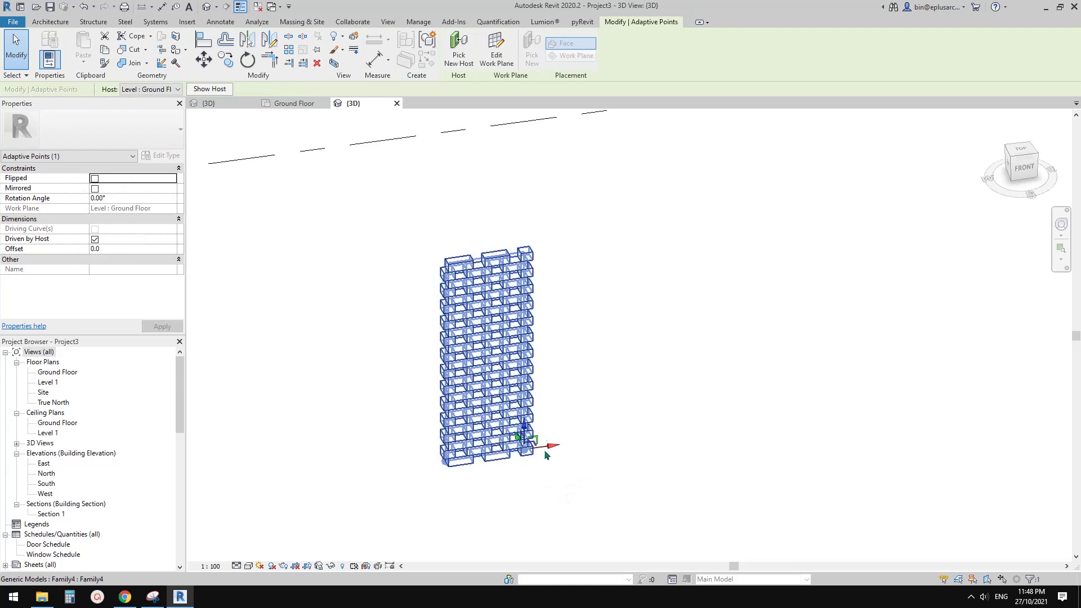
pyautogui.moveTo(589, 447); pyautogui.dragTo(587, 551)
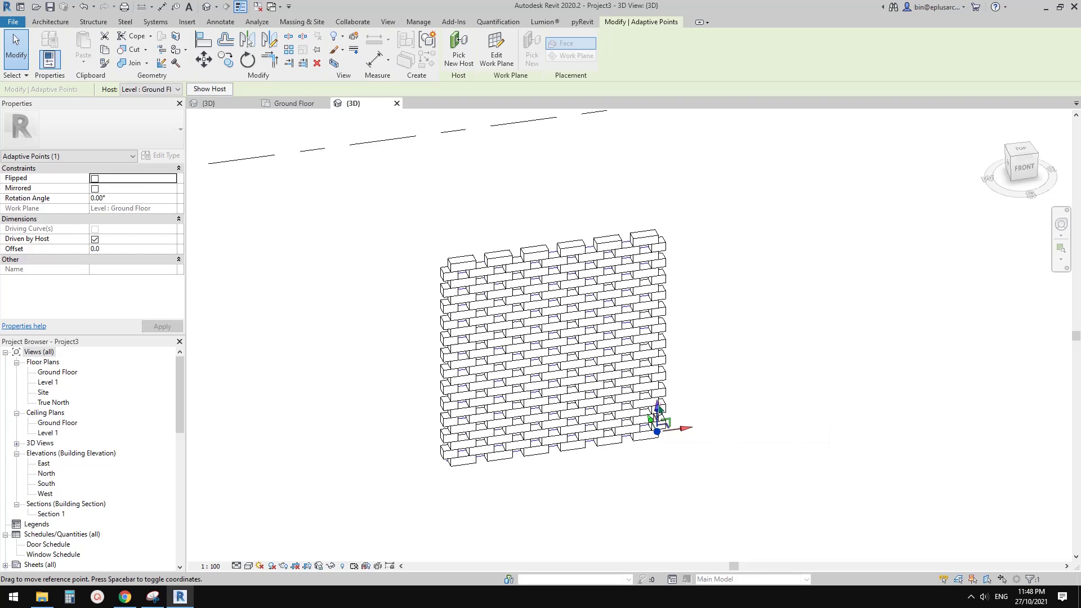
# Step: Raise the screen's second placement point vertically above the ground floor to tilt the screen, and deselect it
pyautogui.moveTo(659, 408); pyautogui.dragTo(661, 380)
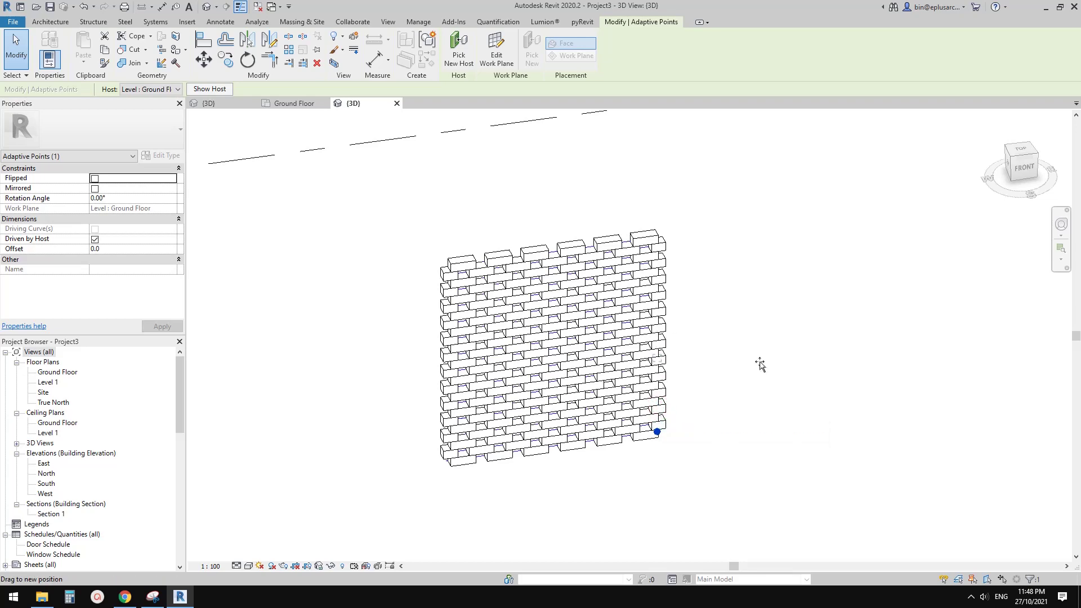
pyautogui.moveTo(760, 365); pyautogui.dragTo(760, 367)
pyautogui.keyDown('shift'); pyautogui.moveTo(667, 391); pyautogui.dragTo(544, 453, button='middle'); pyautogui.keyUp('shift')
pyautogui.click(670, 439)
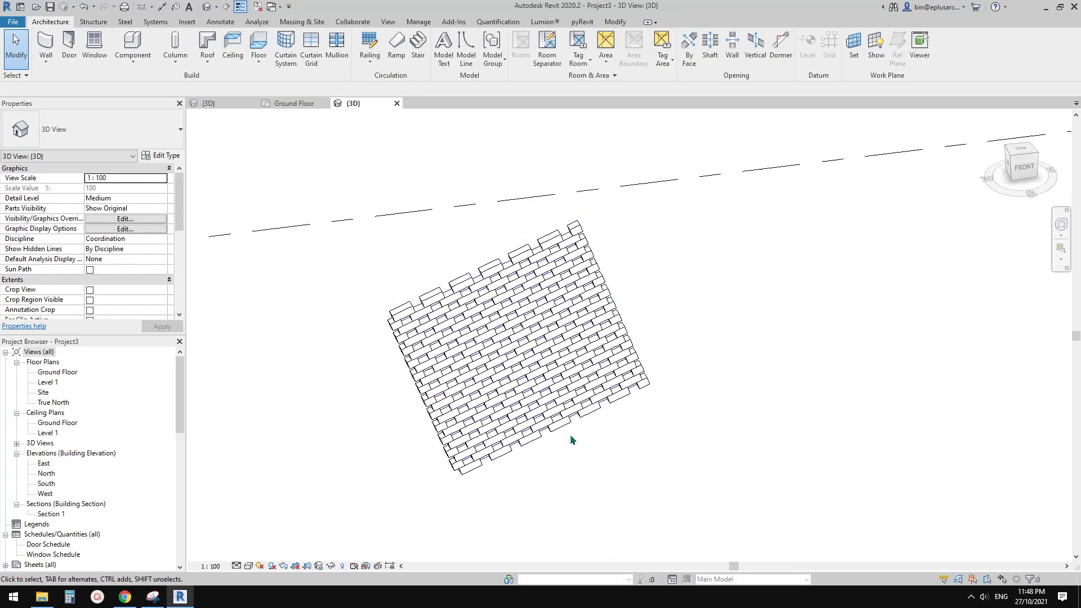
# Step: Return to the 3D view of the brick screen family Family4 and examine the screen from an angle
pyautogui.click(260, 106)
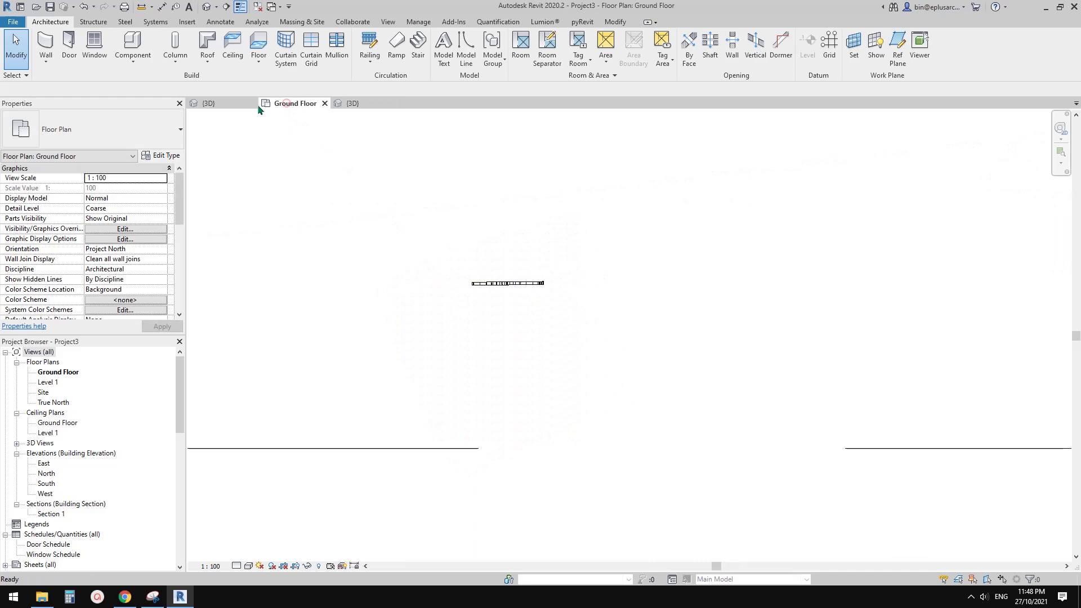
pyautogui.click(230, 106)
pyautogui.scroll(1, 564, 372)
pyautogui.moveTo(565, 382)
pyautogui.keyDown('shift'); pyautogui.mouseDown(button='middle')
pyautogui.moveTo(613, 380)
pyautogui.moveTo(548, 370)
pyautogui.mouseUp(button='middle'); pyautogui.keyUp('shift')
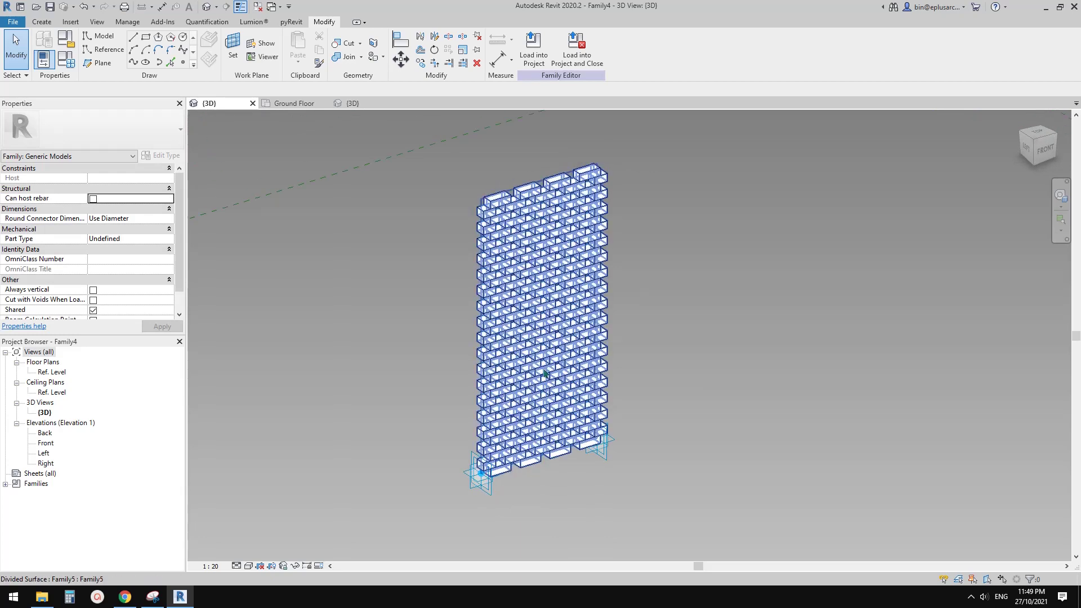
pyautogui.scroll(1, 565, 375)
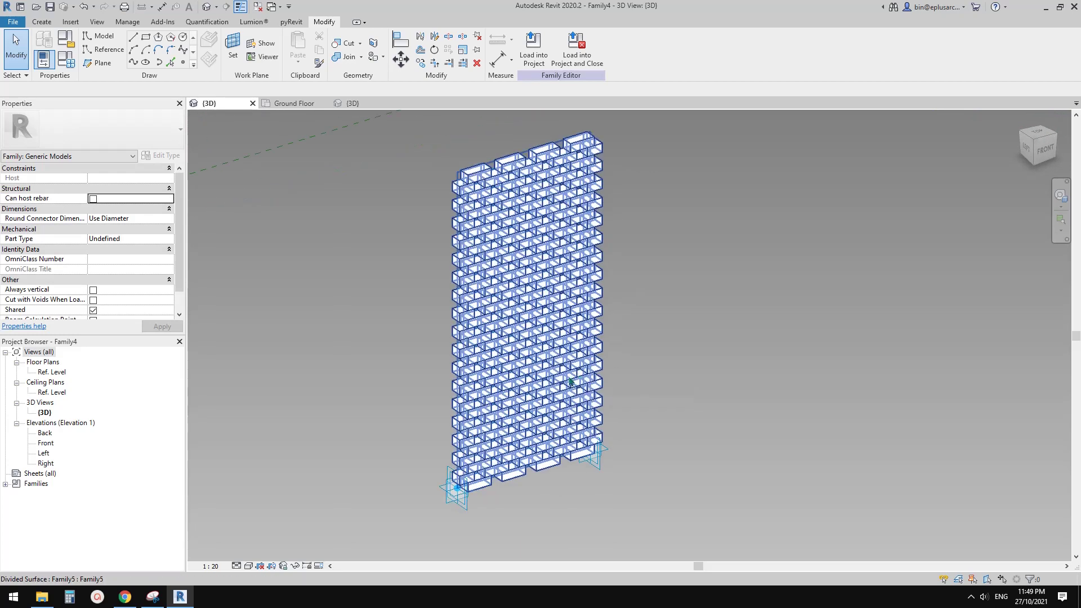
pyautogui.keyDown('shift'); pyautogui.moveTo(570, 389); pyautogui.dragTo(659, 356, button='middle'); pyautogui.keyUp('shift')
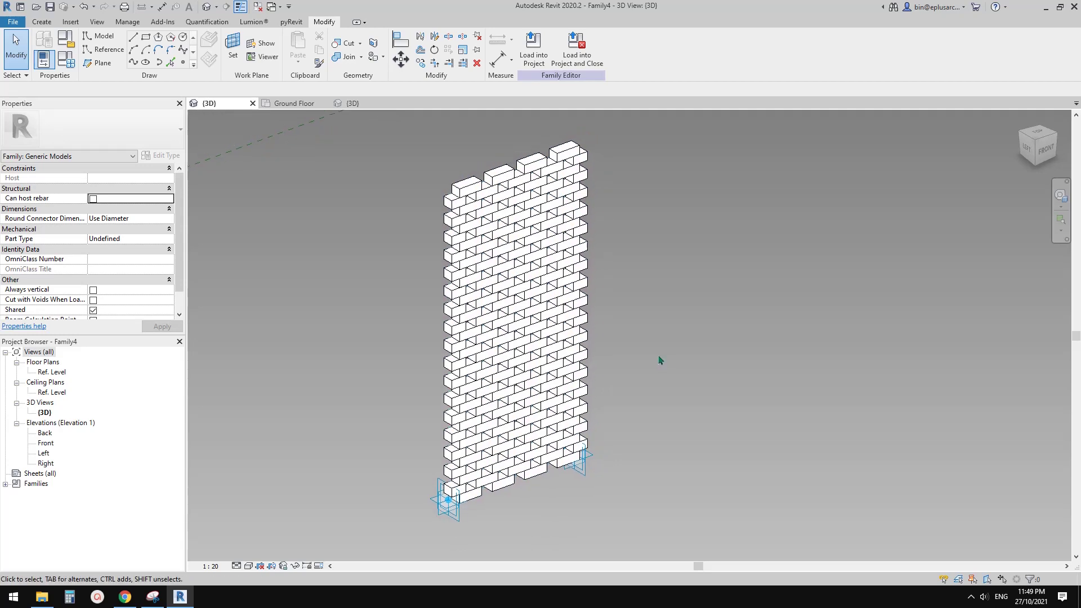